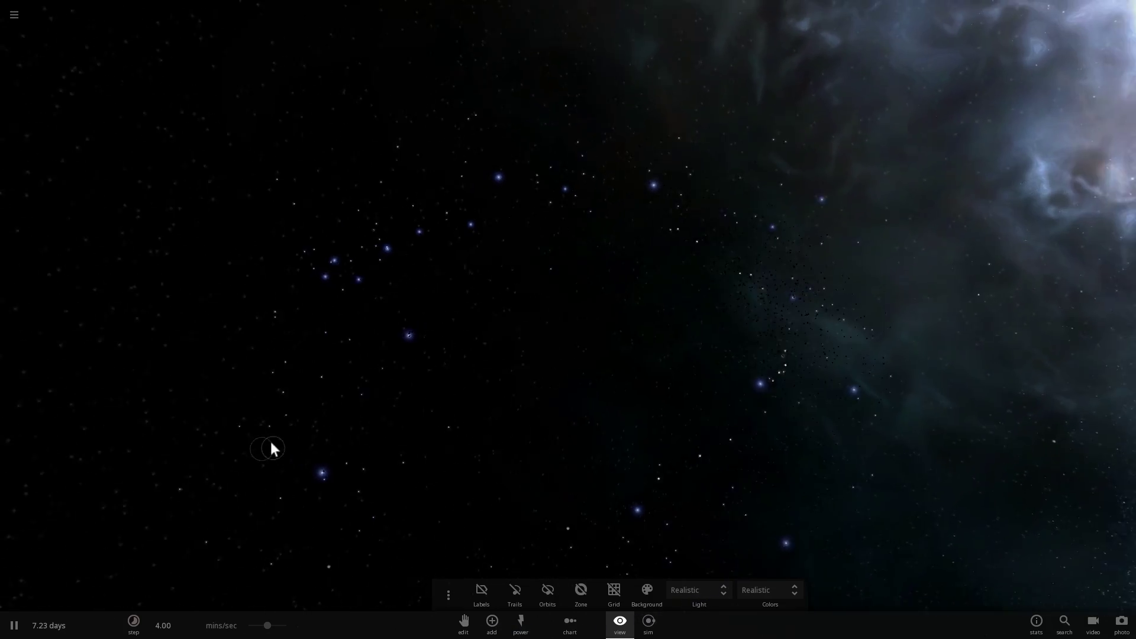
Speed up the simulation to about 16.5 mins/sec and examine the ring of orbiting stars from several angles
{"action": "left_click_drag", "start_coordinate": [295, 430], "coordinate": [552, 344]}
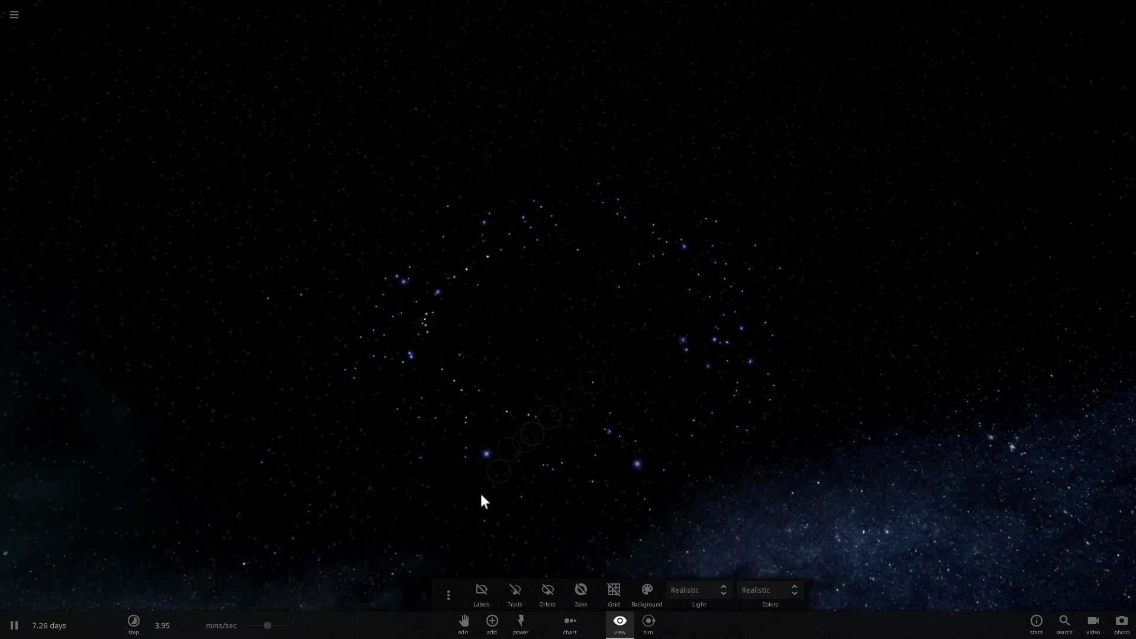
{"action": "left_click_drag", "start_coordinate": [427, 522], "coordinate": [465, 471]}
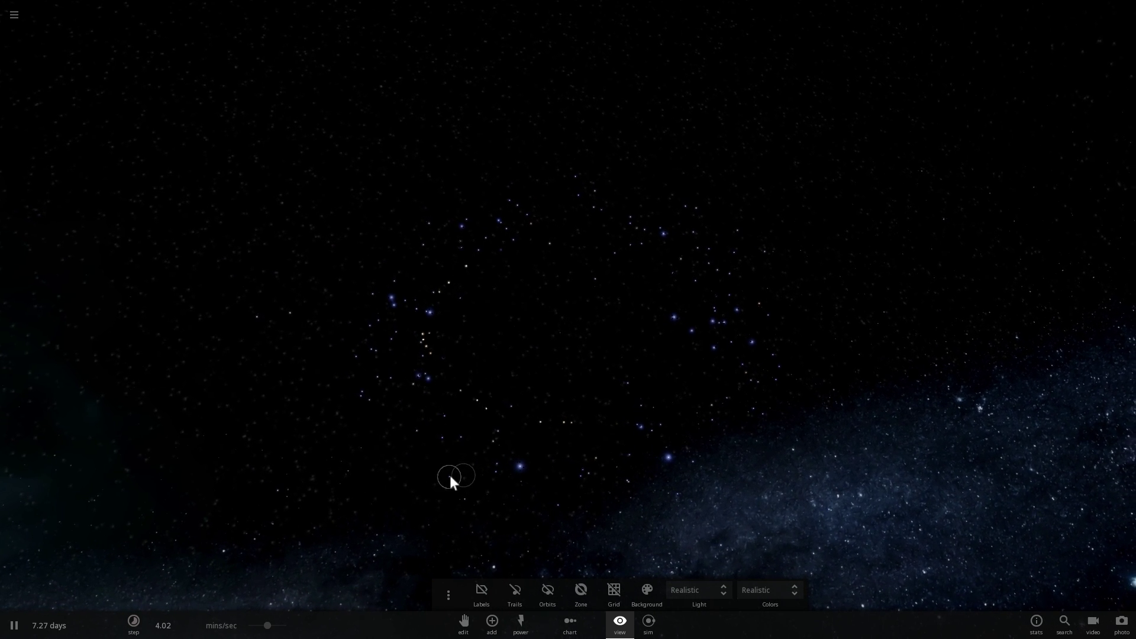
{"action": "scroll", "coordinate": [438, 473], "scroll_direction": "up", "scroll_amount": 3}
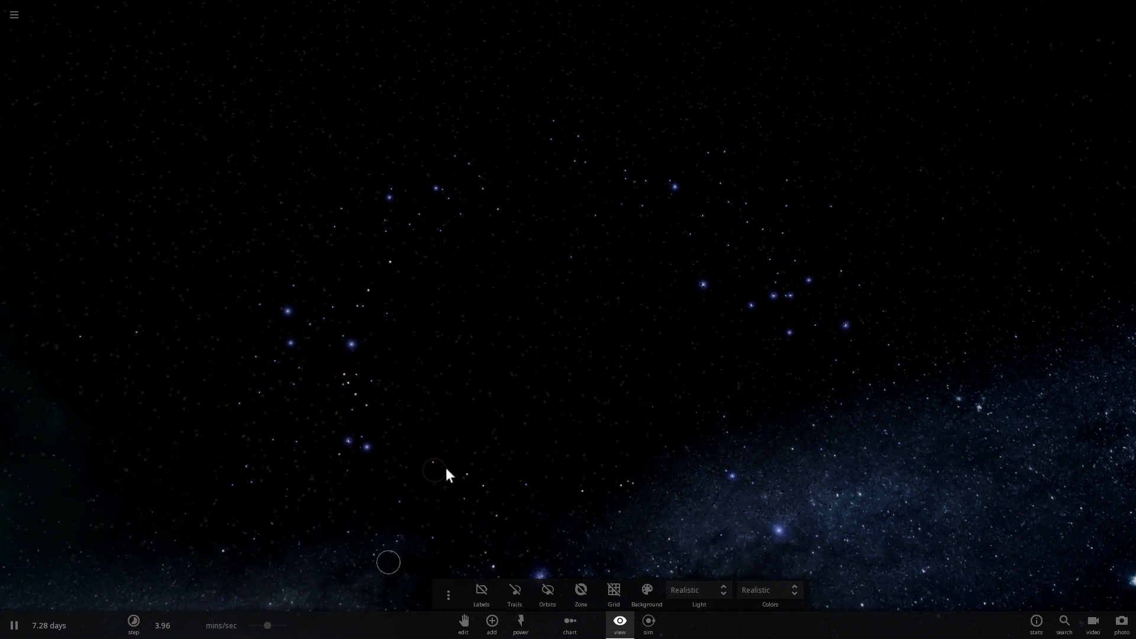
{"action": "left_click_drag", "start_coordinate": [446, 470], "coordinate": [654, 391]}
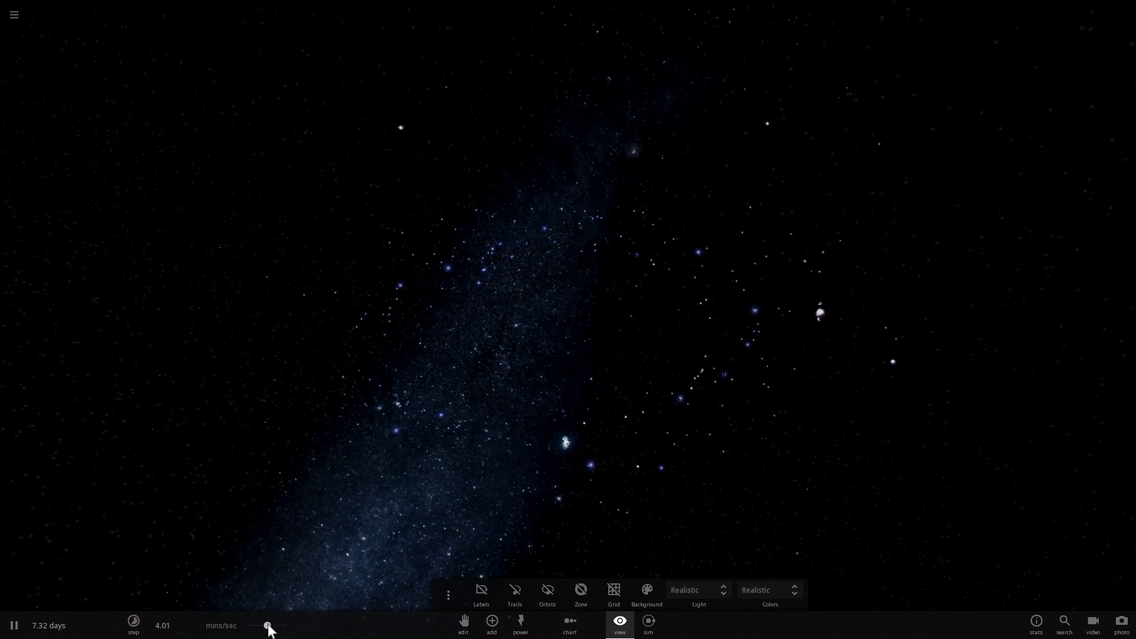
{"action": "left_click_drag", "start_coordinate": [269, 625], "coordinate": [282, 626]}
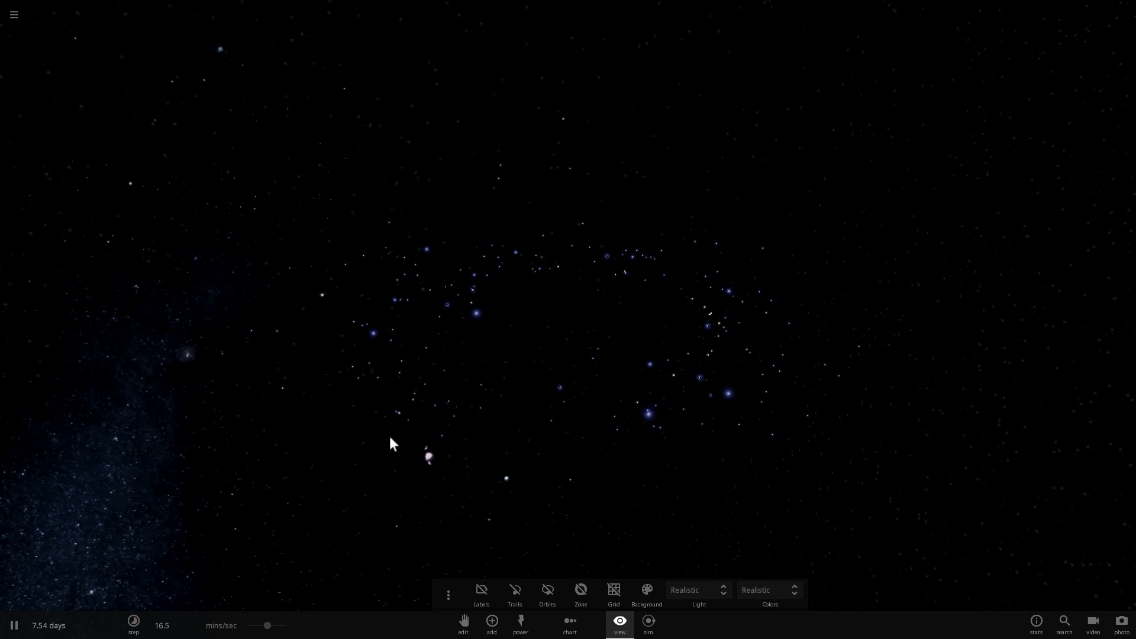
{"action": "left_click_drag", "start_coordinate": [353, 351], "coordinate": [340, 326]}
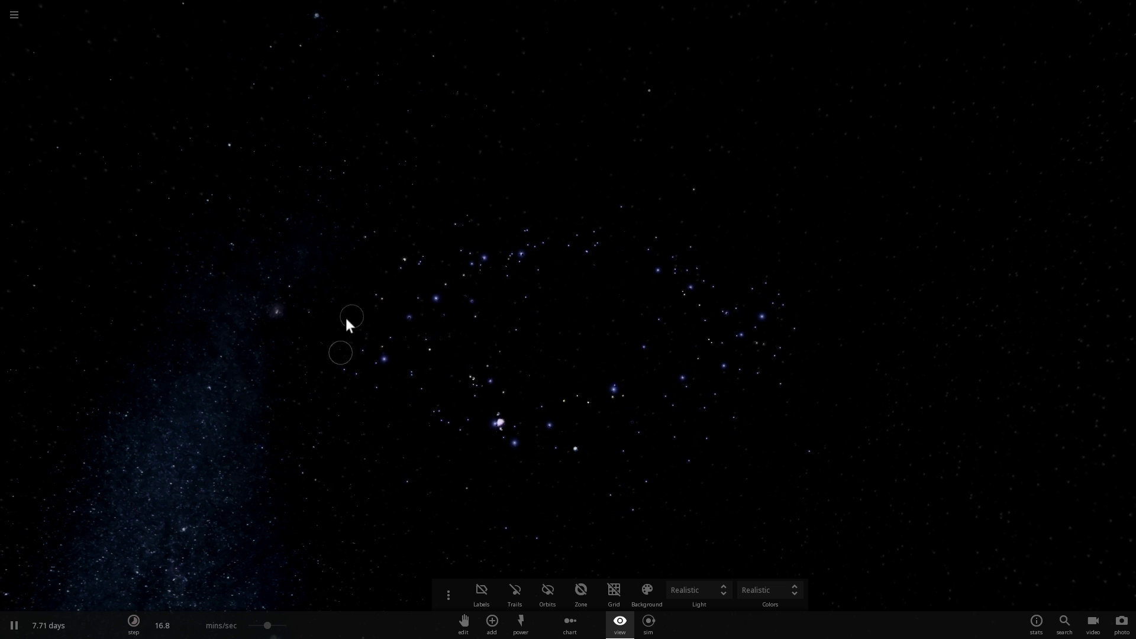
{"action": "left_click_drag", "start_coordinate": [346, 318], "coordinate": [379, 319]}
{"action": "scroll", "coordinate": [503, 325], "scroll_direction": "up", "scroll_amount": 3}
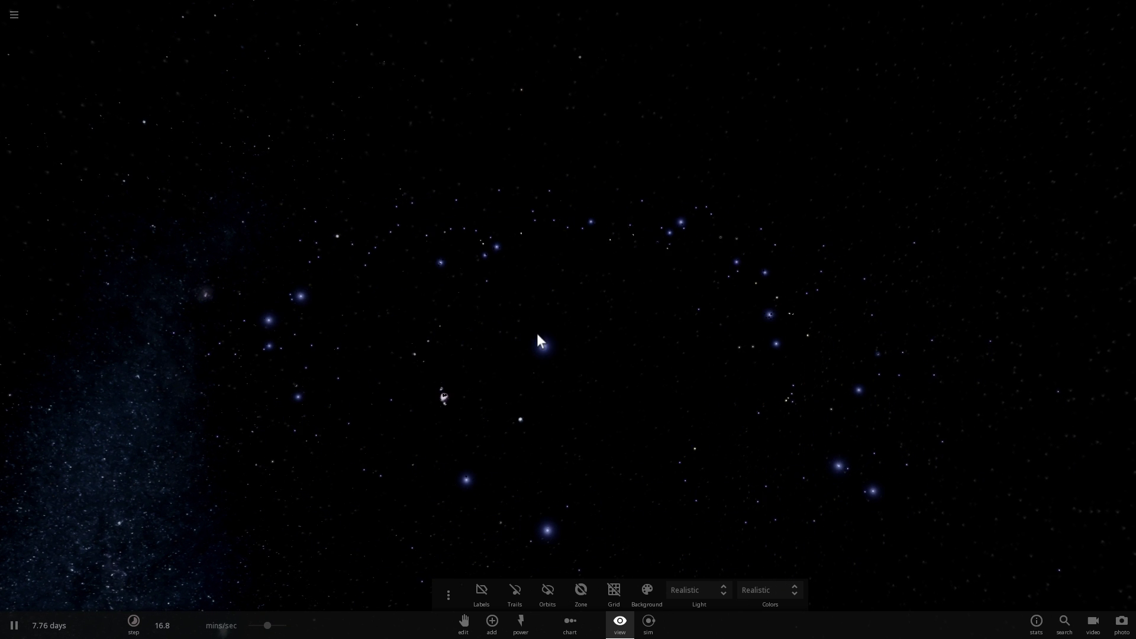
Pause the simulation to focus on one of the small bodies orbiting in the ring, and resume it
{"action": "left_click_drag", "start_coordinate": [537, 338], "coordinate": [385, 258]}
{"action": "key", "text": "space"}
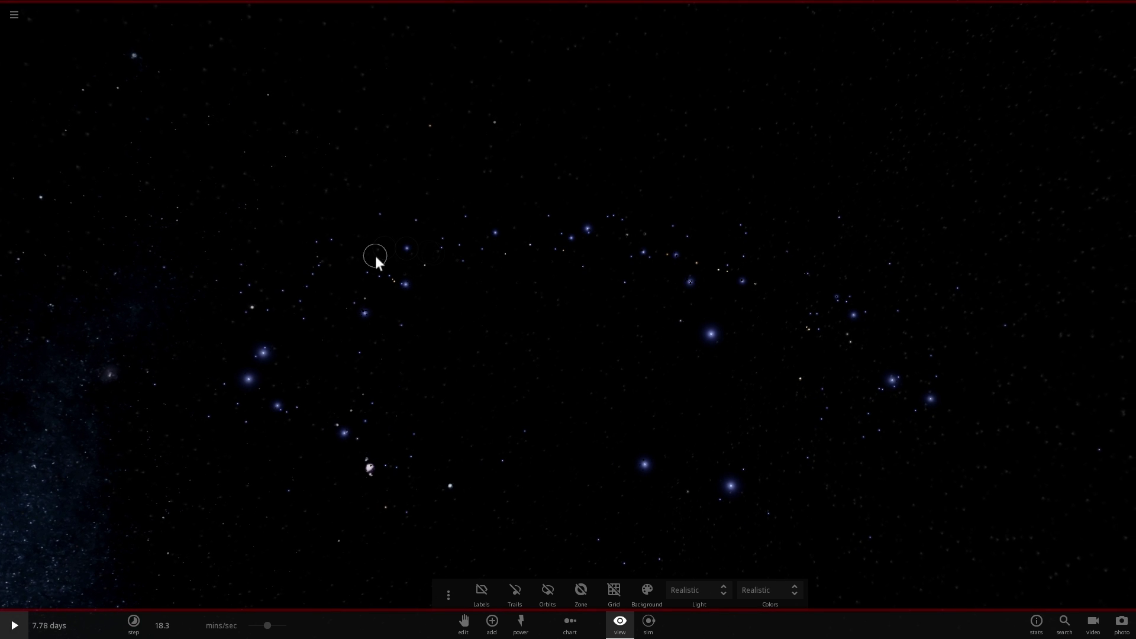
{"action": "double_click", "coordinate": [375, 256]}
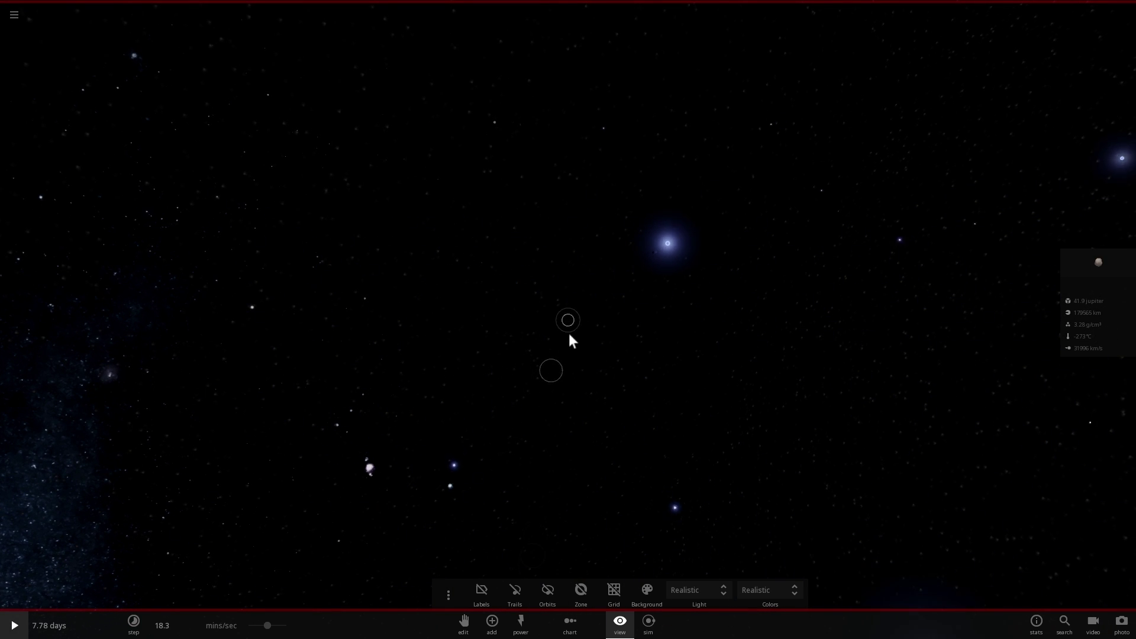
{"action": "left_click_drag", "start_coordinate": [569, 331], "coordinate": [522, 265]}
{"action": "key", "text": "space"}
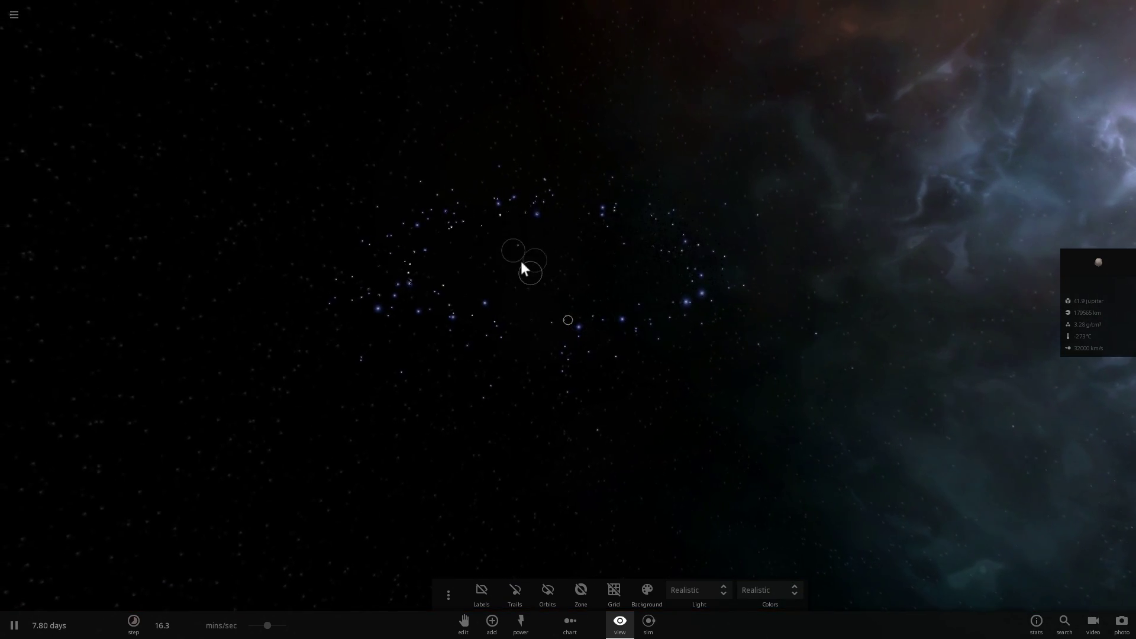
Select the central black hole and examine the surrounding disc of bodies edge-on and from an oblique angle
{"action": "left_click", "coordinate": [521, 261]}
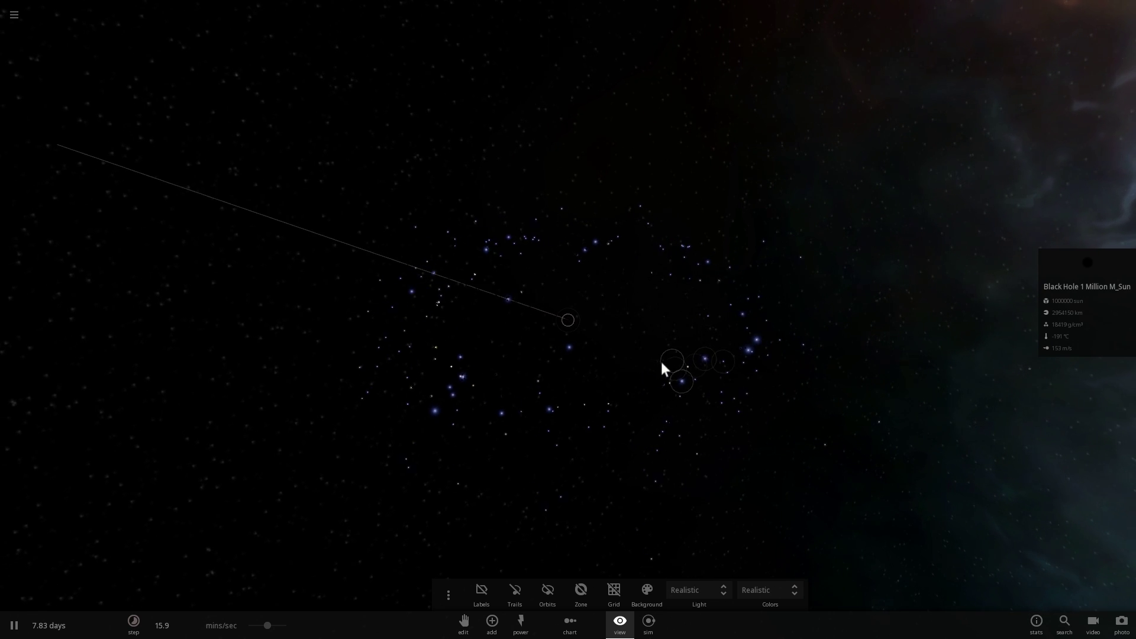
{"action": "left_click_drag", "start_coordinate": [662, 362], "coordinate": [460, 409]}
{"action": "left_click_drag", "start_coordinate": [626, 395], "coordinate": [756, 350]}
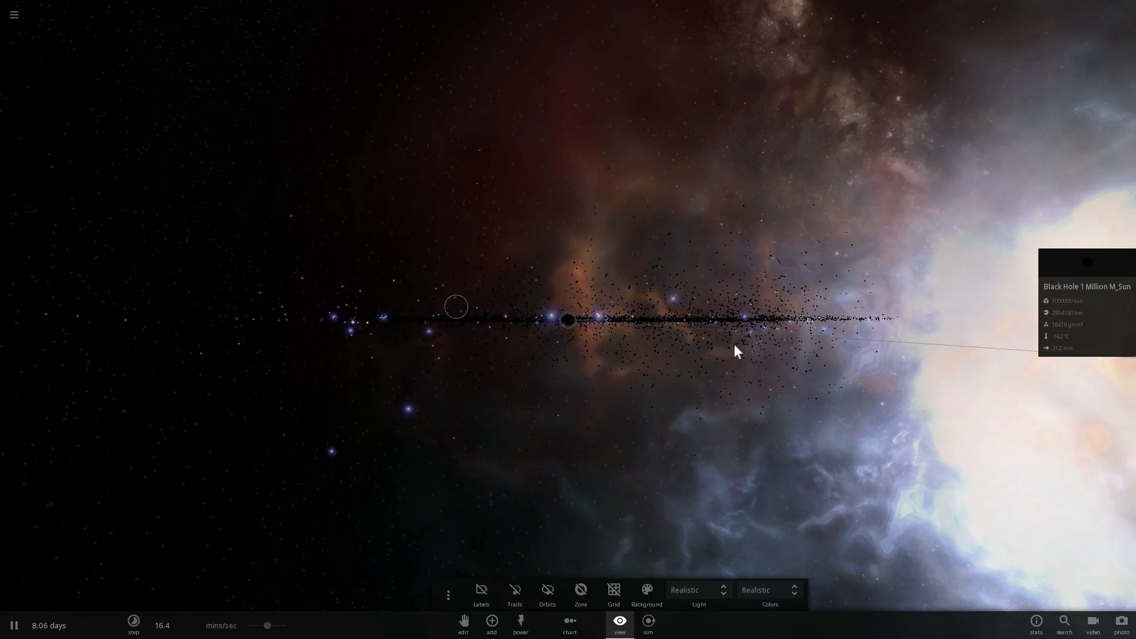
{"action": "left_click_drag", "start_coordinate": [675, 343], "coordinate": [591, 243]}
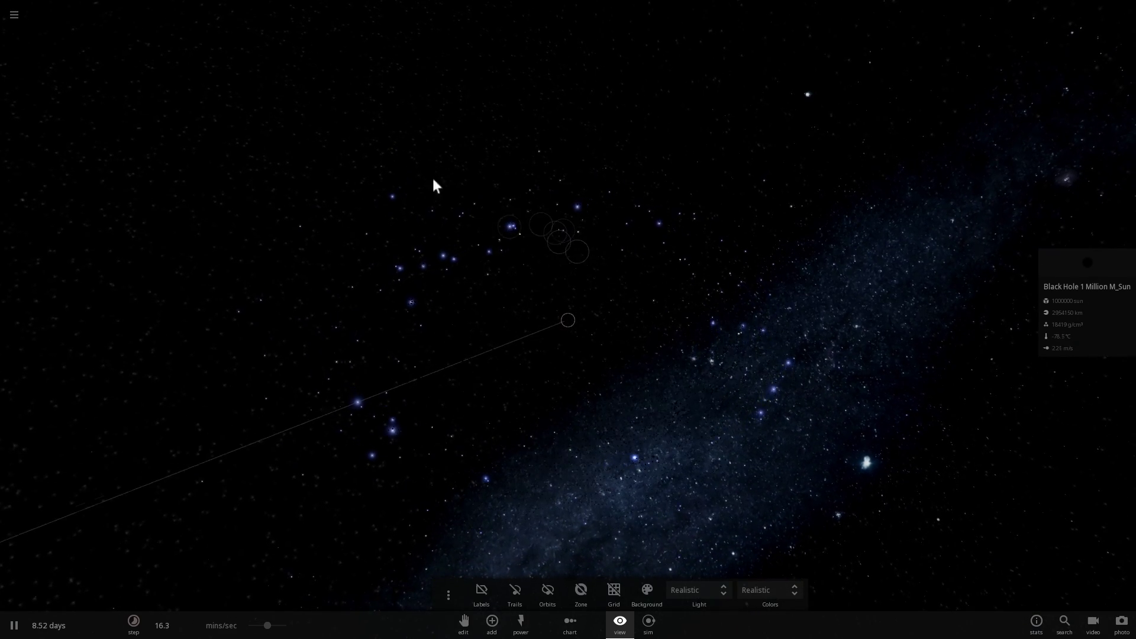
Leave the current galaxy simulation and start a new empty simulation
{"action": "left_click", "coordinate": [16, 17]}
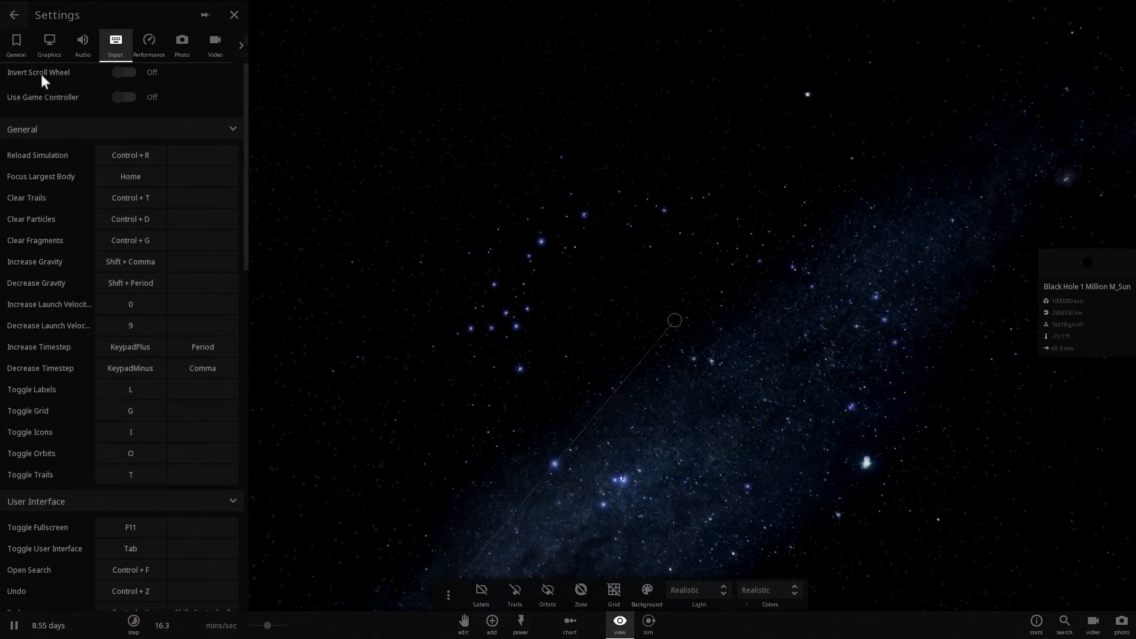
{"action": "left_click", "coordinate": [16, 20]}
{"action": "left_click", "coordinate": [47, 149]}
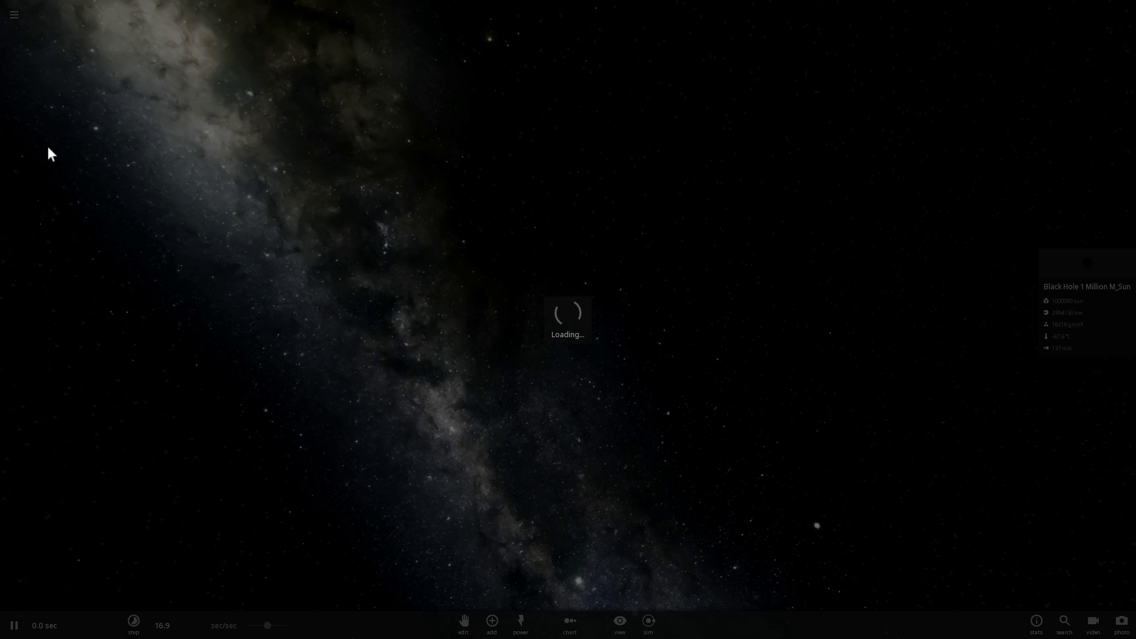
Add a Black Hole 1 Million M_Sun to the empty simulation
{"action": "left_click", "coordinate": [492, 621]}
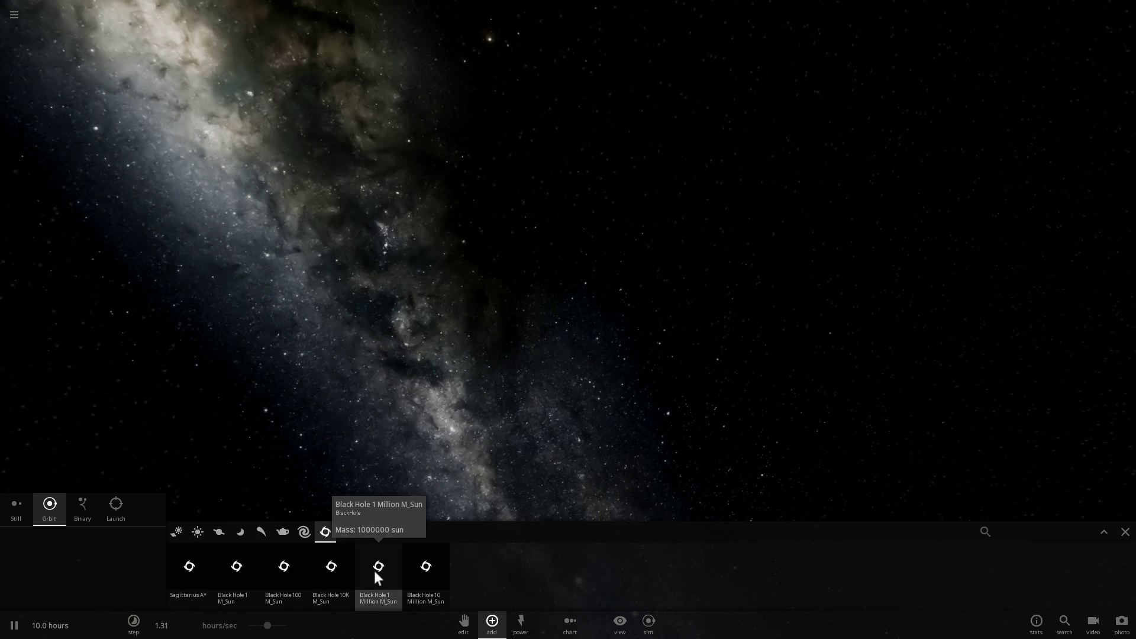
{"action": "left_click", "coordinate": [374, 571]}
{"action": "left_click", "coordinate": [573, 243]}
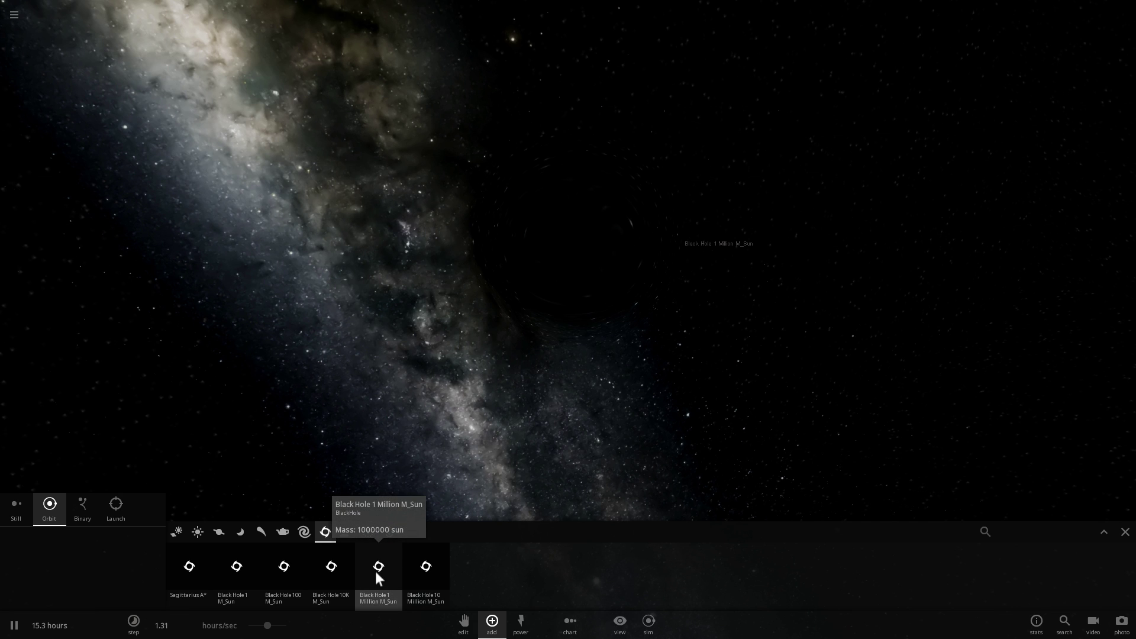
{"action": "right_click_drag", "start_coordinate": [432, 491], "coordinate": [530, 380]}
{"action": "scroll", "coordinate": [531, 380], "scroll_direction": "down", "scroll_amount": 2}
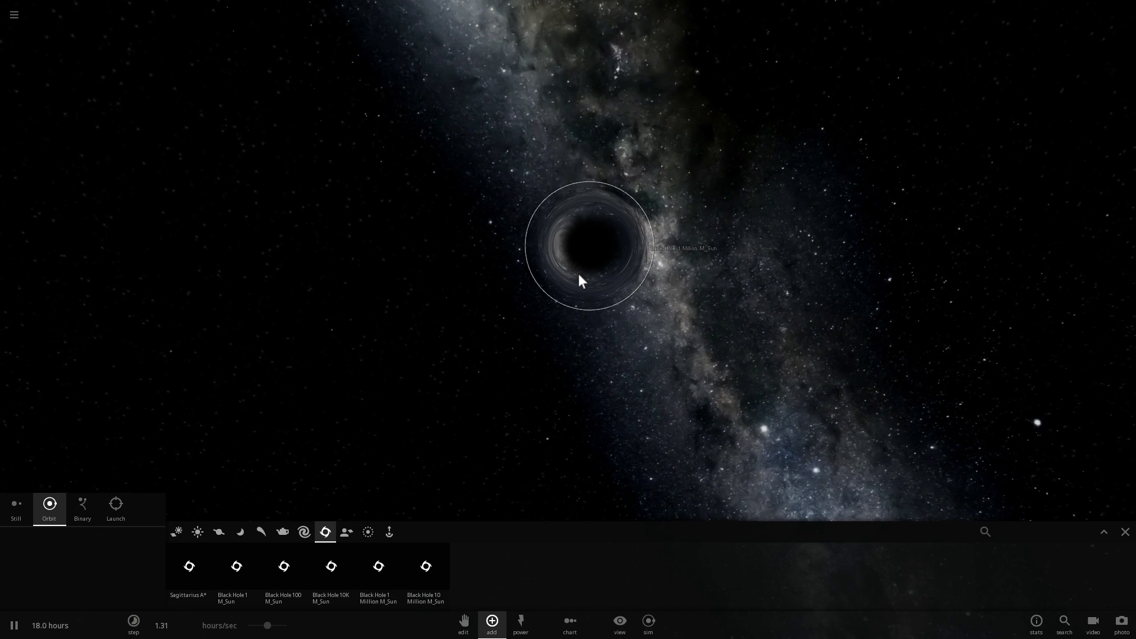
Rename the black hole with the author's first name in possessive form followed by "Galaxy"
{"action": "left_click", "coordinate": [588, 264]}
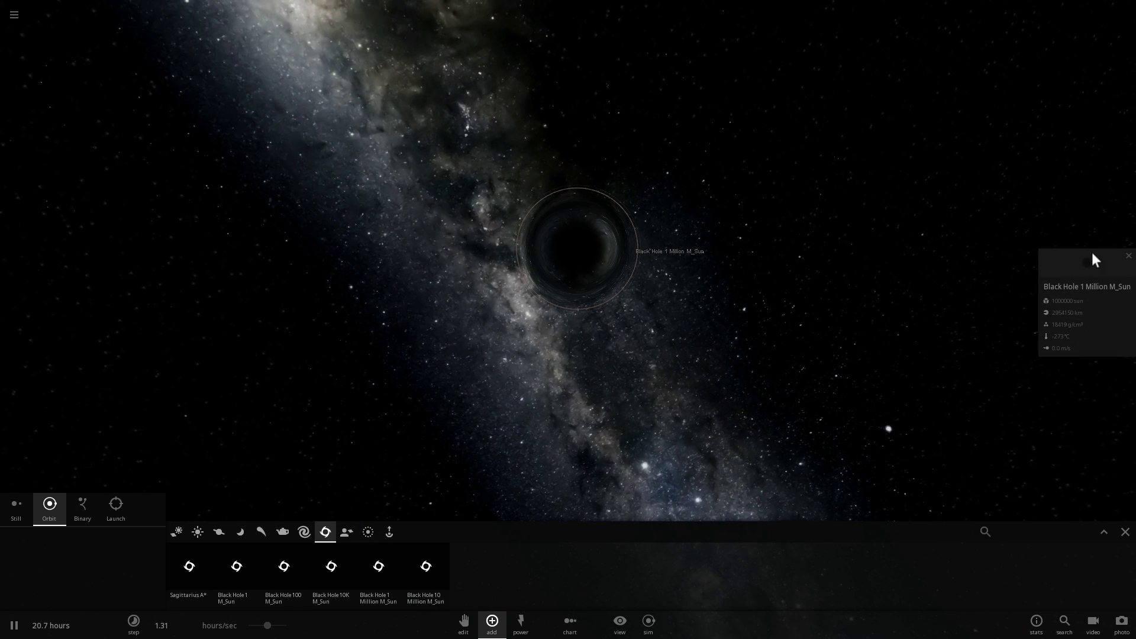
{"action": "left_click", "coordinate": [1092, 256]}
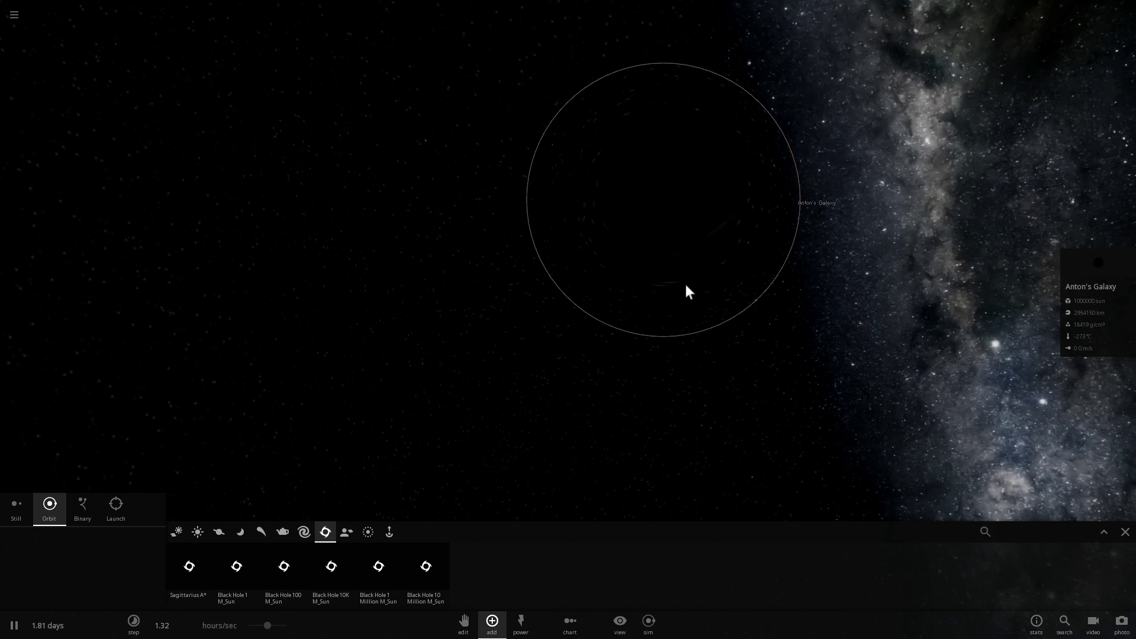
{"action": "left_click_drag", "start_coordinate": [686, 281], "coordinate": [721, 242]}
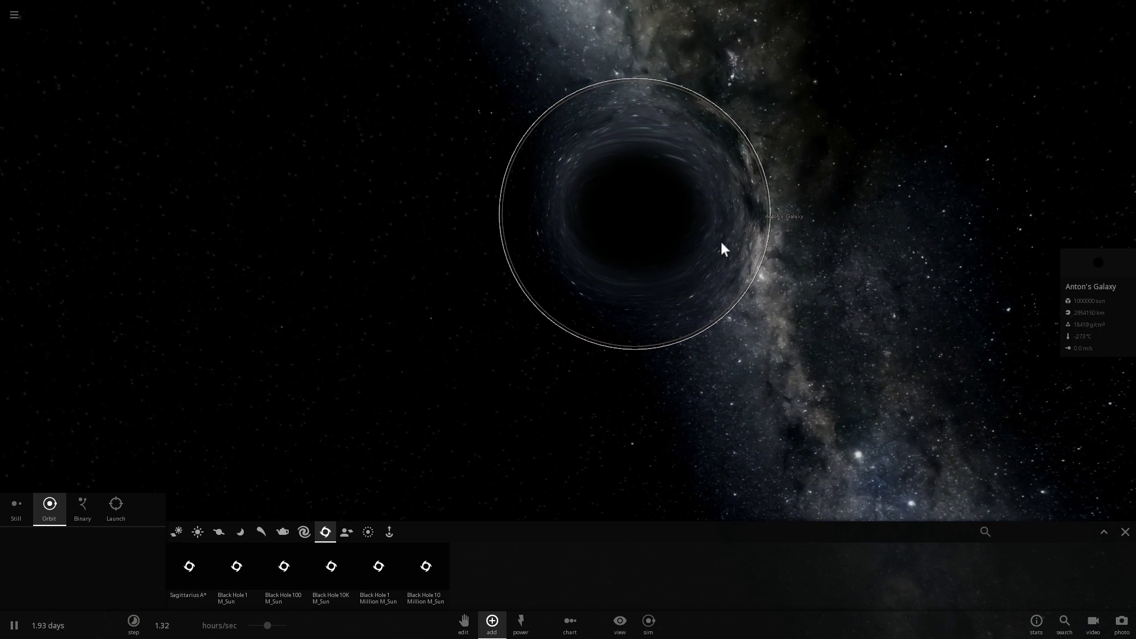
{"action": "scroll", "coordinate": [749, 238], "scroll_direction": "down", "scroll_amount": 5}
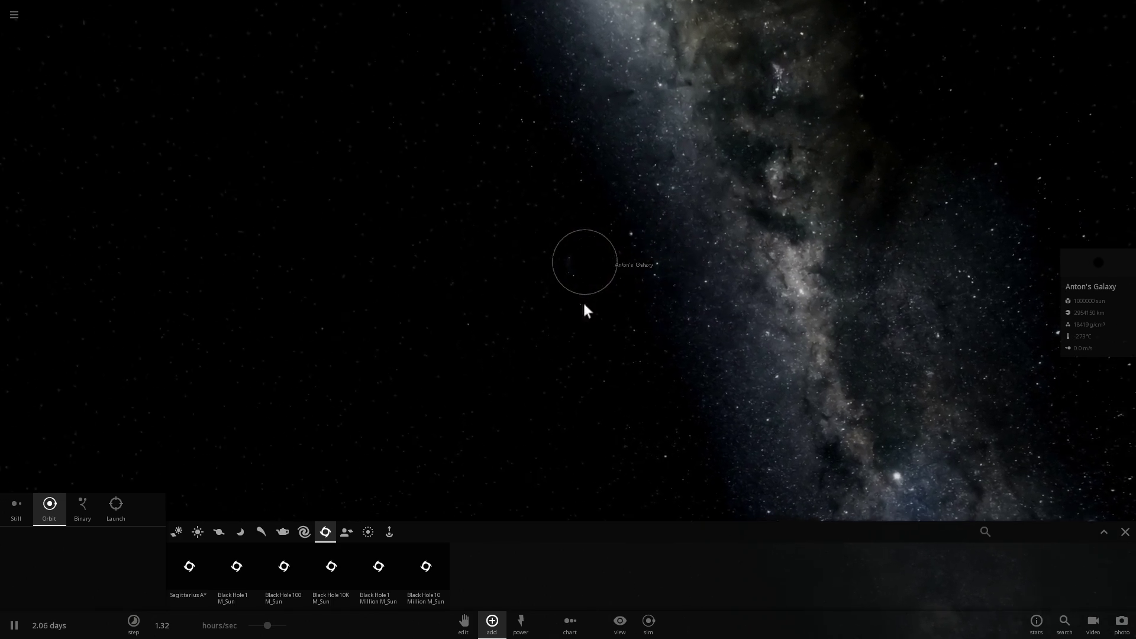
Search the object library for 1207 and place the star 2M1207 in orbit around the black hole
{"action": "left_click_drag", "start_coordinate": [584, 305], "coordinate": [627, 295]}
{"action": "scroll", "coordinate": [628, 299], "scroll_direction": "down", "scroll_amount": 2}
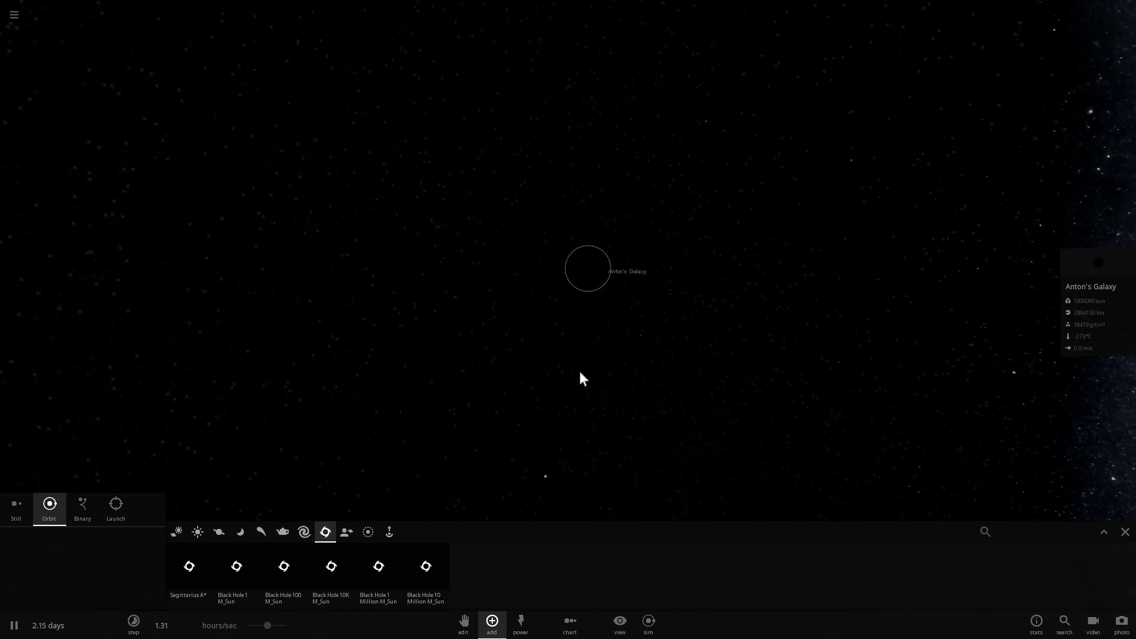
{"action": "scroll", "coordinate": [579, 349], "scroll_direction": "down", "scroll_amount": 3}
{"action": "right_click_drag", "start_coordinate": [579, 340], "coordinate": [751, 297]}
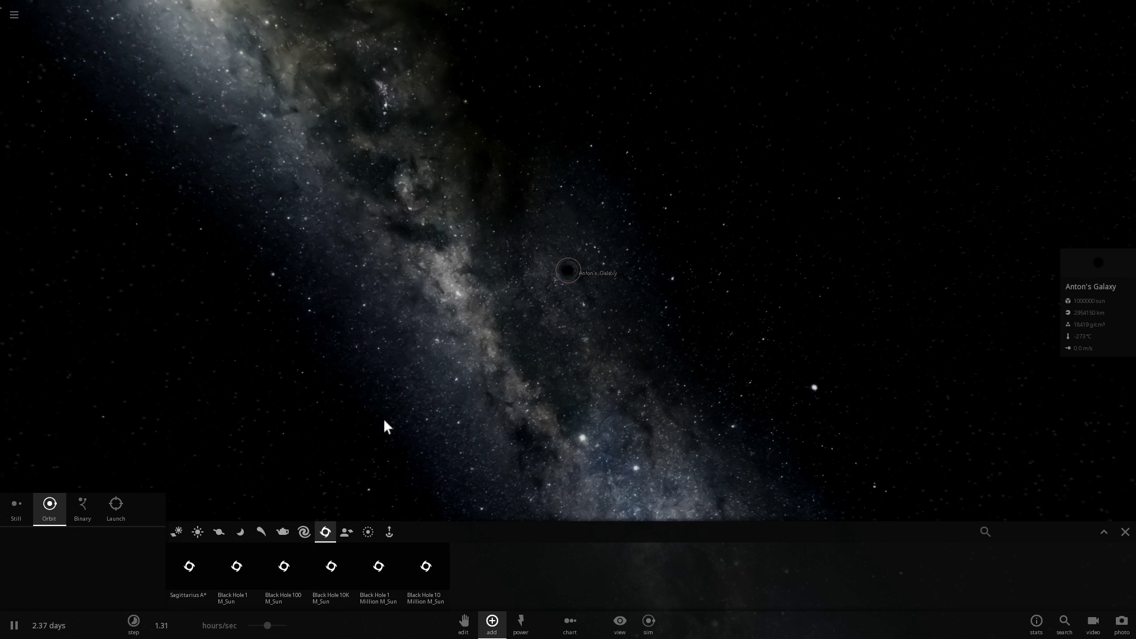
{"action": "right_click_drag", "start_coordinate": [384, 420], "coordinate": [365, 399]}
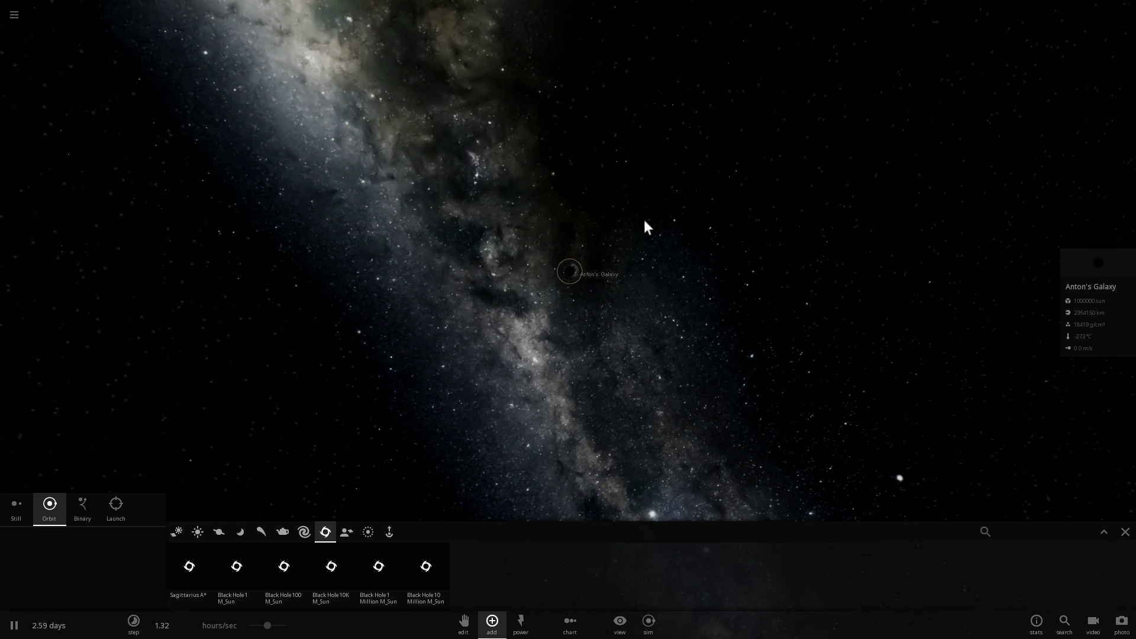
{"action": "right_click_drag", "start_coordinate": [644, 219], "coordinate": [614, 275]}
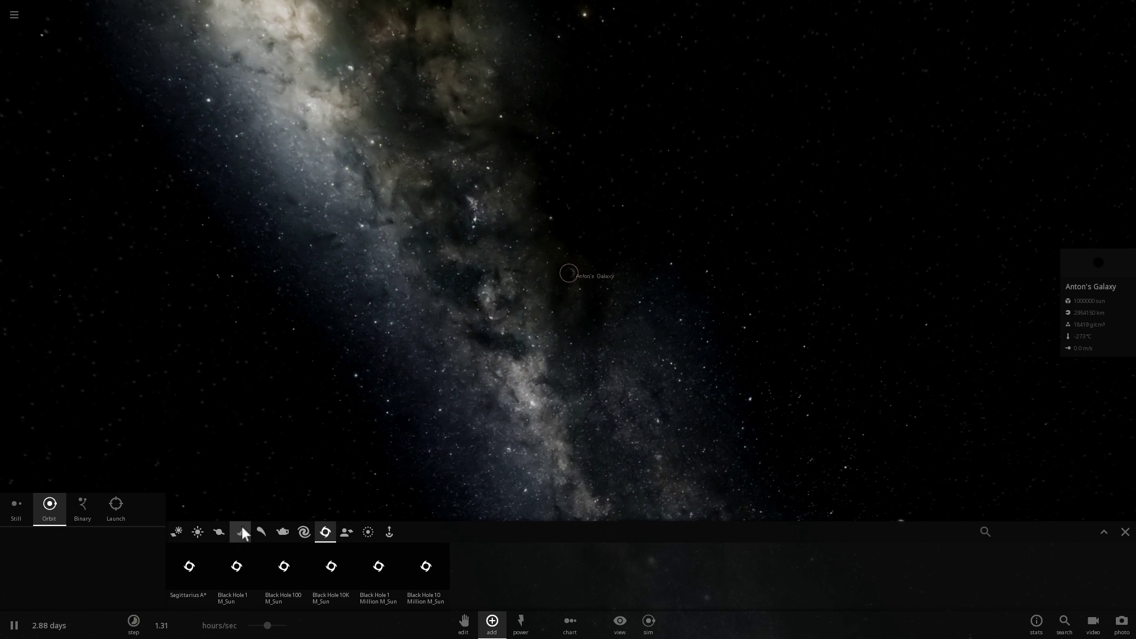
{"action": "left_click", "coordinate": [283, 532]}
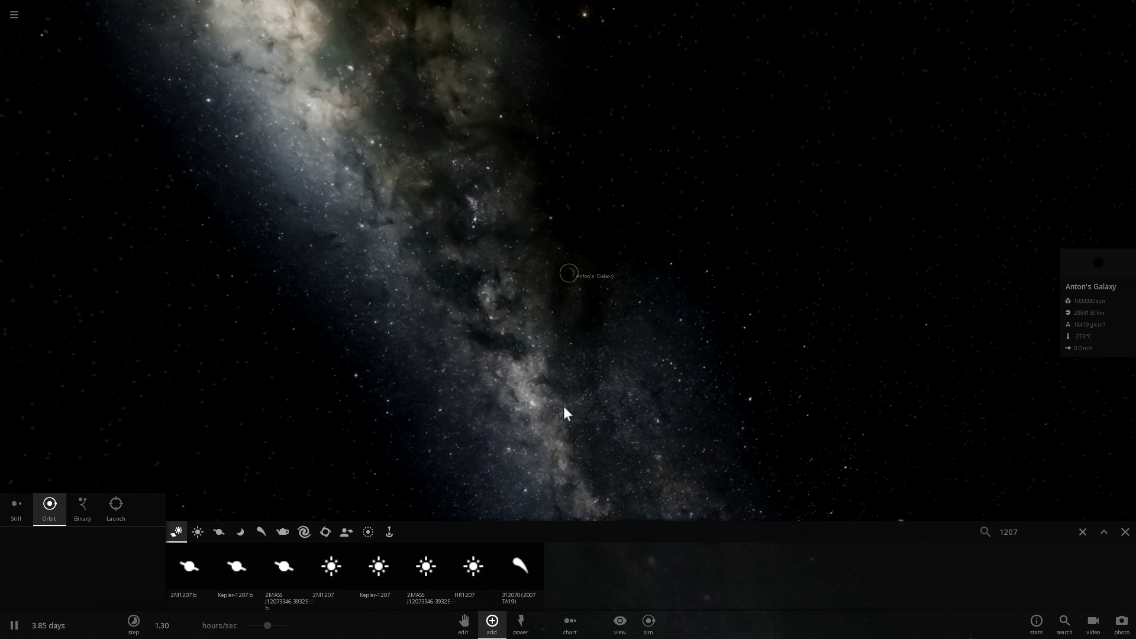
{"action": "right_click_drag", "start_coordinate": [563, 406], "coordinate": [580, 411]}
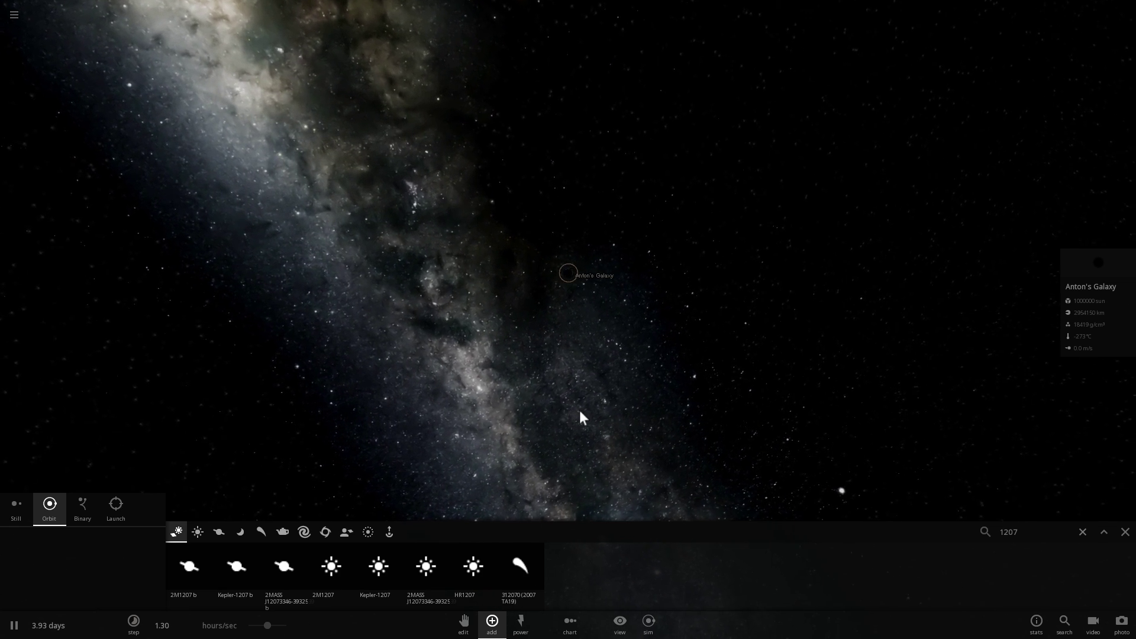
{"action": "left_click", "coordinate": [332, 569]}
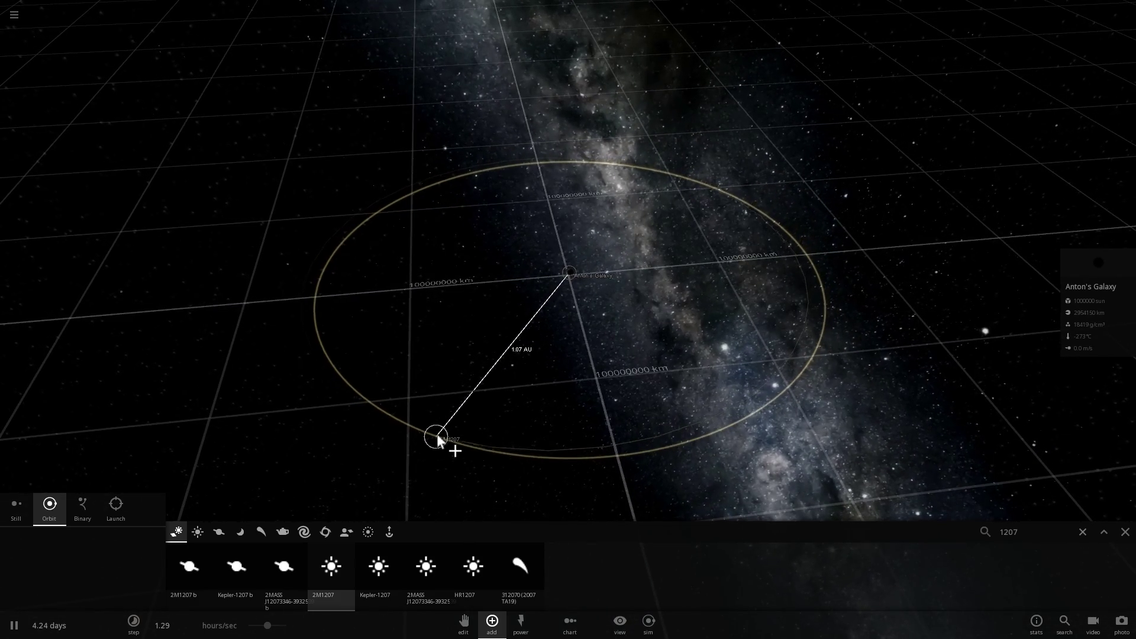
{"action": "left_click", "coordinate": [526, 423]}
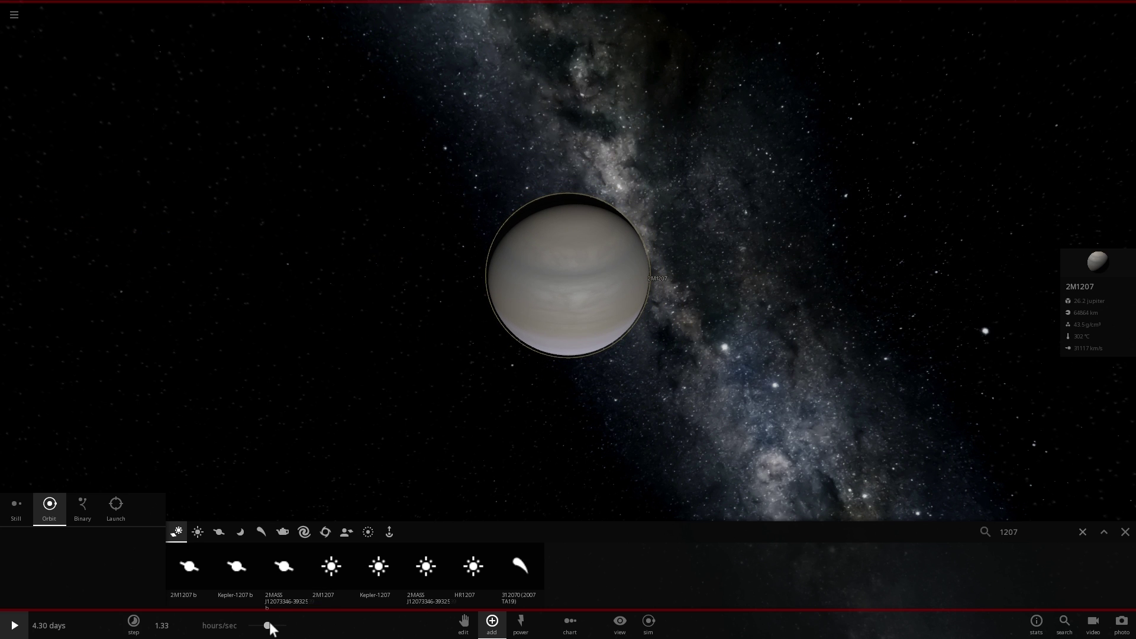
Slow the simulation to about 4.79 mins/sec and resume it while inspecting 2M1207 up close
{"action": "left_click_drag", "start_coordinate": [253, 623], "coordinate": [250, 622]}
{"action": "scroll", "coordinate": [577, 392], "scroll_direction": "up", "scroll_amount": 5}
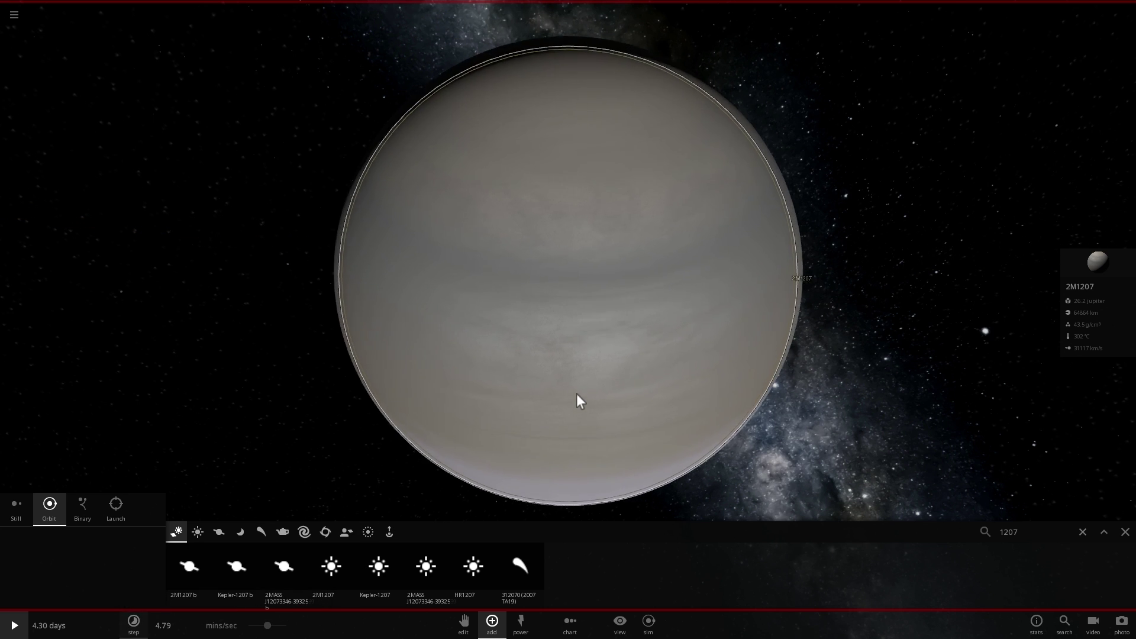
{"action": "left_click_drag", "start_coordinate": [608, 390], "coordinate": [538, 391]}
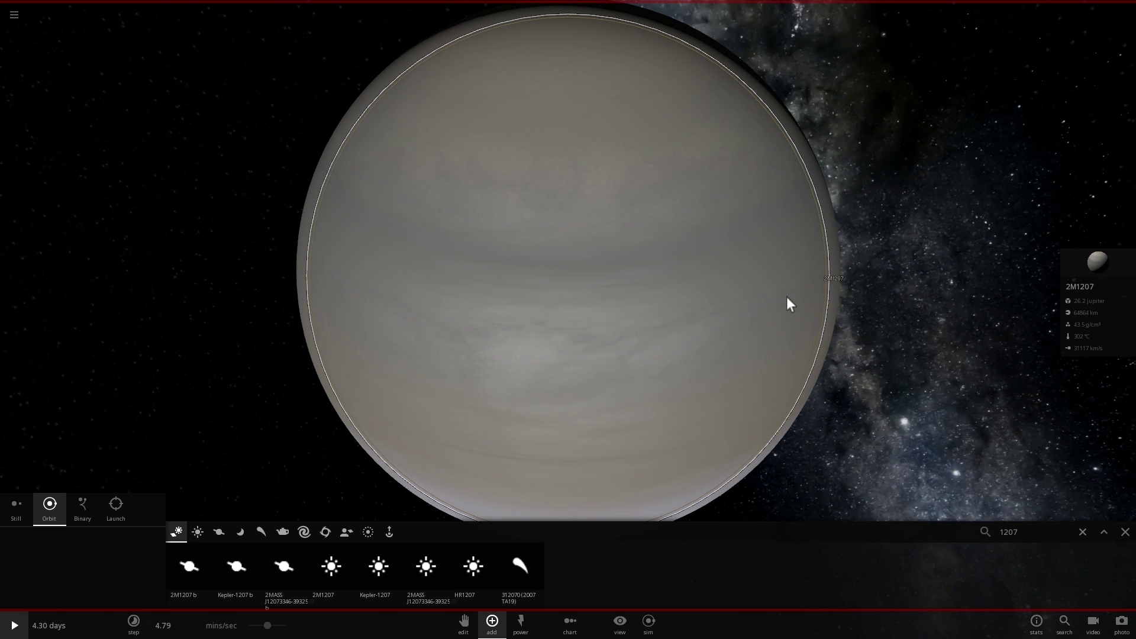
{"action": "mouse_move", "coordinate": [330, 571]}
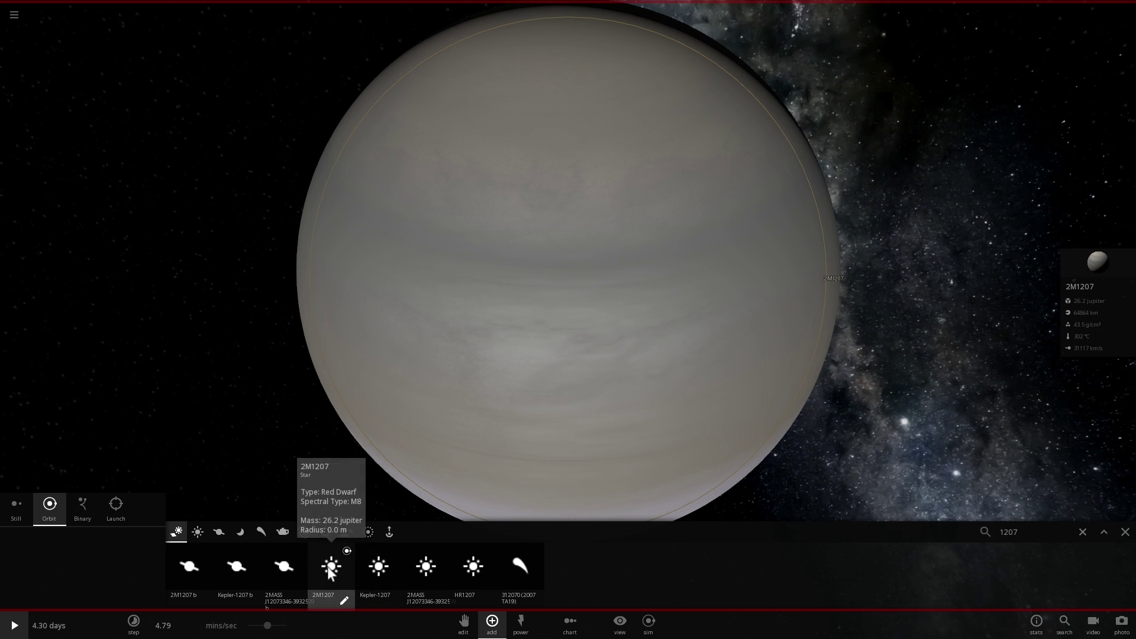
{"action": "key", "text": "space"}
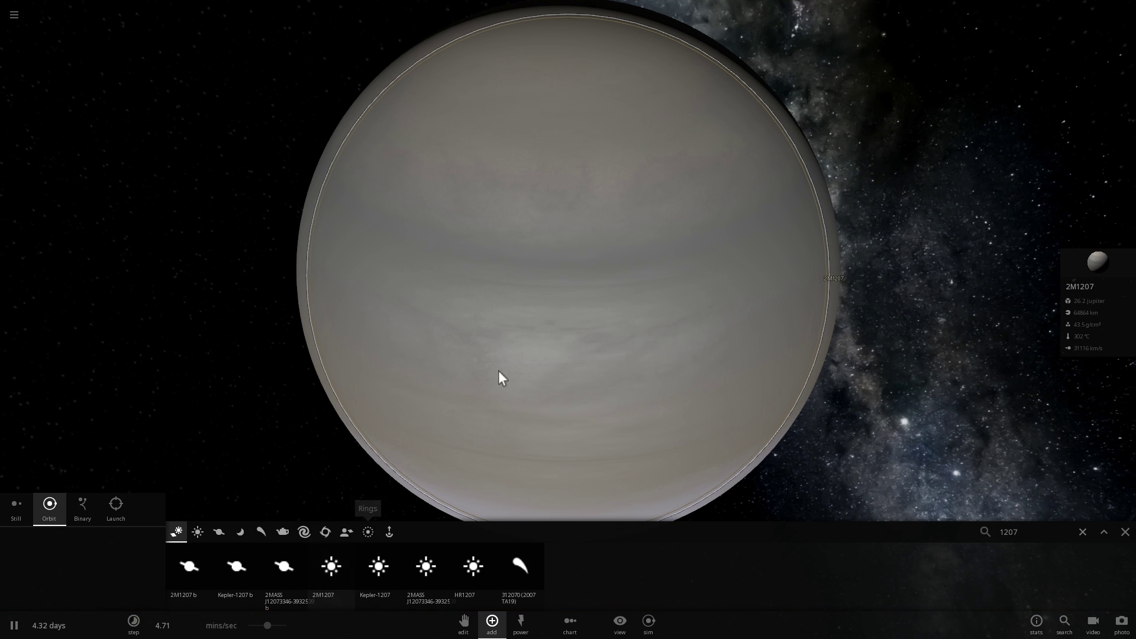
{"action": "right_click_drag", "start_coordinate": [498, 371], "coordinate": [475, 352]}
{"action": "scroll", "coordinate": [563, 335], "scroll_direction": "down", "scroll_amount": 3}
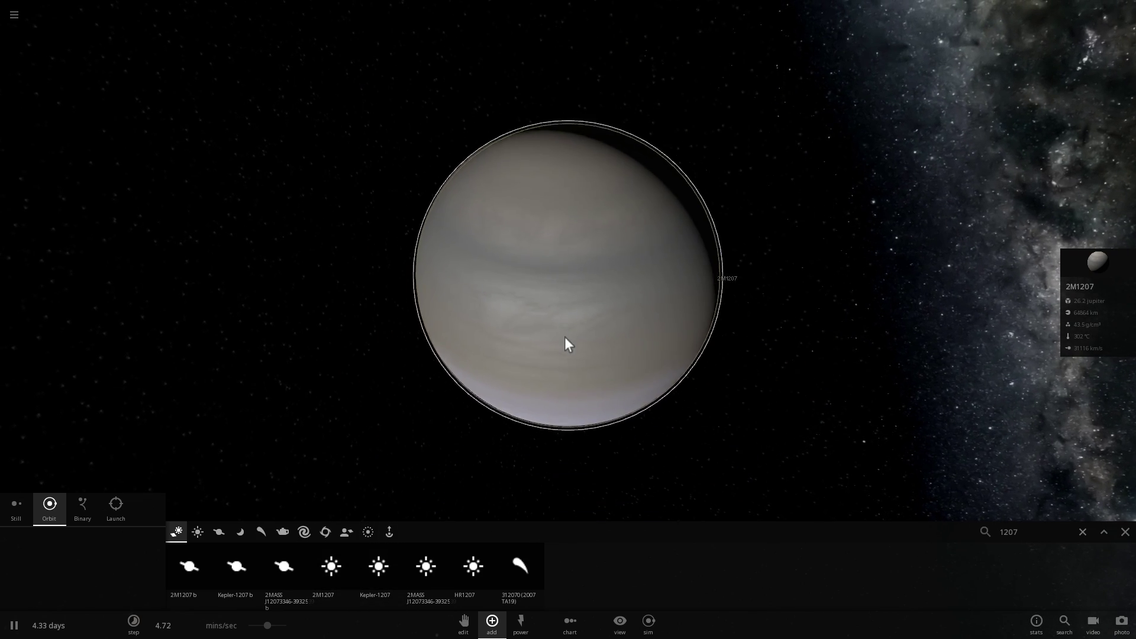
Pause the simulation and place dozens of 2M1207 stars in orbit around the black hole at varied distances
{"action": "right_click_drag", "start_coordinate": [563, 335], "coordinate": [520, 314]}
{"action": "scroll", "coordinate": [591, 309], "scroll_direction": "up", "scroll_amount": 5}
{"action": "scroll", "coordinate": [594, 316], "scroll_direction": "down", "scroll_amount": 5}
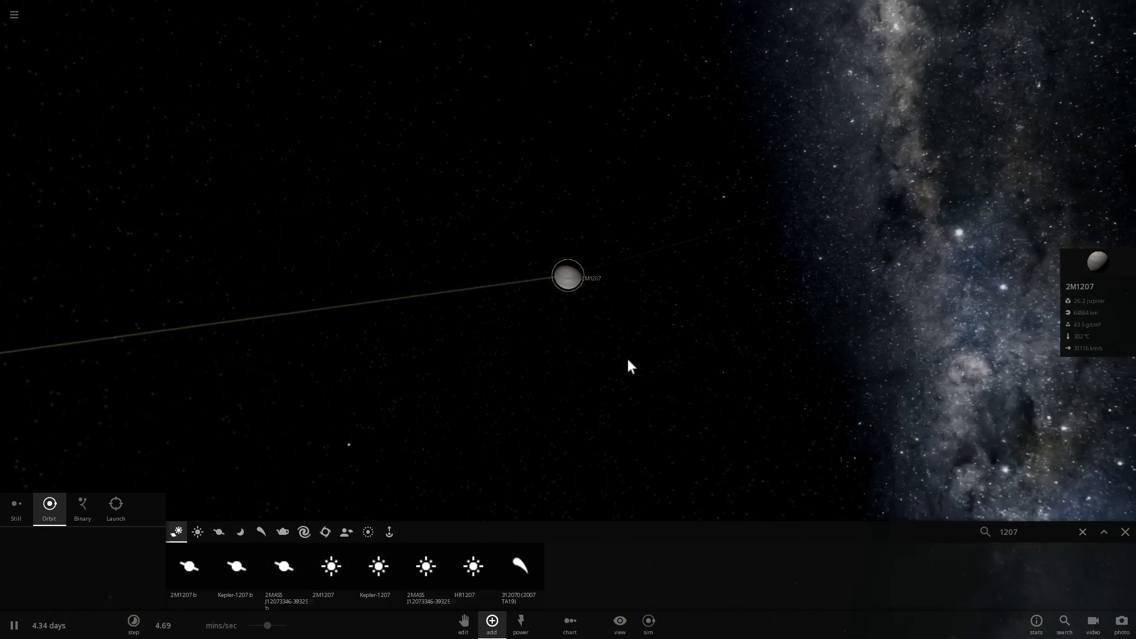
{"action": "scroll", "coordinate": [625, 364], "scroll_direction": "down", "scroll_amount": 3}
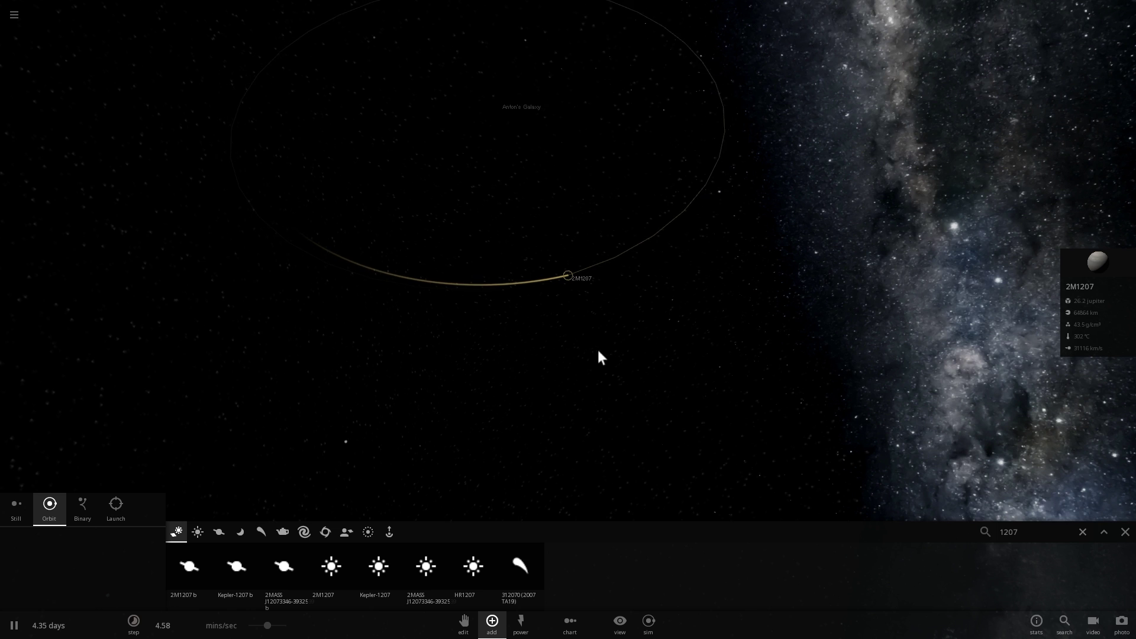
{"action": "right_click_drag", "start_coordinate": [598, 351], "coordinate": [562, 326]}
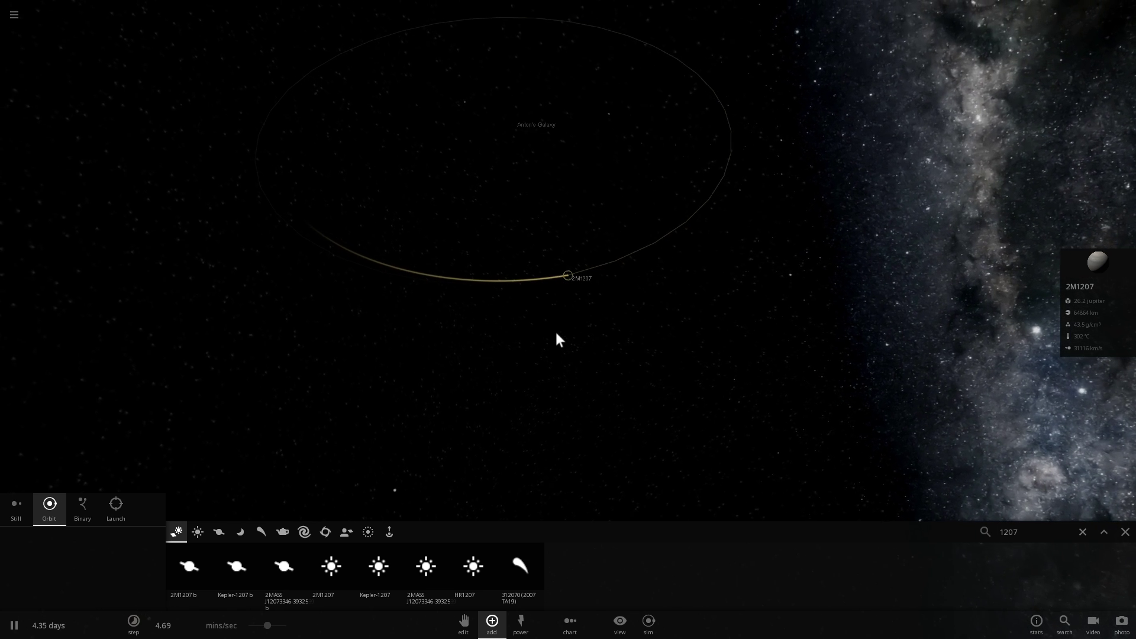
{"action": "key", "text": "space"}
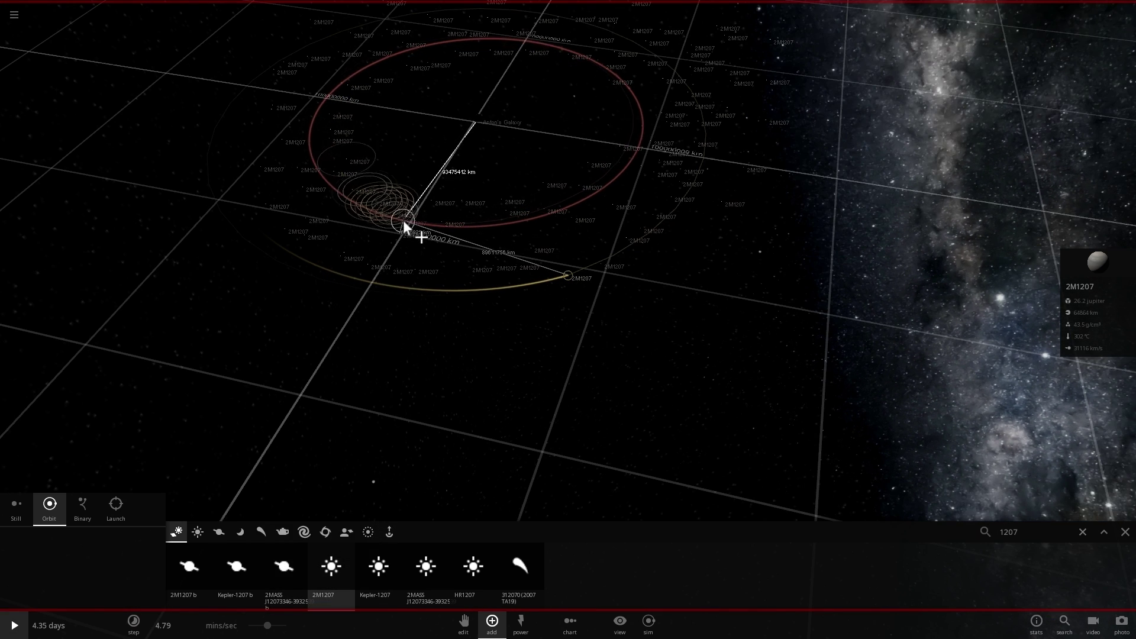
{"action": "key", "text": "Escape"}
Run the simulation briefly to examine how the placed stars circle the black hole, and pause it again
{"action": "key", "text": "space"}
{"action": "left_click_drag", "start_coordinate": [591, 309], "coordinate": [559, 294]}
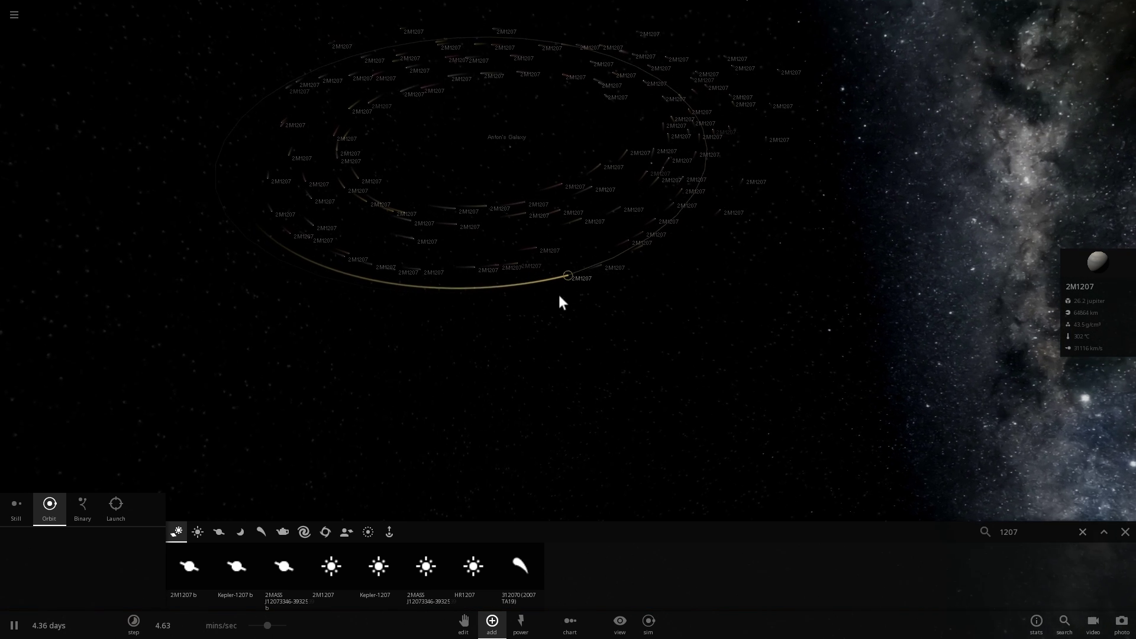
{"action": "left_click_drag", "start_coordinate": [603, 254], "coordinate": [521, 219]}
{"action": "right_click_drag", "start_coordinate": [521, 223], "coordinate": [613, 171]}
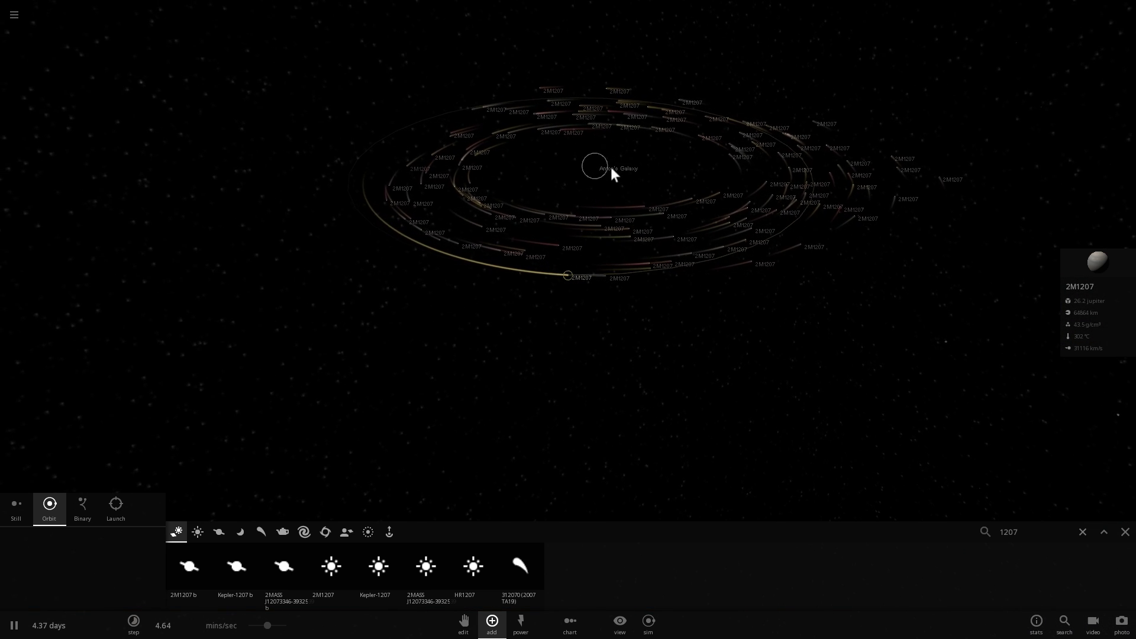
{"action": "key", "text": "space"}
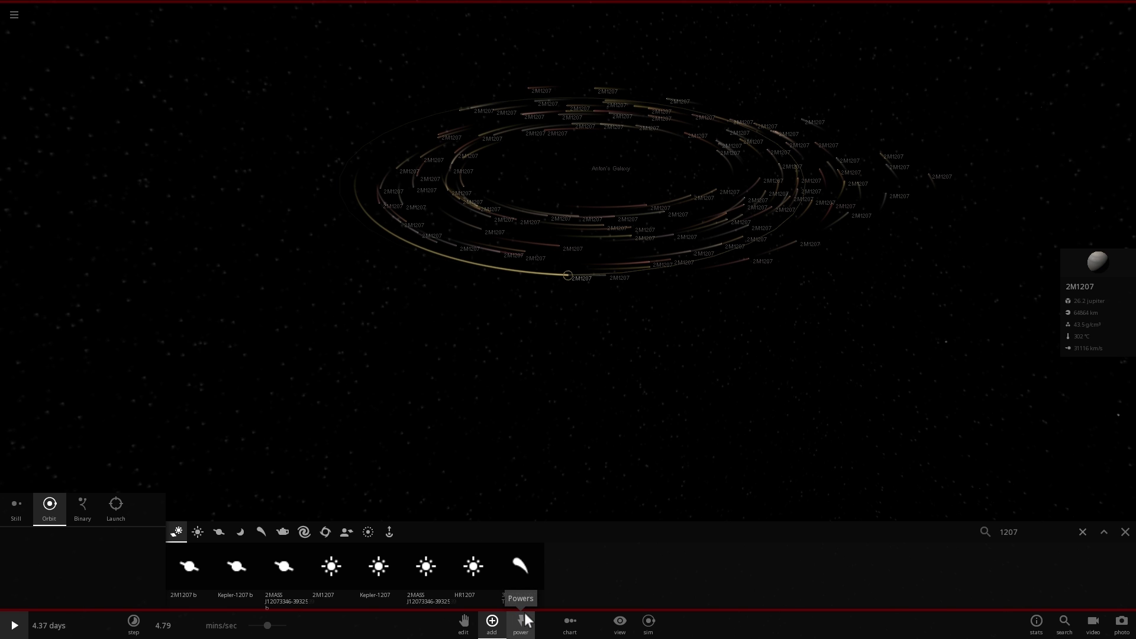
Hide the object labels and trails, and briefly show all orbit lines before hiding them again
{"action": "right_click_drag", "start_coordinate": [588, 379], "coordinate": [636, 332]}
{"action": "scroll", "coordinate": [582, 373], "scroll_direction": "up", "scroll_amount": 2}
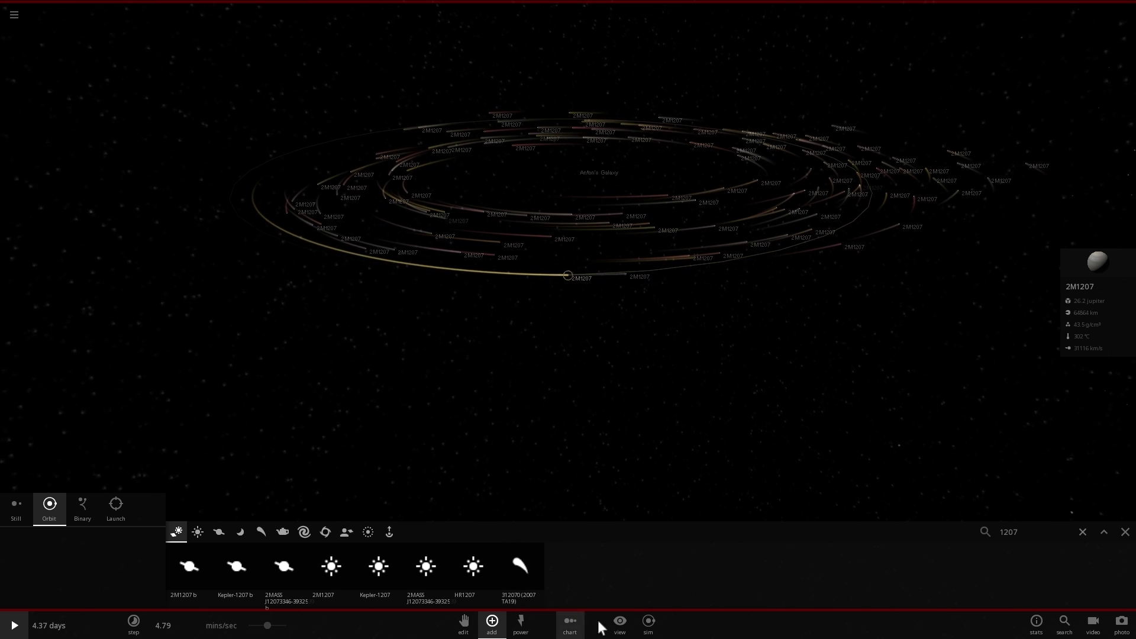
{"action": "left_click", "coordinate": [622, 625]}
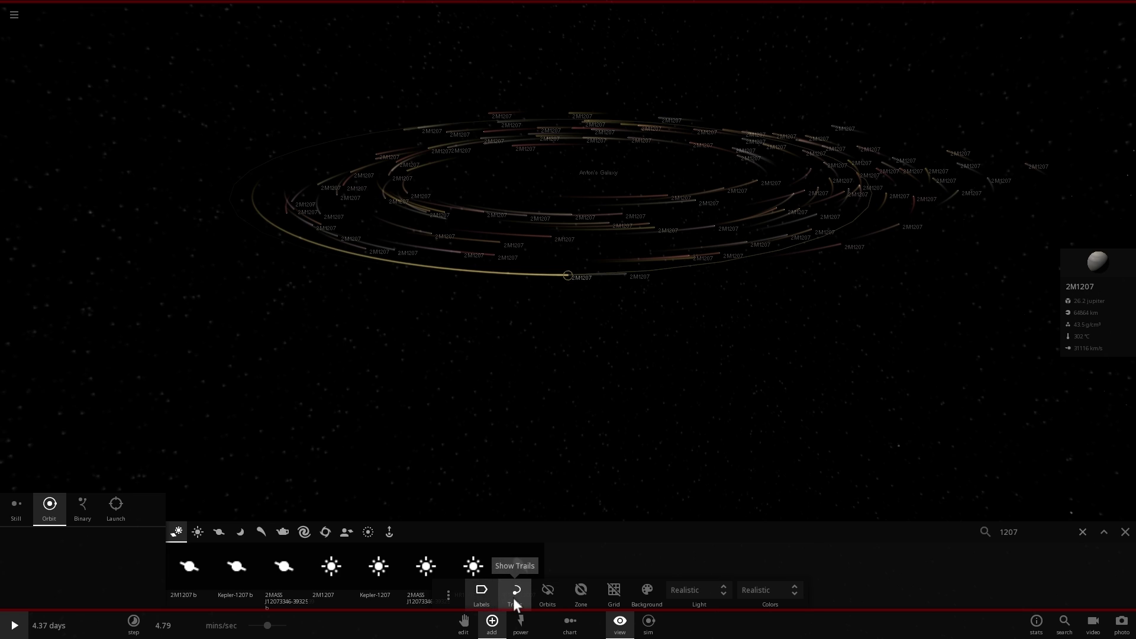
{"action": "left_click", "coordinate": [482, 590]}
{"action": "left_click_drag", "start_coordinate": [476, 348], "coordinate": [566, 390]}
{"action": "left_click", "coordinate": [541, 598]}
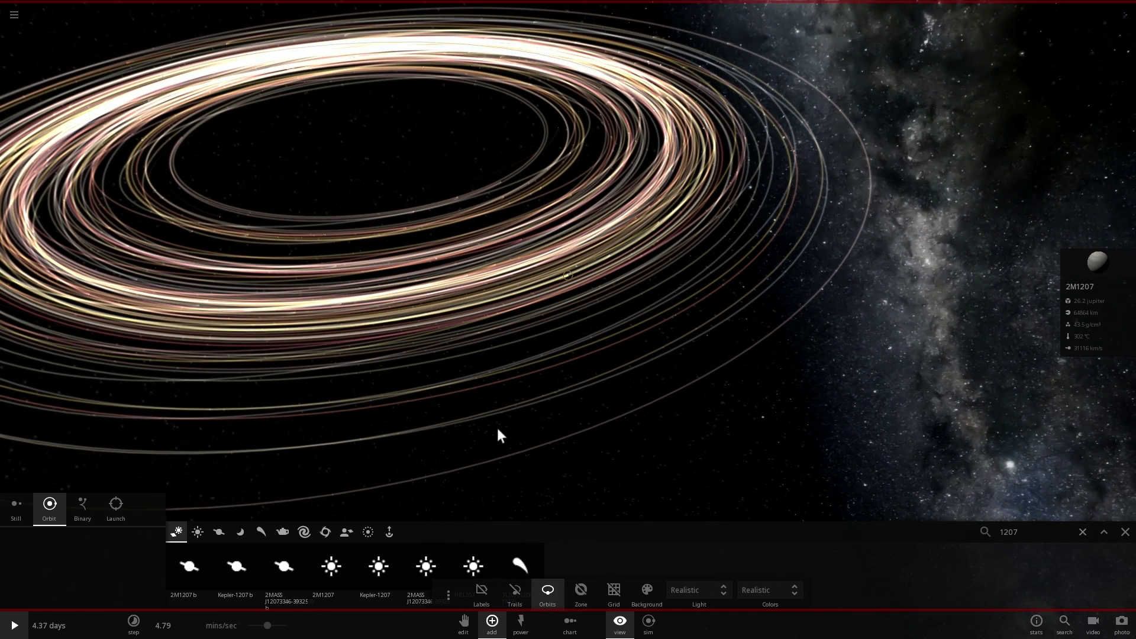
{"action": "left_click", "coordinate": [541, 599]}
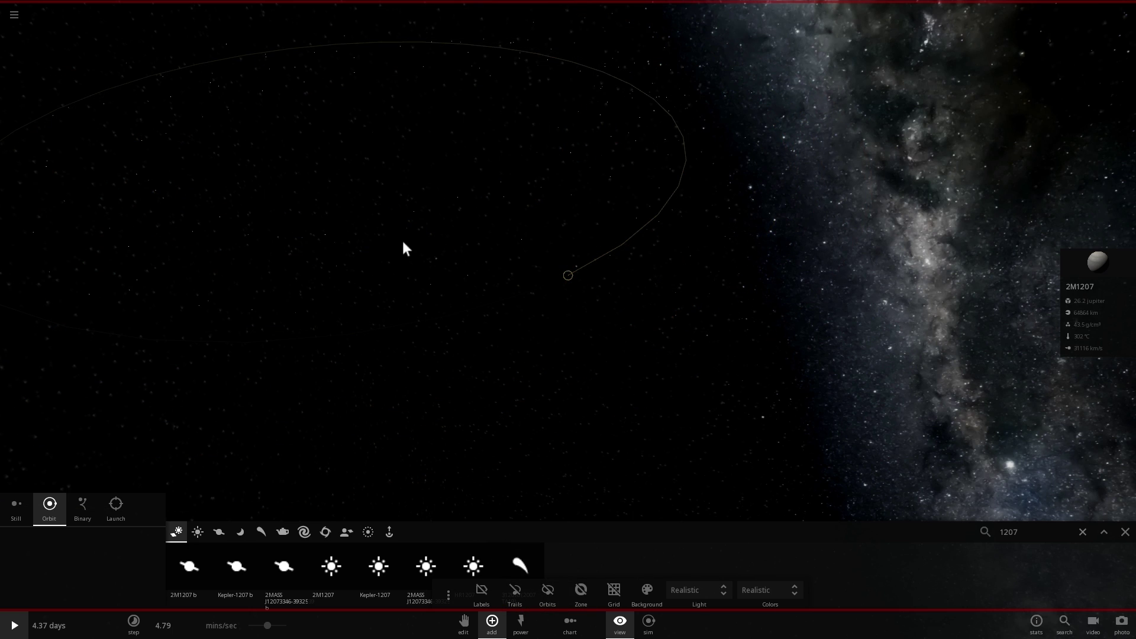
Select the central black hole, clear the library search and open the advanced settings of the Saturn ring preset
{"action": "left_click_drag", "start_coordinate": [365, 156], "coordinate": [351, 224]}
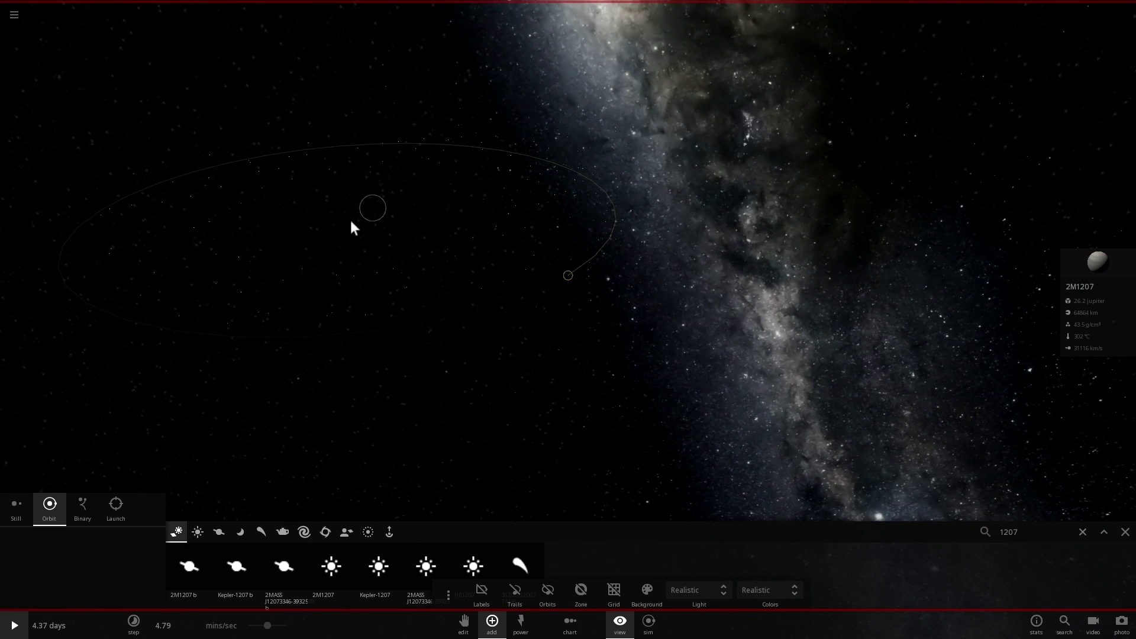
{"action": "left_click", "coordinate": [381, 209]}
{"action": "left_click_drag", "start_coordinate": [477, 320], "coordinate": [429, 387]}
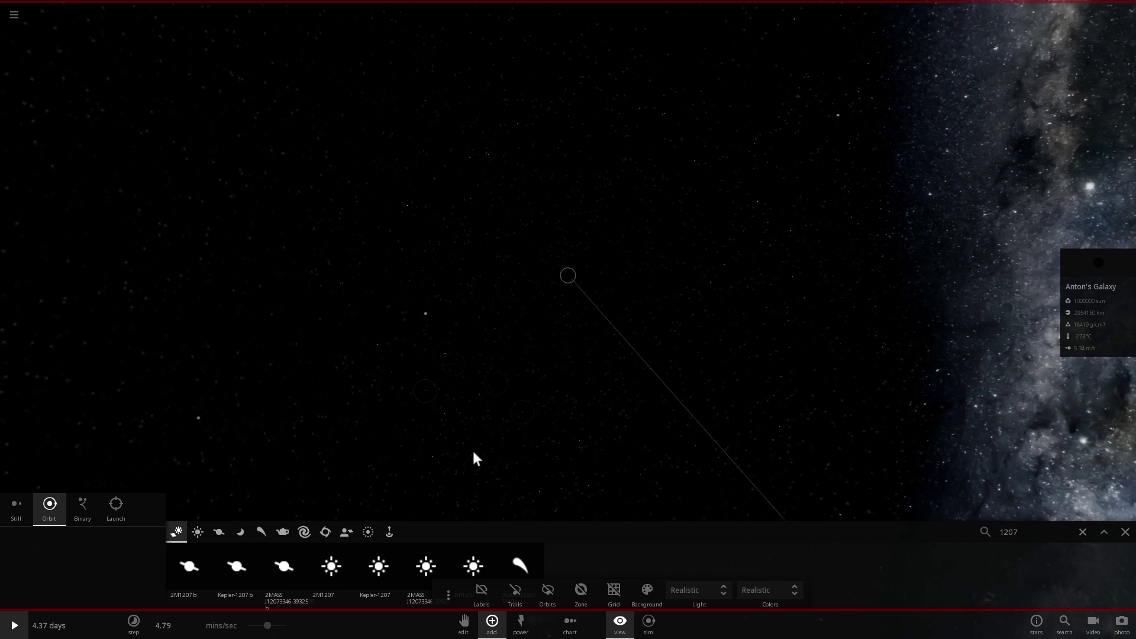
{"action": "left_click", "coordinate": [368, 532]}
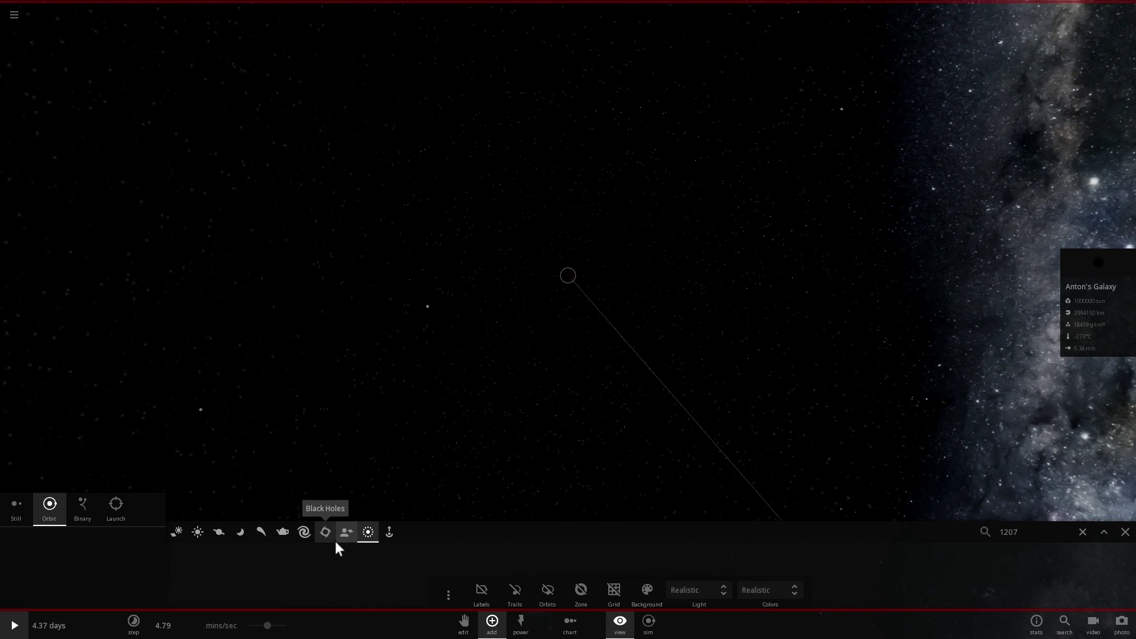
{"action": "left_click", "coordinate": [1083, 532]}
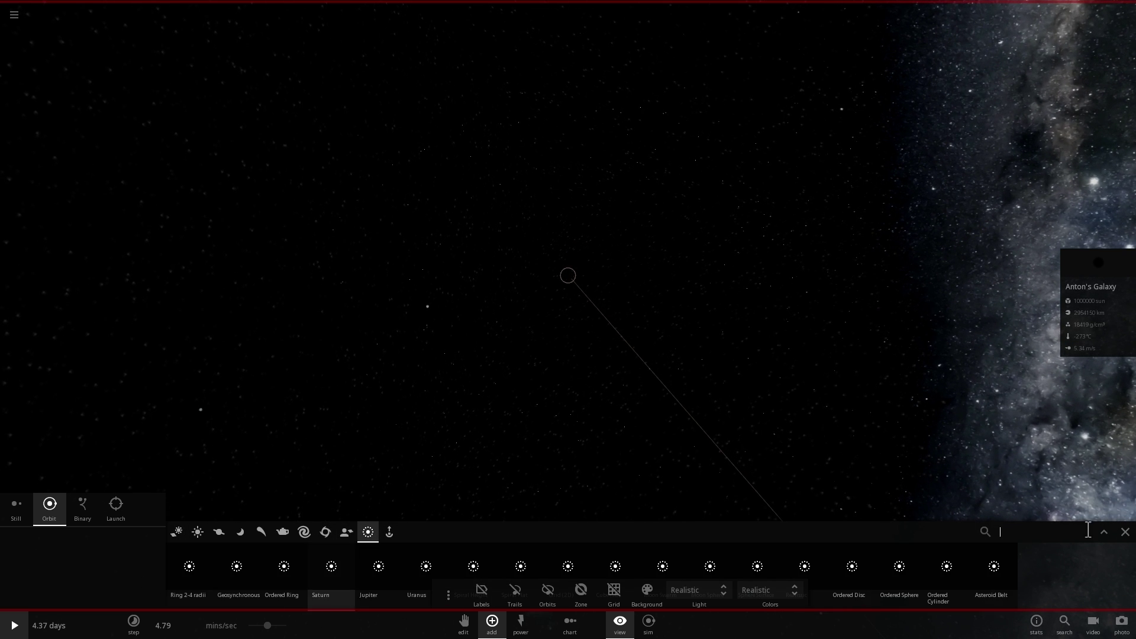
{"action": "left_click_drag", "start_coordinate": [585, 272], "coordinate": [598, 249]}
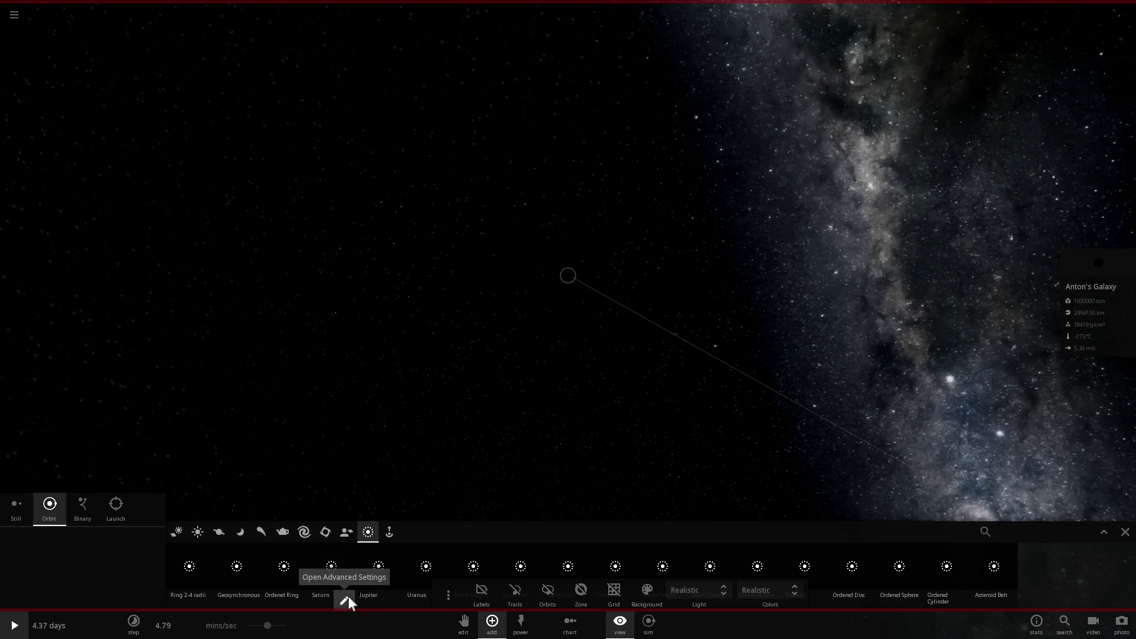
{"action": "left_click", "coordinate": [347, 599]}
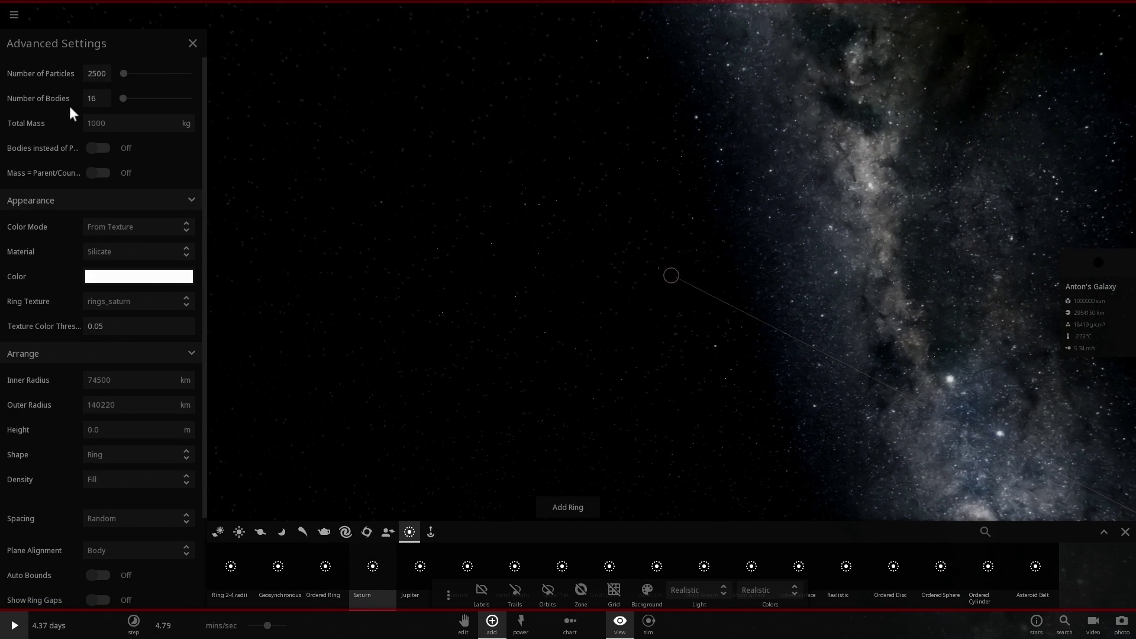
Set the ring's total mass to 100 sun
{"action": "left_click", "coordinate": [190, 123]}
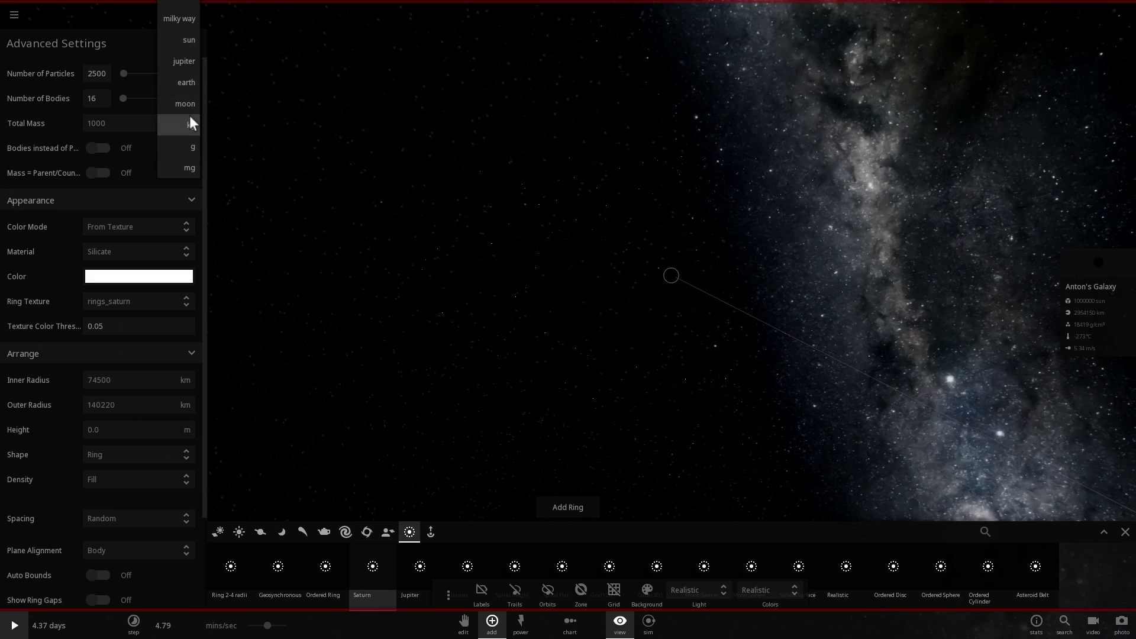
{"action": "left_click", "coordinate": [181, 42]}
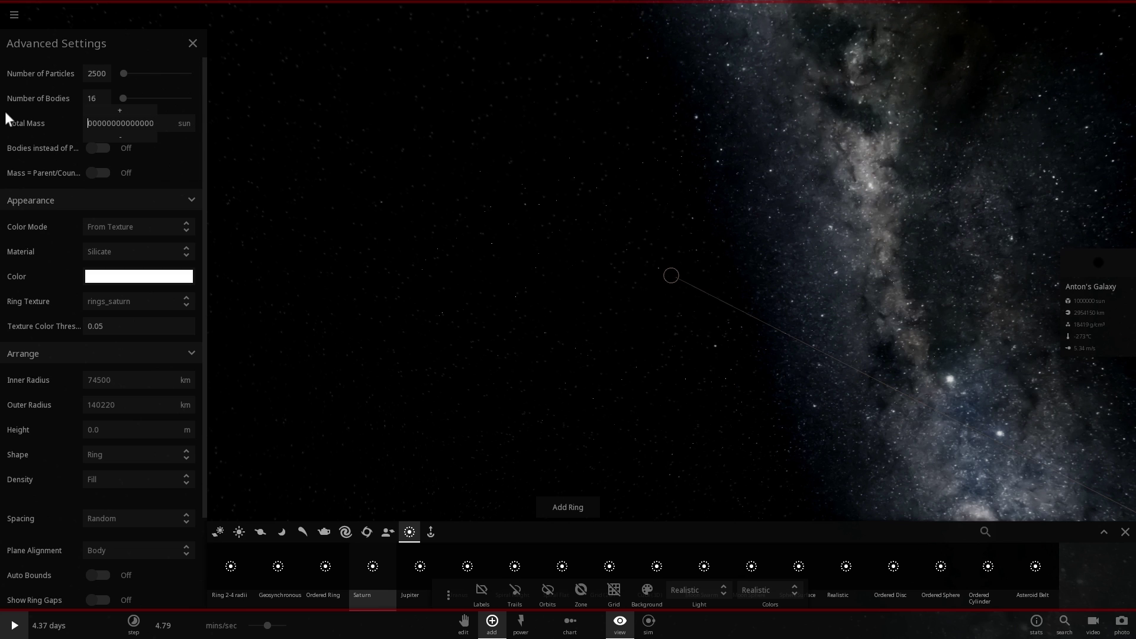
{"action": "key", "text": "Delete"}
{"action": "key", "text": "Delete"}
{"action": "key", "text": "Delete"}
{"action": "key", "text": "Delete"}
{"action": "key", "text": "Delete"}
{"action": "key", "text": "Delete"}
{"action": "key", "text": "Delete"}
{"action": "key", "text": "Delete"}
{"action": "key", "text": "Delete"}
{"action": "key", "text": "Delete"}
{"action": "key", "text": "Delete"}
{"action": "key", "text": "Delete"}
{"action": "key", "text": "Delete"}
{"action": "key", "text": "Delete"}
{"action": "type", "text": "100"}
Set the ring's inner radius to 0.300 AU and its outer radius to 1.20 AU
{"action": "left_click", "coordinate": [185, 381]}
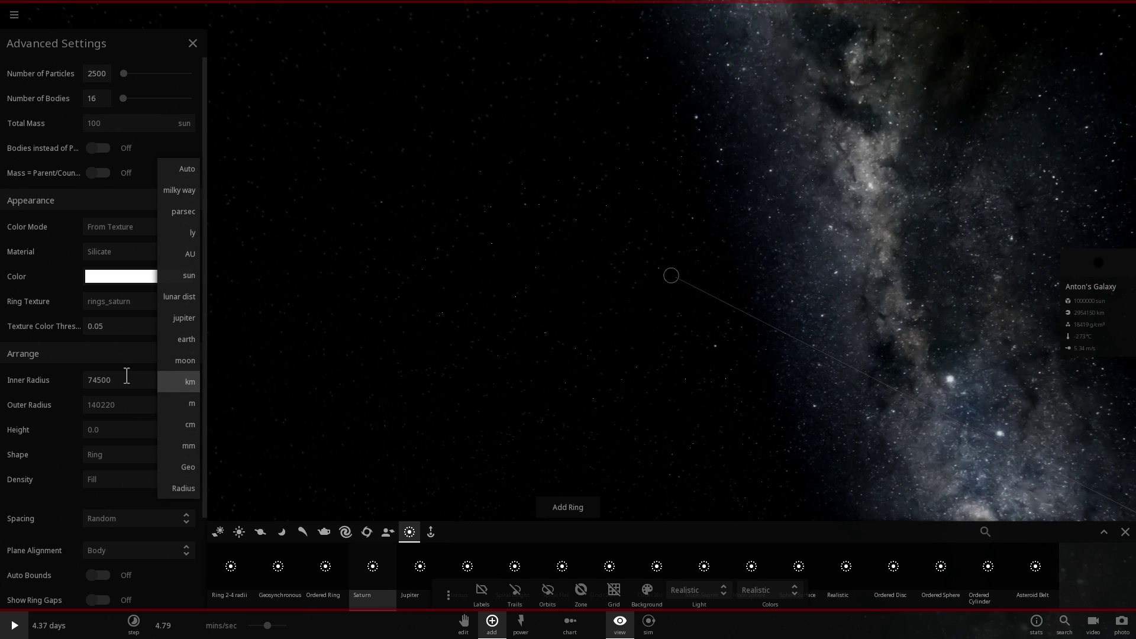
{"action": "left_click", "coordinate": [183, 254]}
{"action": "left_click", "coordinate": [187, 403]}
{"action": "left_click", "coordinate": [189, 279]}
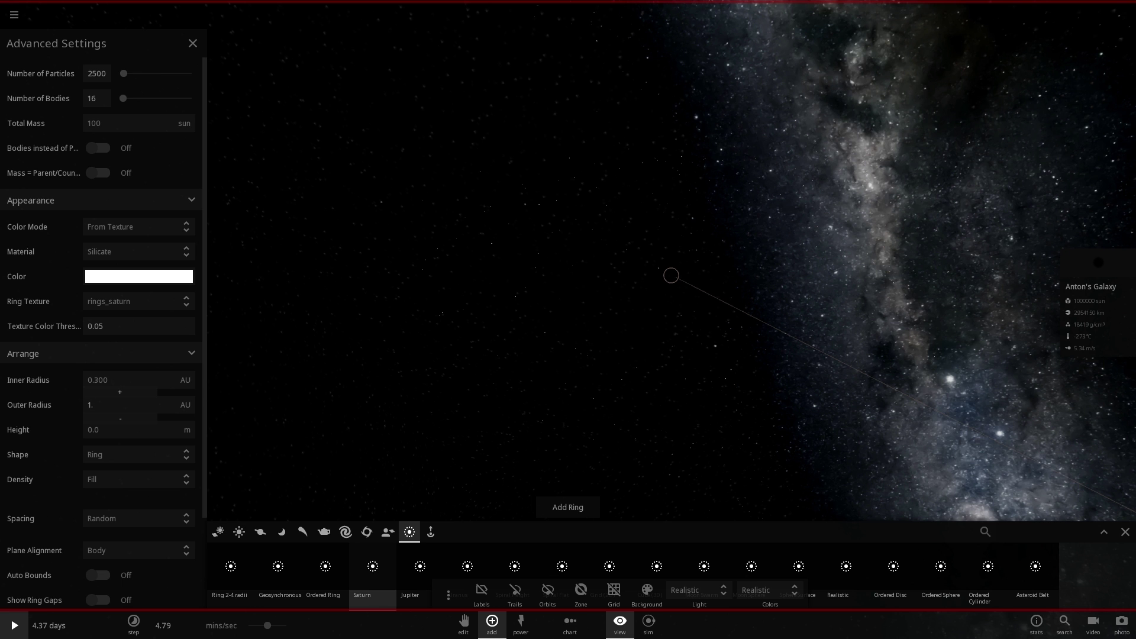
{"action": "left_click_drag", "start_coordinate": [733, 415], "coordinate": [524, 357]}
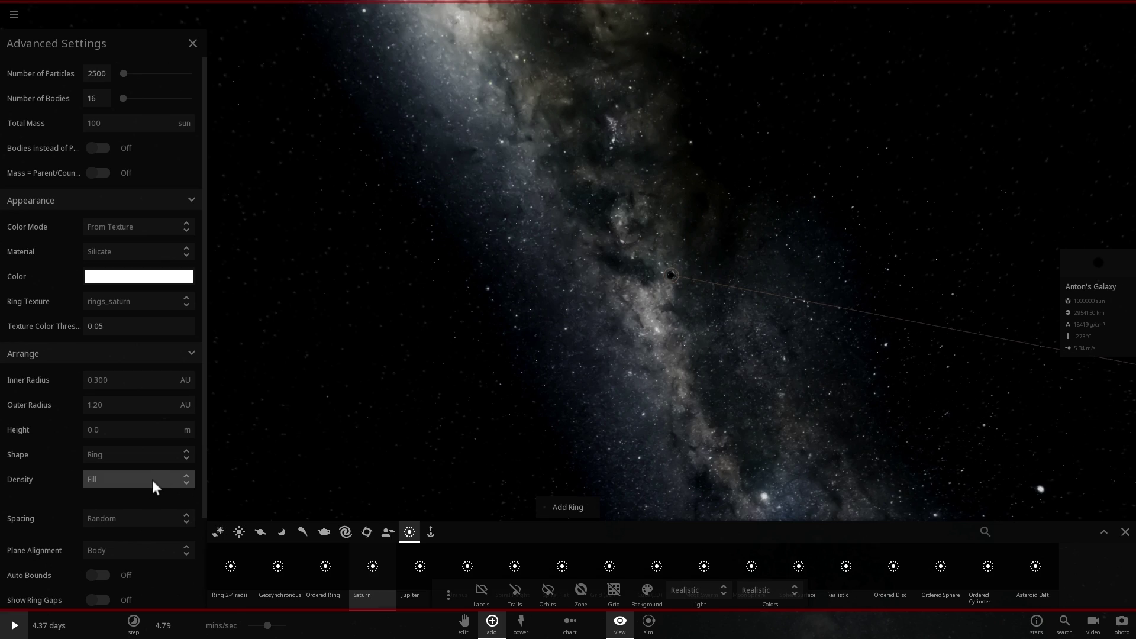
Change the ring's shape to Torus and add it around the black hole
{"action": "left_click", "coordinate": [151, 480]}
{"action": "left_click", "coordinate": [136, 454]}
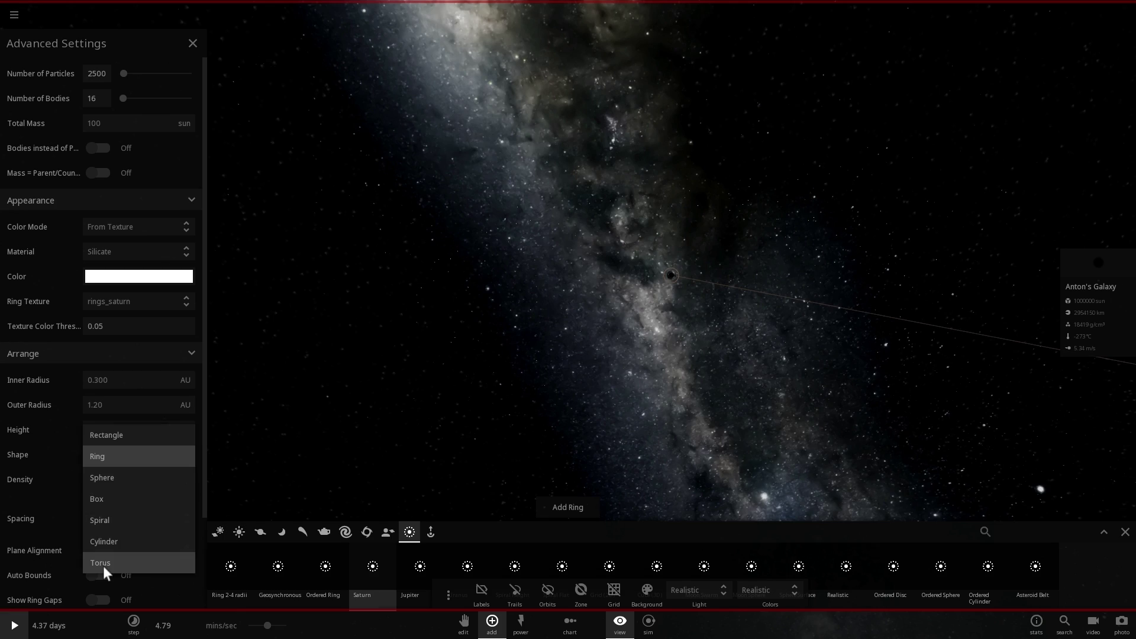
{"action": "left_click", "coordinate": [103, 566]}
{"action": "left_click", "coordinate": [565, 504]}
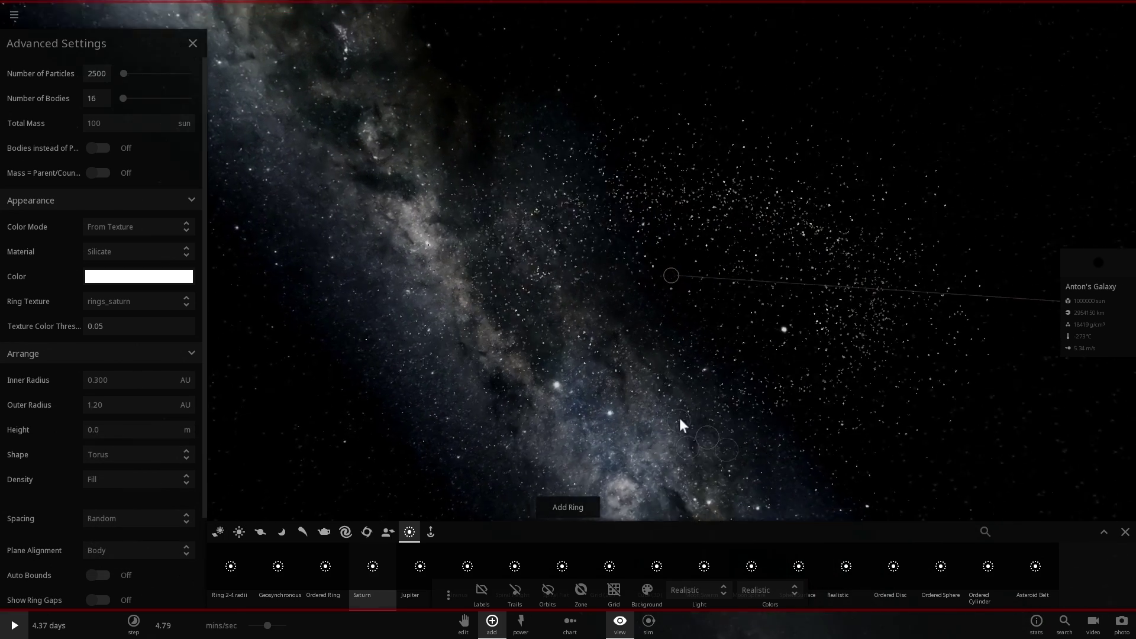
Change the shape to Ring, add a further particle ring around the black hole and close the advanced settings
{"action": "left_click", "coordinate": [132, 456]}
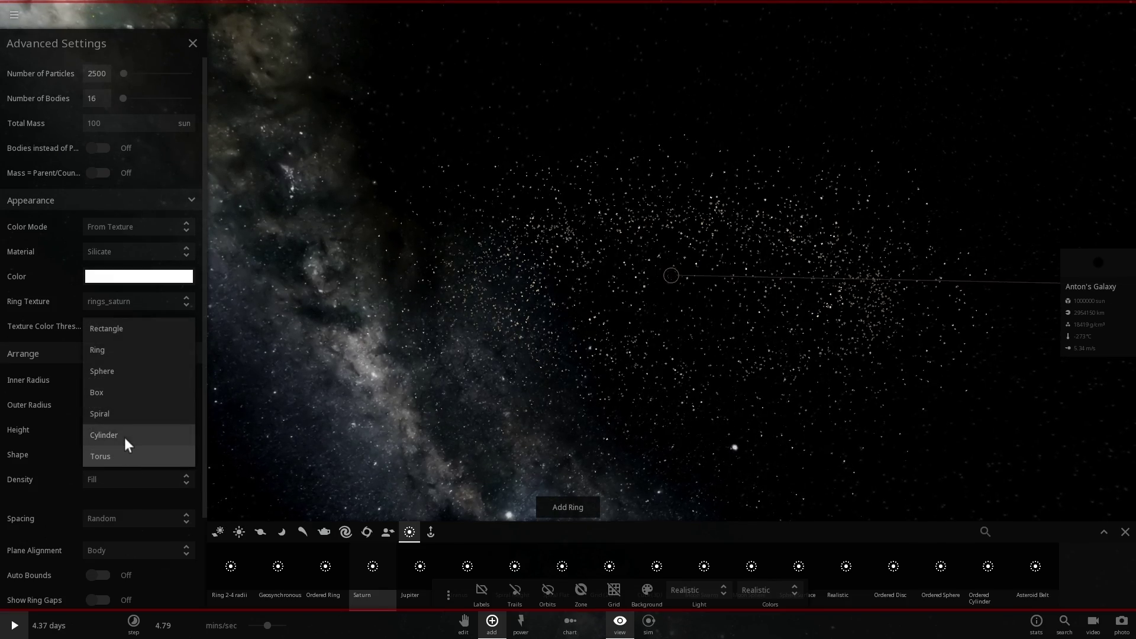
{"action": "left_click", "coordinate": [126, 352]}
{"action": "left_click_drag", "start_coordinate": [627, 435], "coordinate": [236, 124]}
{"action": "left_click", "coordinate": [199, 44]}
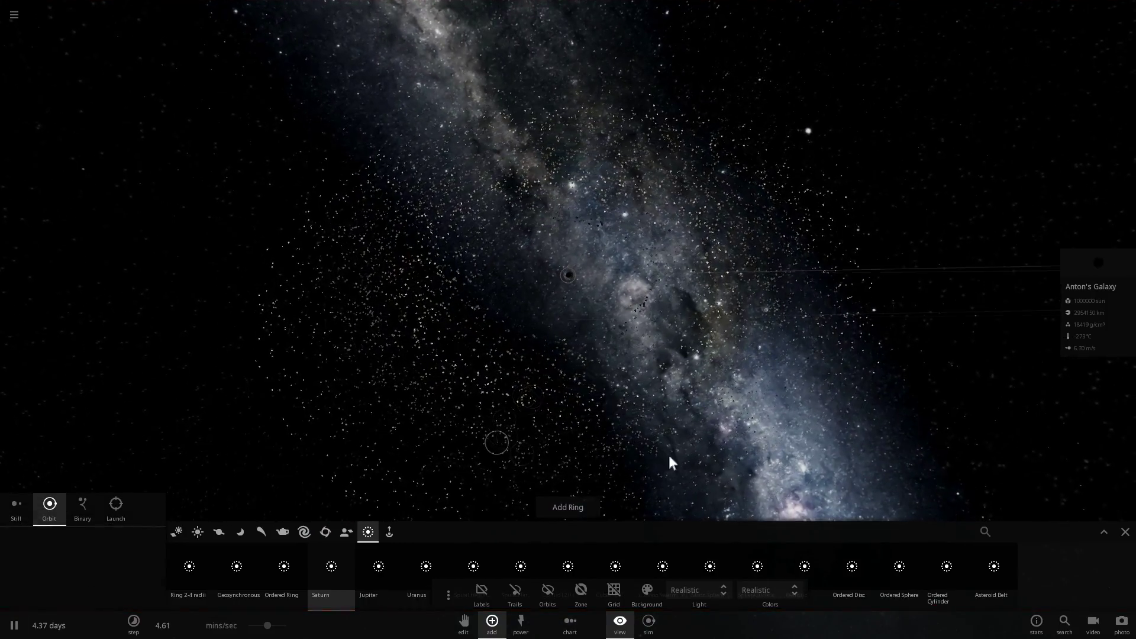
Close the object library, deselect the black hole and run the simulation at about 7 mins/sec
{"action": "left_click", "coordinate": [1125, 532]}
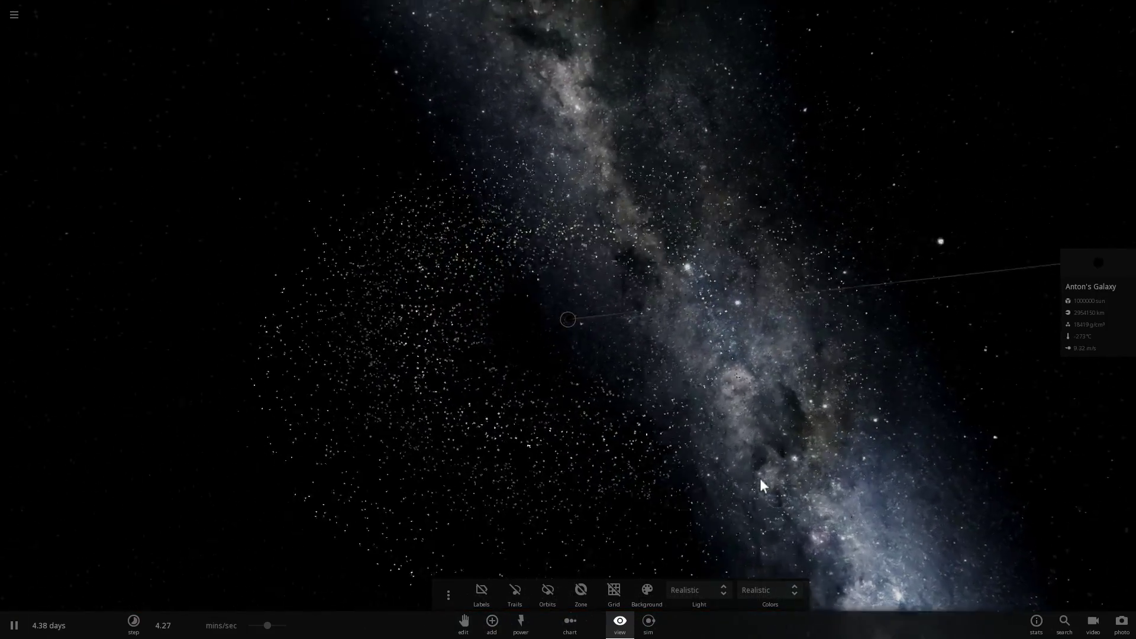
{"action": "key", "text": "space"}
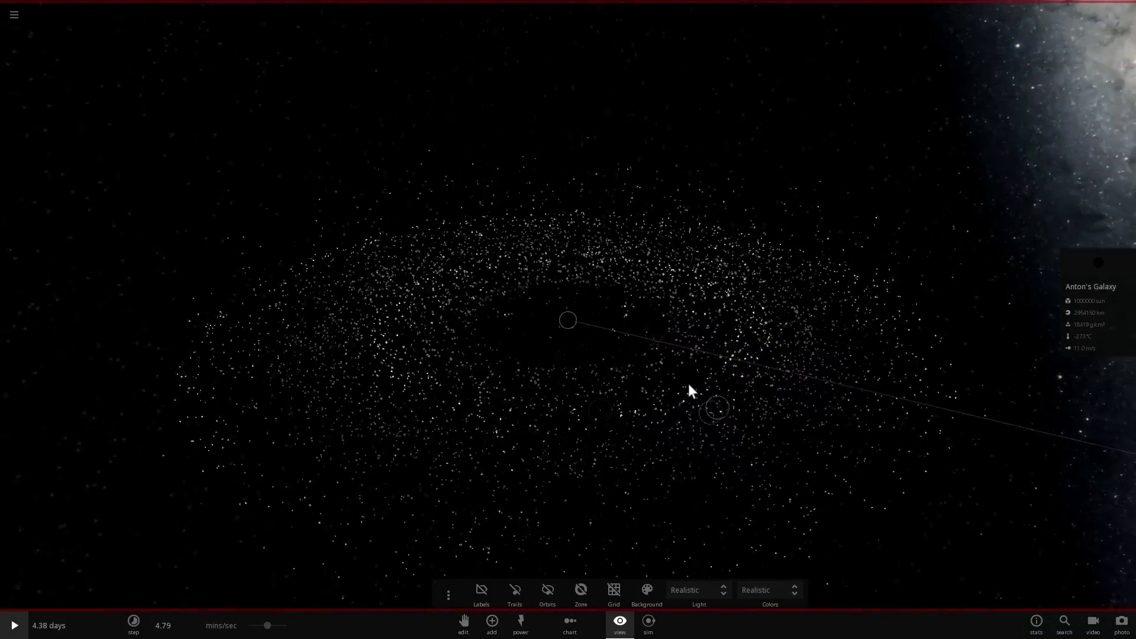
{"action": "key", "text": "space"}
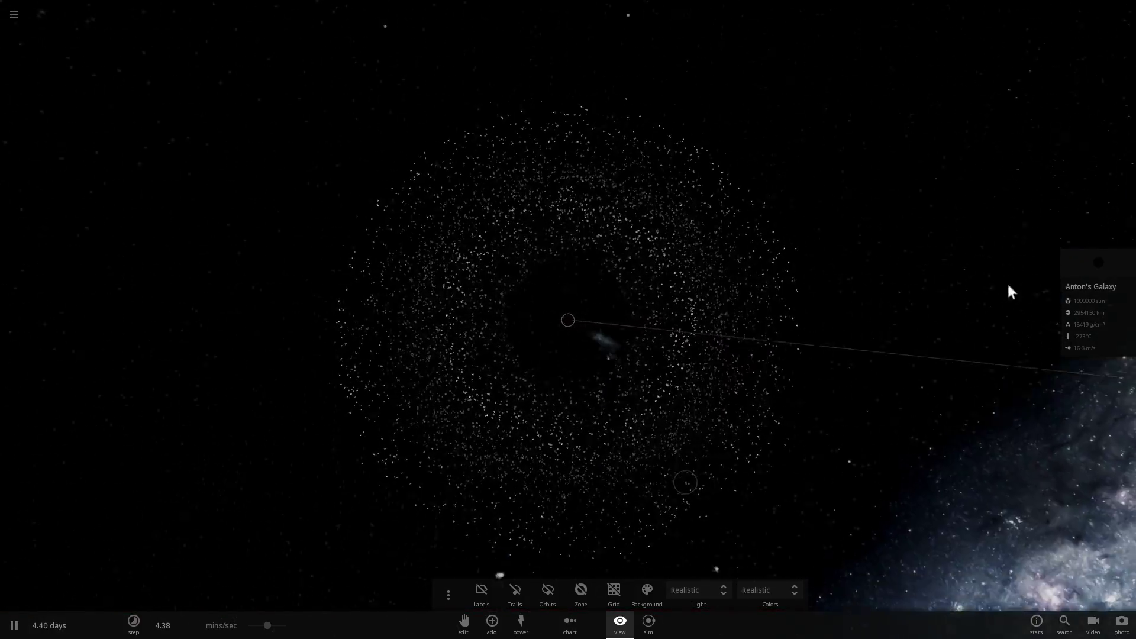
{"action": "left_click", "coordinate": [896, 300]}
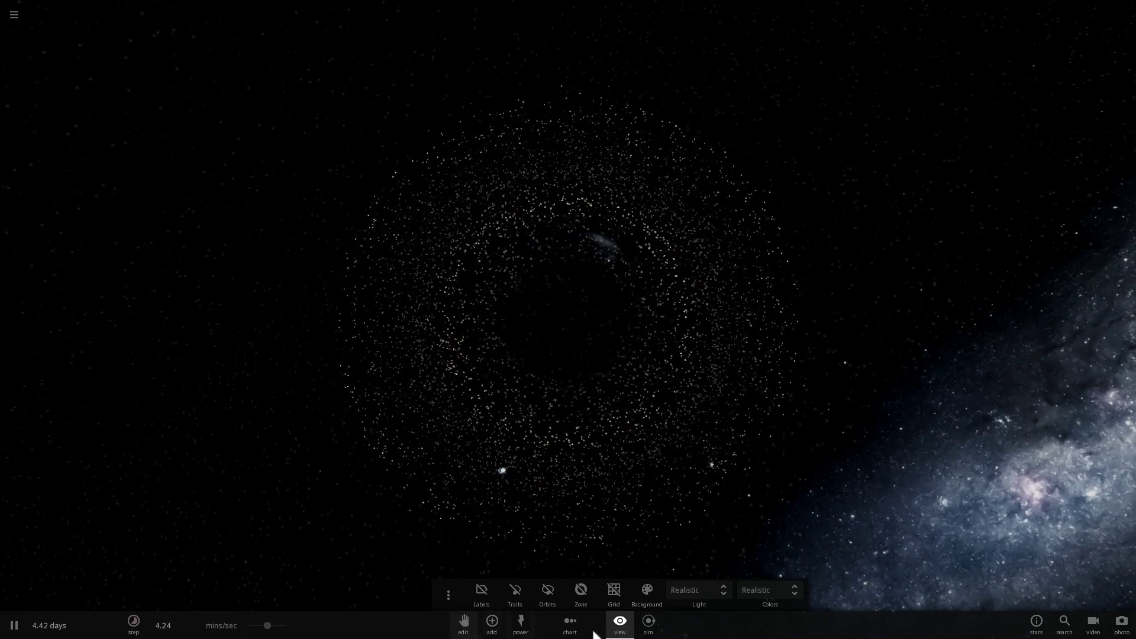
{"action": "left_click", "coordinate": [620, 623]}
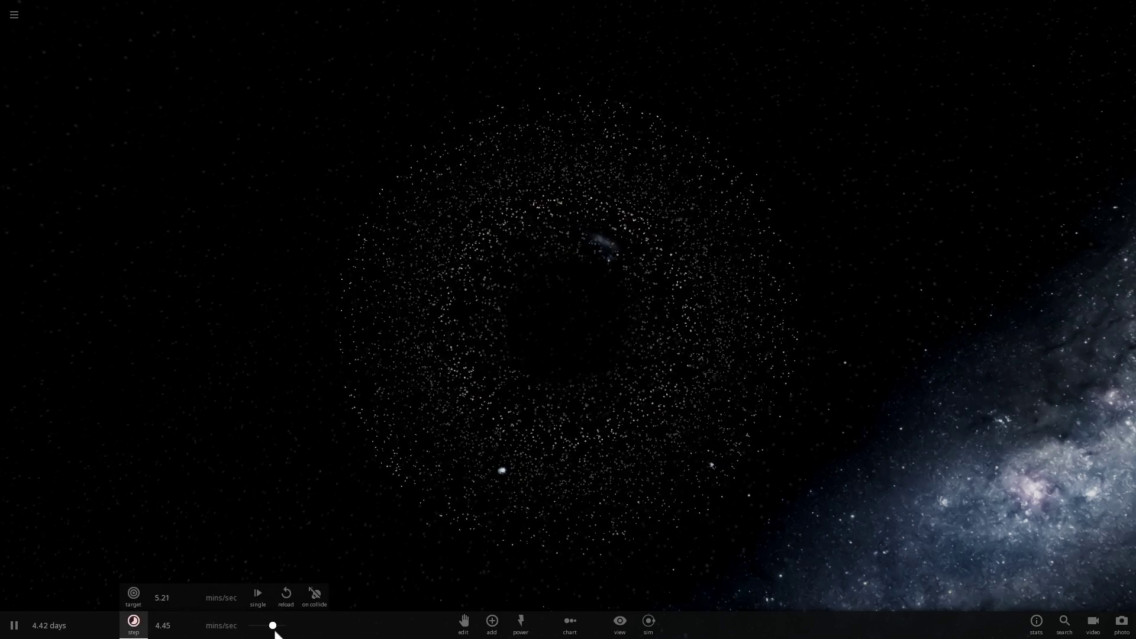
{"action": "left_click_drag", "start_coordinate": [351, 503], "coordinate": [1002, 305]}
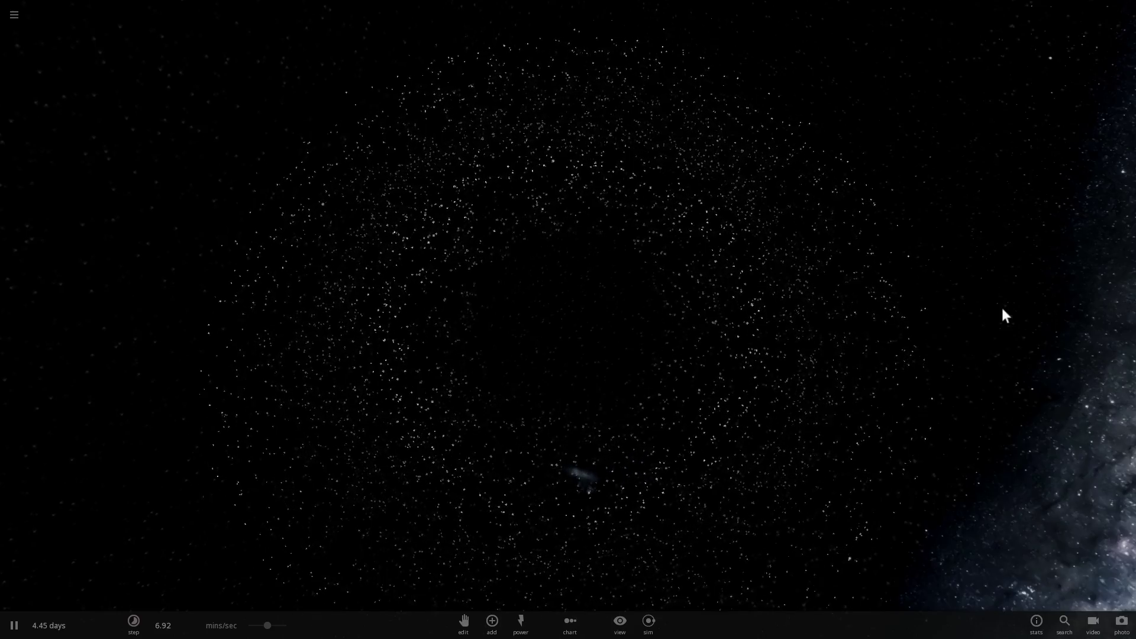
Examine the moving particles around the black hole from an oblique angle and nearly edge-on
{"action": "mouse_move", "coordinate": [735, 304]}
{"action": "left_mouse_down"}
{"action": "mouse_move", "coordinate": [787, 300]}
{"action": "mouse_move", "coordinate": [832, 223]}
{"action": "mouse_move", "coordinate": [833, 244]}
{"action": "mouse_move", "coordinate": [892, 180]}
{"action": "mouse_move", "coordinate": [932, 158]}
{"action": "mouse_move", "coordinate": [890, 213]}
{"action": "mouse_move", "coordinate": [679, 293]}
{"action": "mouse_move", "coordinate": [751, 327]}
{"action": "mouse_move", "coordinate": [746, 353]}
{"action": "mouse_move", "coordinate": [678, 416]}
{"action": "mouse_move", "coordinate": [708, 395]}
{"action": "left_mouse_up"}
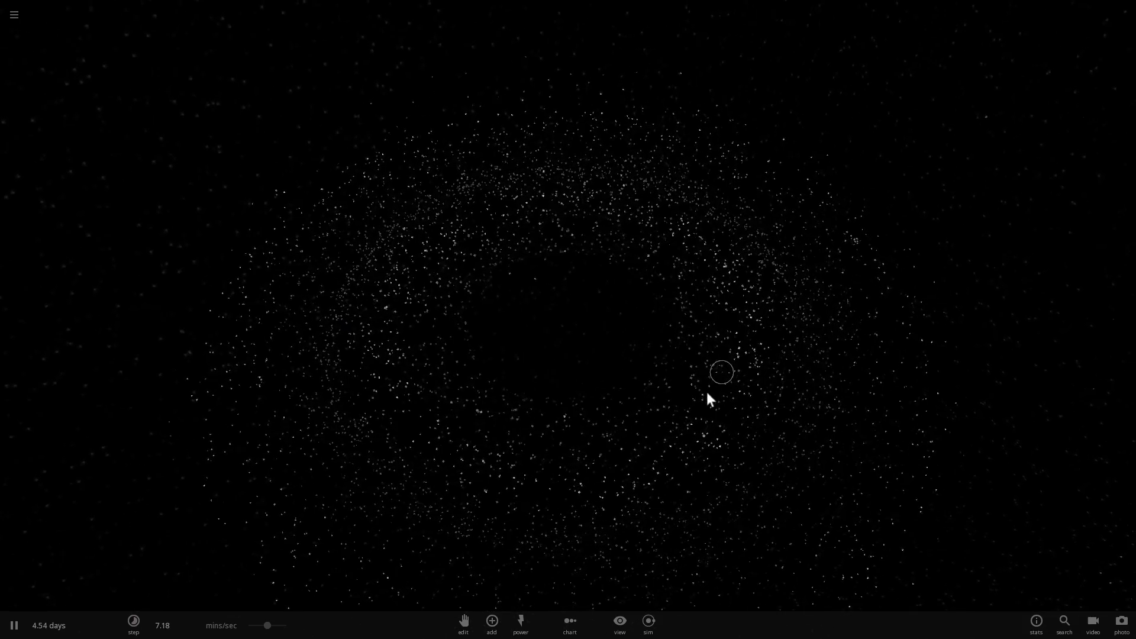
{"action": "left_click", "coordinate": [472, 303]}
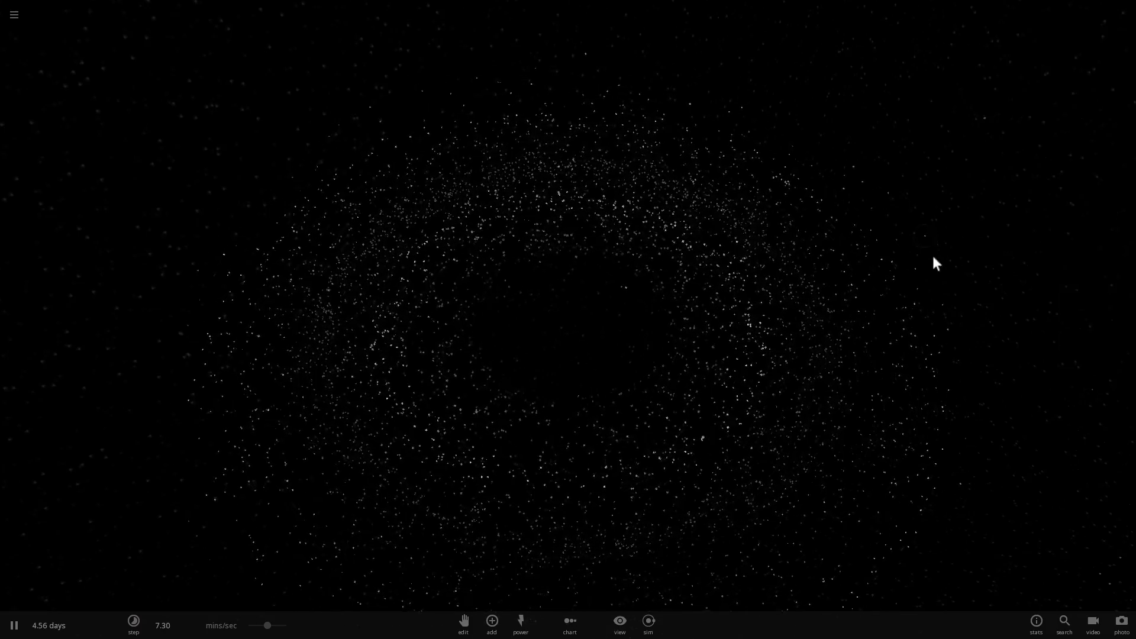
{"action": "left_click_drag", "start_coordinate": [989, 236], "coordinate": [787, 320]}
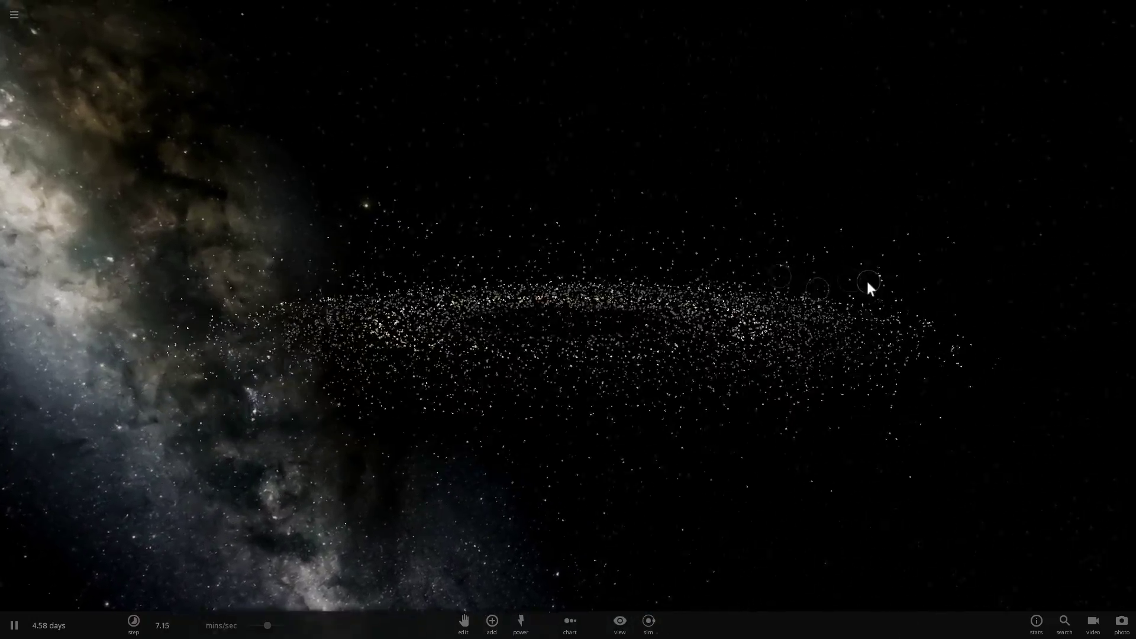
Set the simulation speed to about 10.2 mins/sec and view the particle disc face-on and up close
{"action": "left_click_drag", "start_coordinate": [886, 285], "coordinate": [915, 354]}
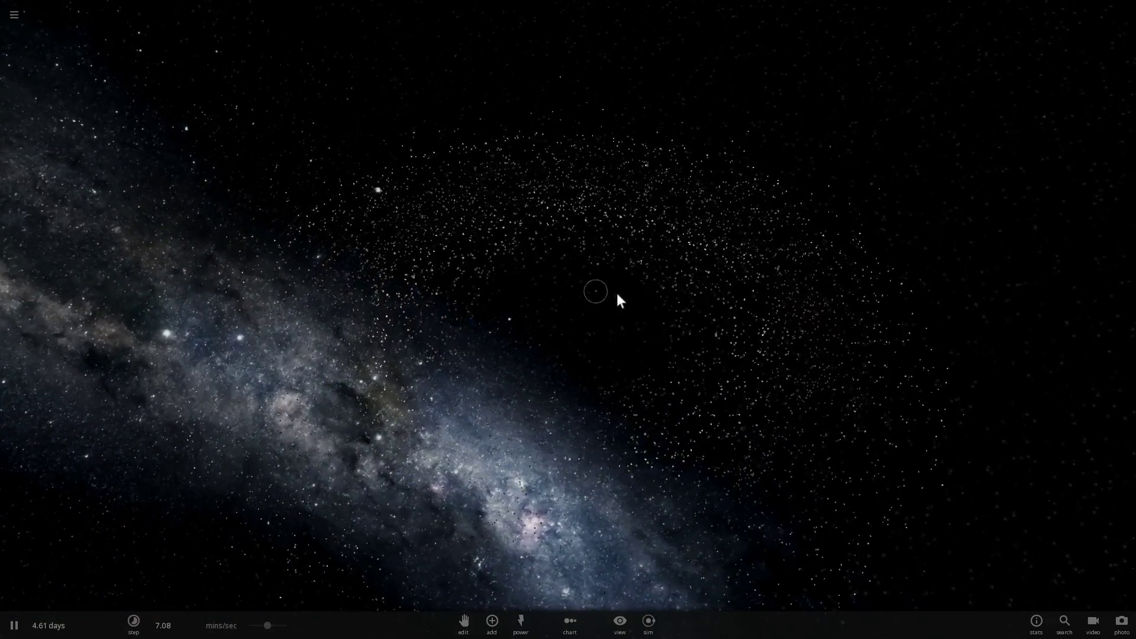
{"action": "left_click_drag", "start_coordinate": [617, 295], "coordinate": [483, 500]}
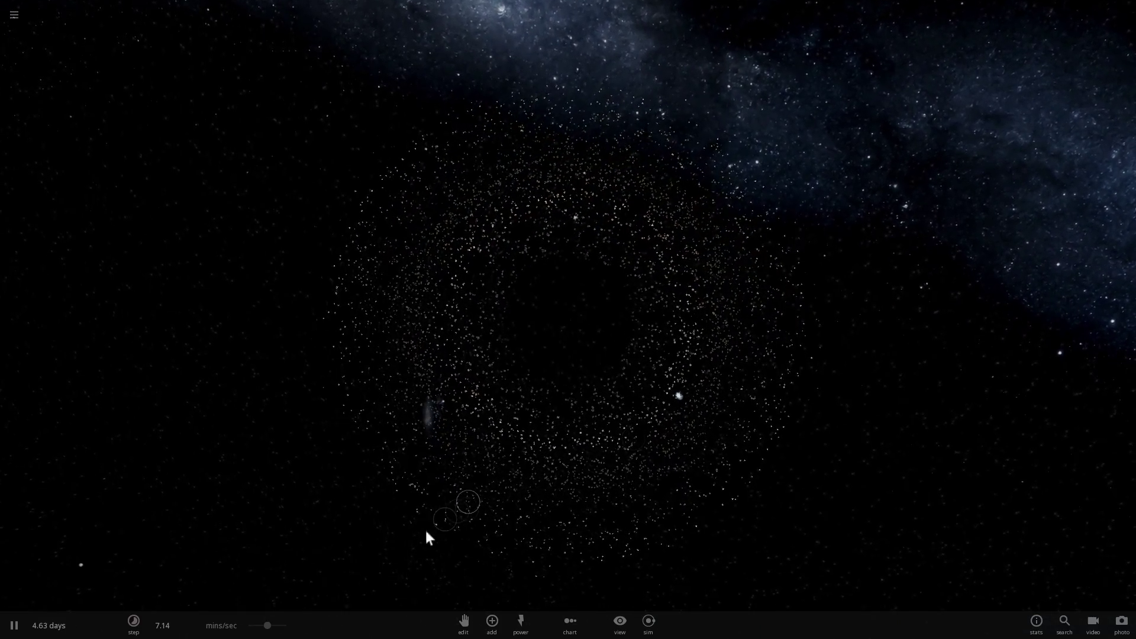
{"action": "mouse_move", "coordinate": [271, 633]}
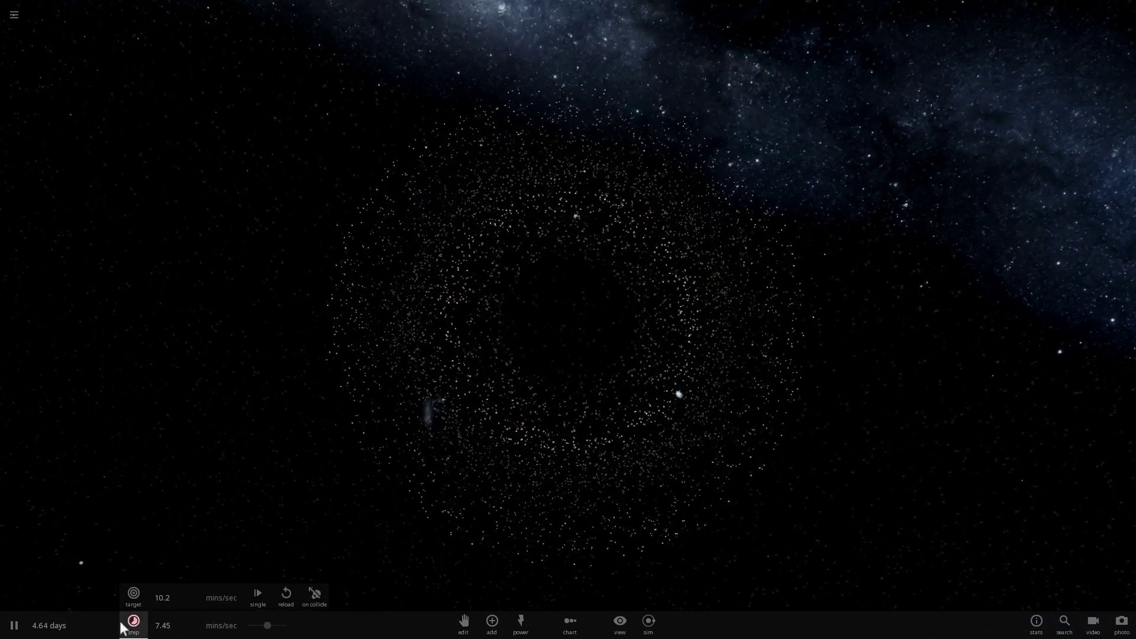
{"action": "left_click_drag", "start_coordinate": [236, 533], "coordinate": [254, 511]}
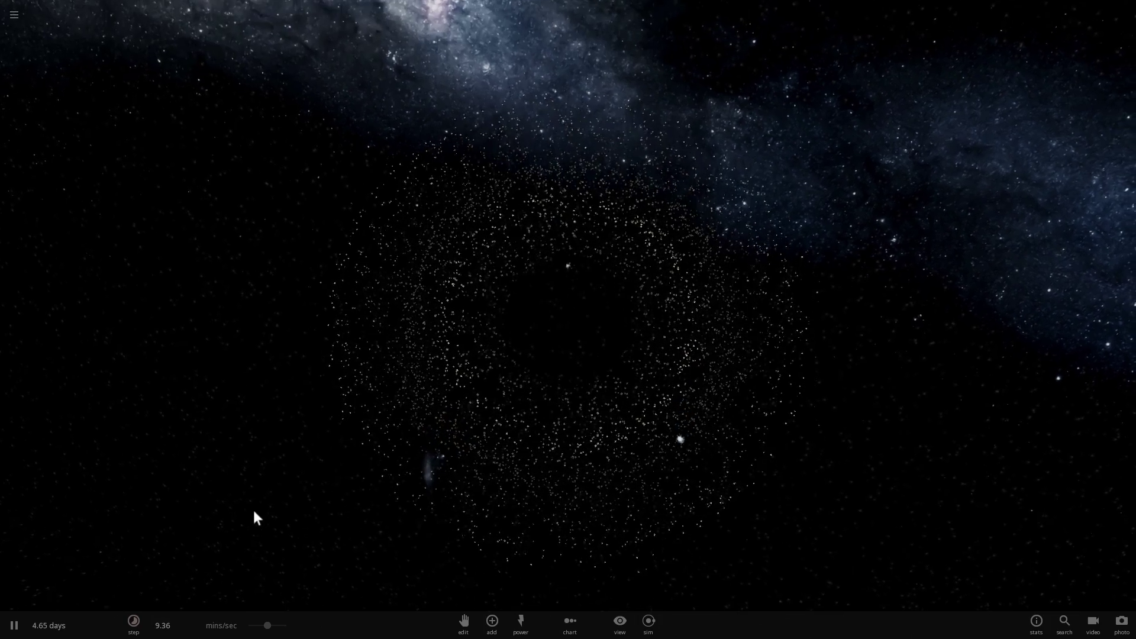
{"action": "scroll", "coordinate": [257, 495], "scroll_direction": "up", "scroll_amount": 3}
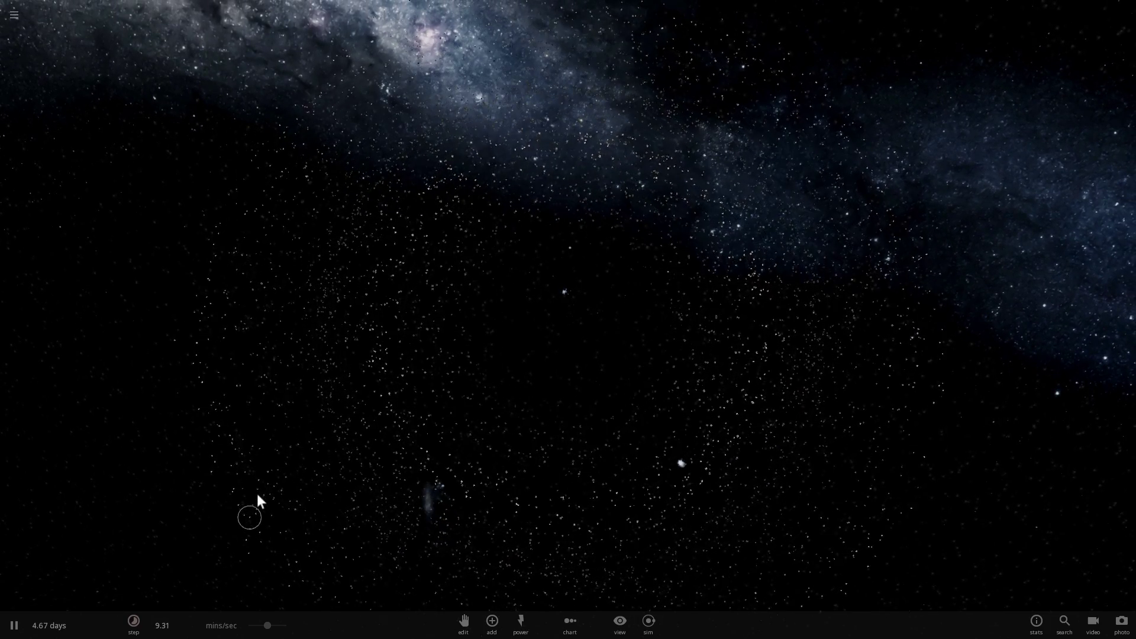
{"action": "left_click_drag", "start_coordinate": [257, 493], "coordinate": [261, 411]}
{"action": "scroll", "coordinate": [261, 410], "scroll_direction": "down", "scroll_amount": 5}
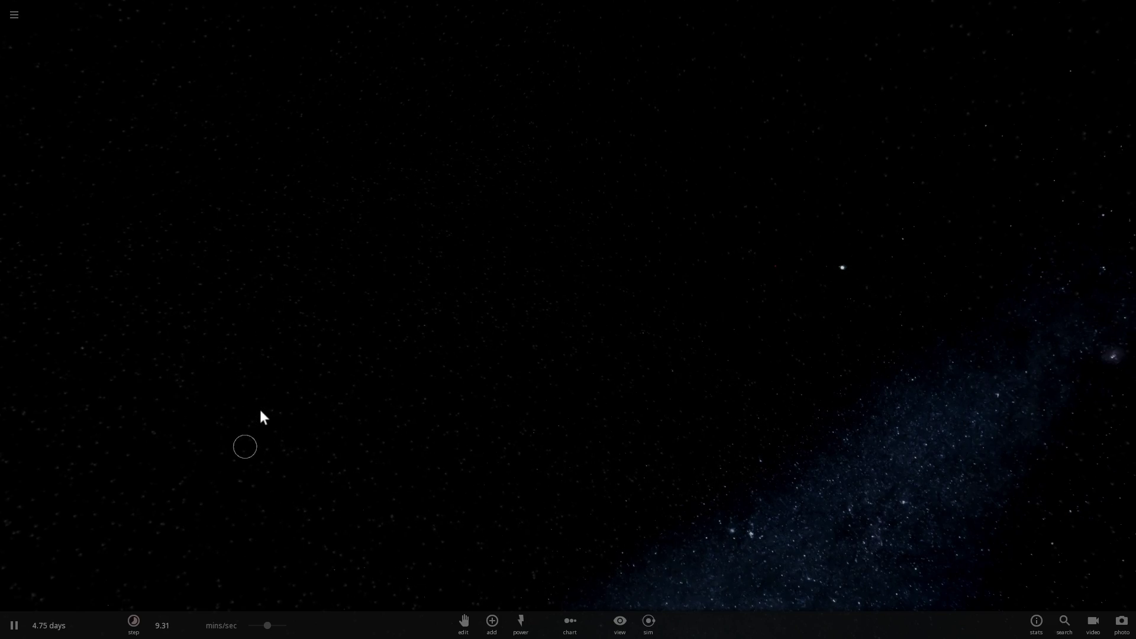
Pause the simulation, rename one 2M1207 Nova Remnant with a first name followed by "baby star", and resume the run
{"action": "key", "text": "space"}
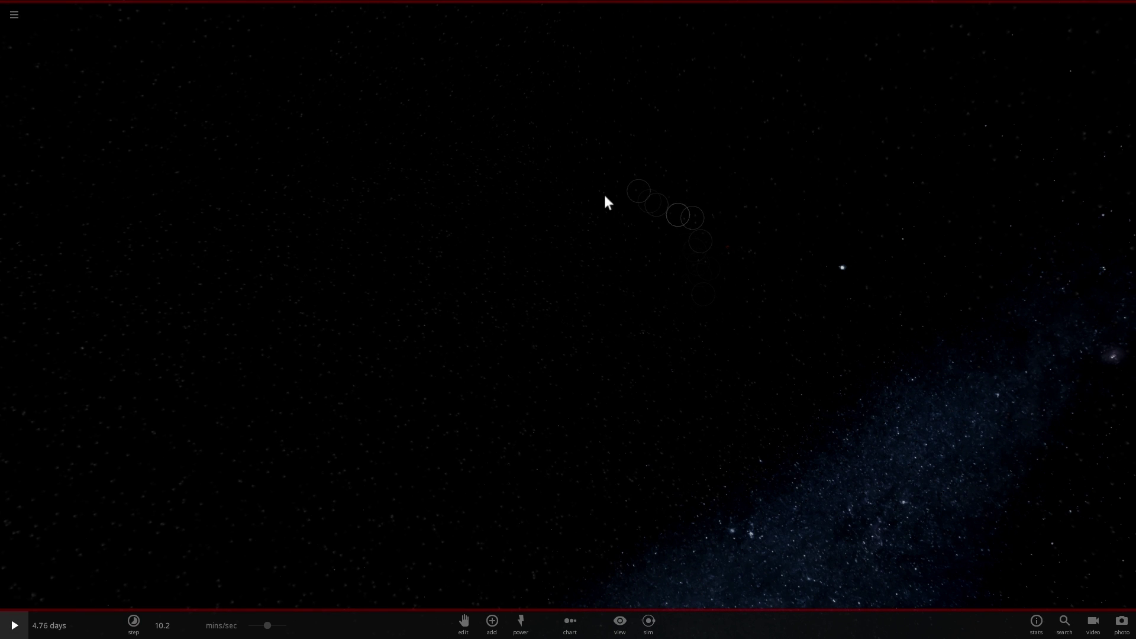
{"action": "left_click", "coordinate": [727, 248]}
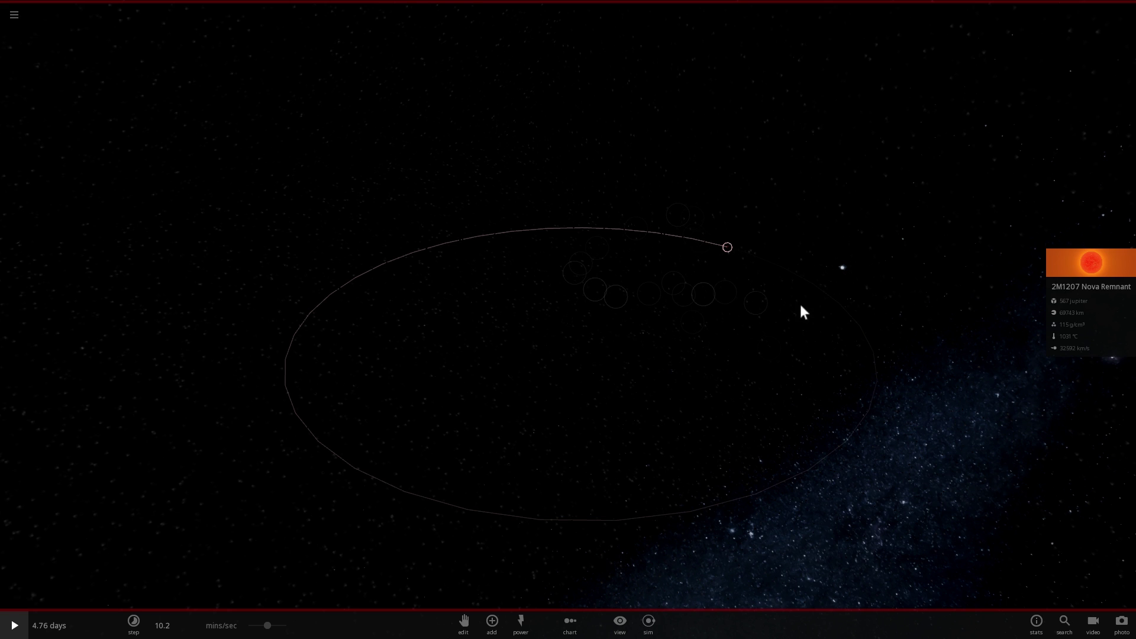
{"action": "left_click", "coordinate": [833, 212]}
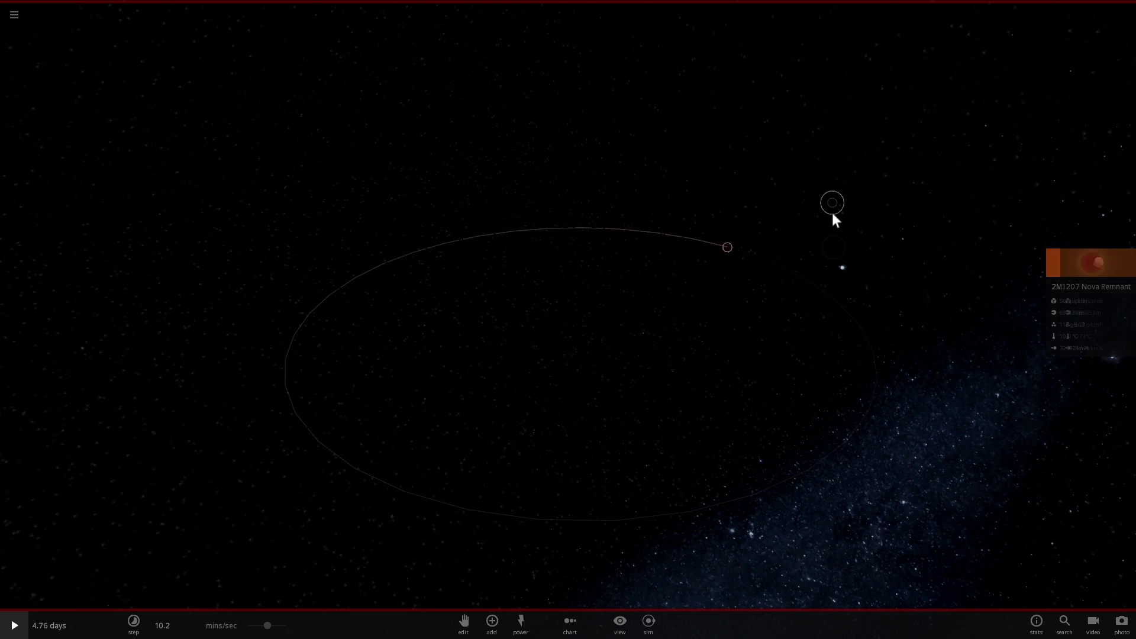
{"action": "left_click", "coordinate": [734, 249]}
{"action": "left_click", "coordinate": [1075, 263]}
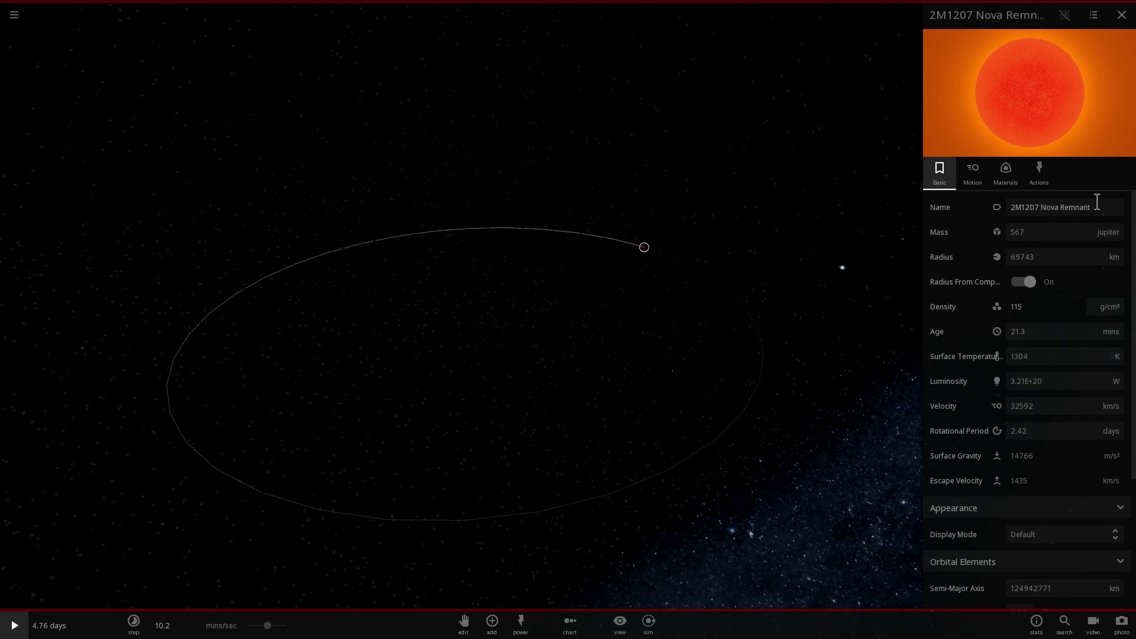
{"action": "left_click_drag", "start_coordinate": [1095, 207], "coordinate": [830, 226]}
{"action": "left_click", "coordinate": [830, 226]}
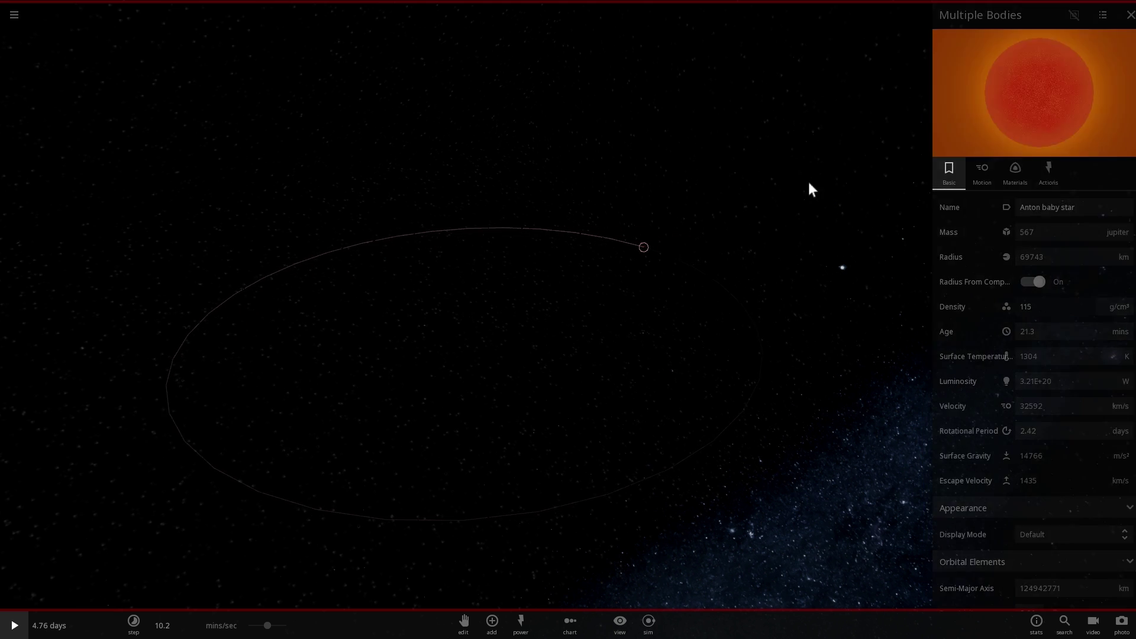
{"action": "key", "text": "space"}
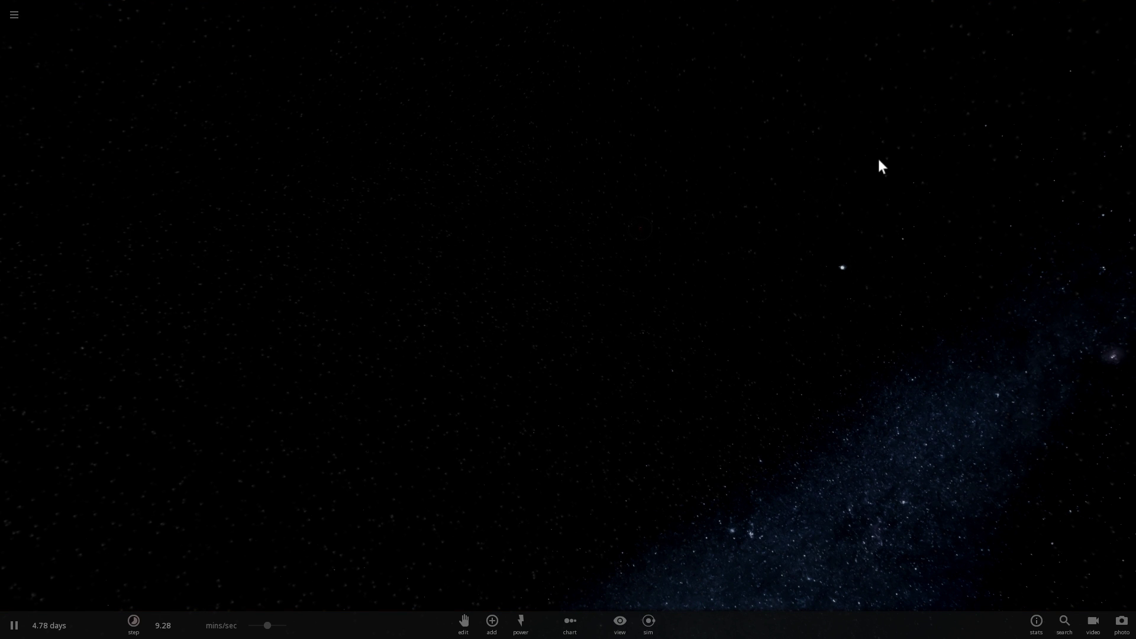
Raise the simulation speed to about 48.7 mins/sec while following the glowing red remnants around the black hole
{"action": "left_click_drag", "start_coordinate": [878, 156], "coordinate": [853, 190]}
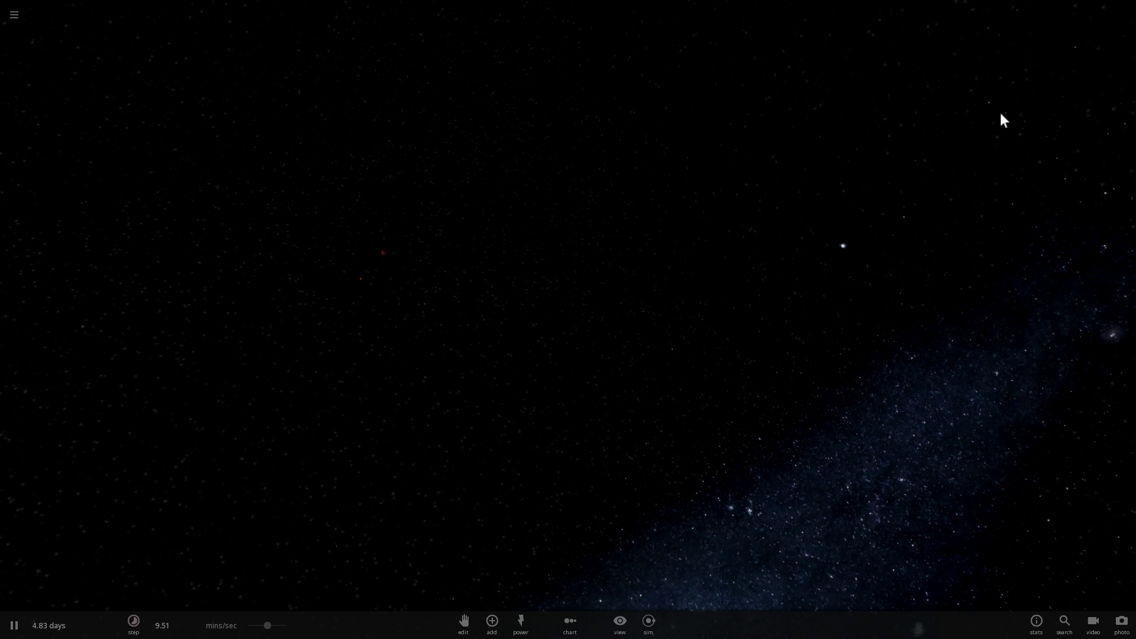
{"action": "left_click_drag", "start_coordinate": [979, 122], "coordinate": [979, 165]}
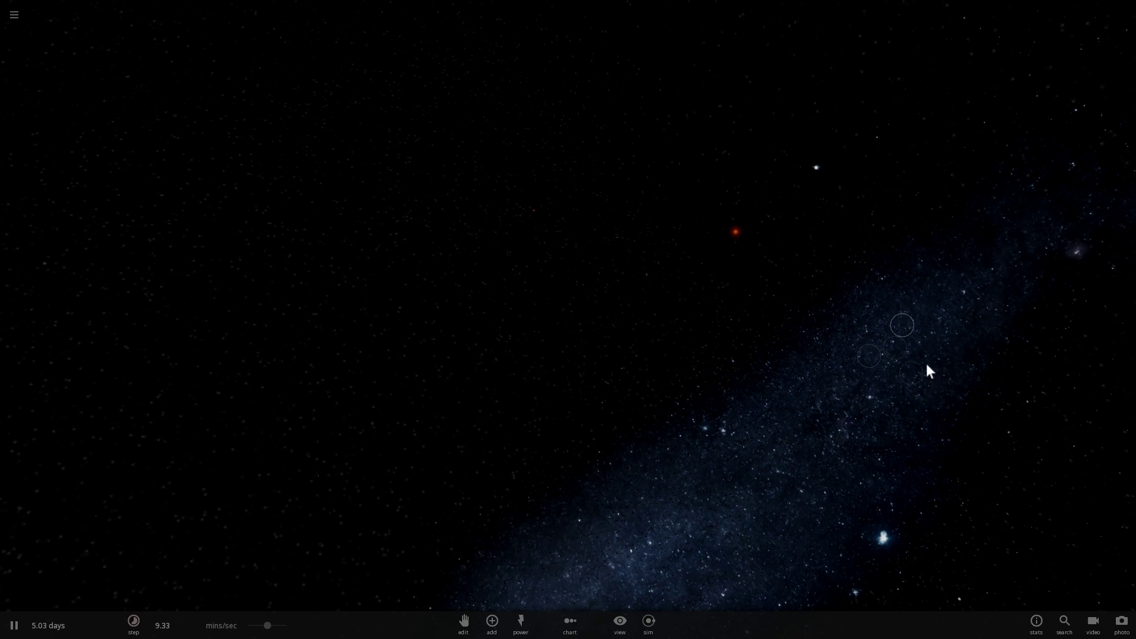
{"action": "left_click_drag", "start_coordinate": [927, 364], "coordinate": [956, 402]}
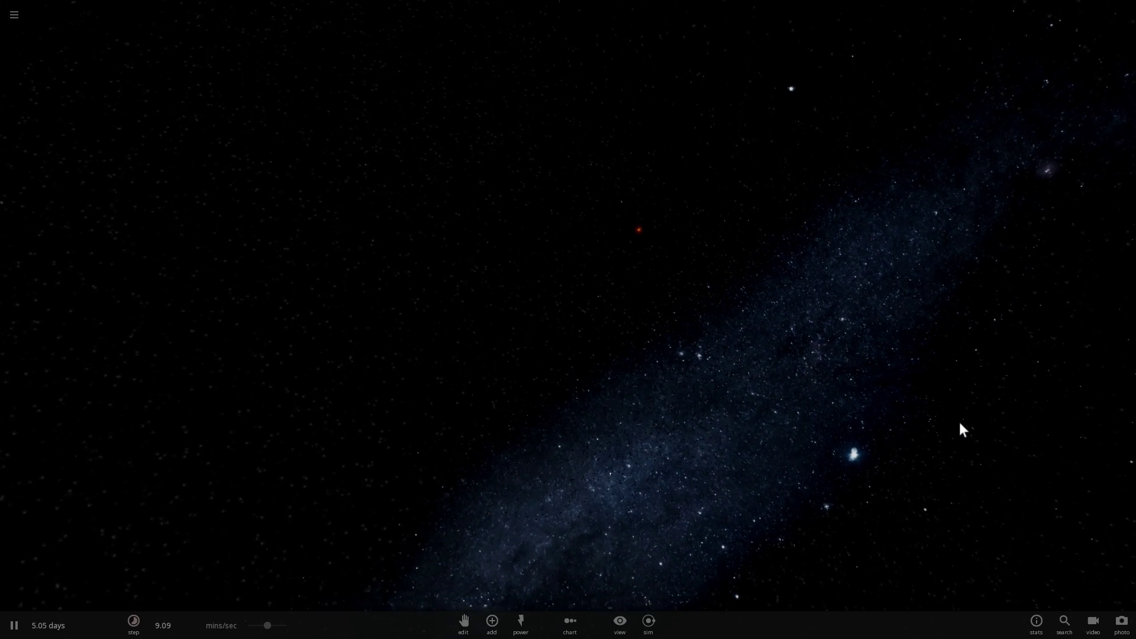
{"action": "left_click_drag", "start_coordinate": [266, 629], "coordinate": [275, 631]}
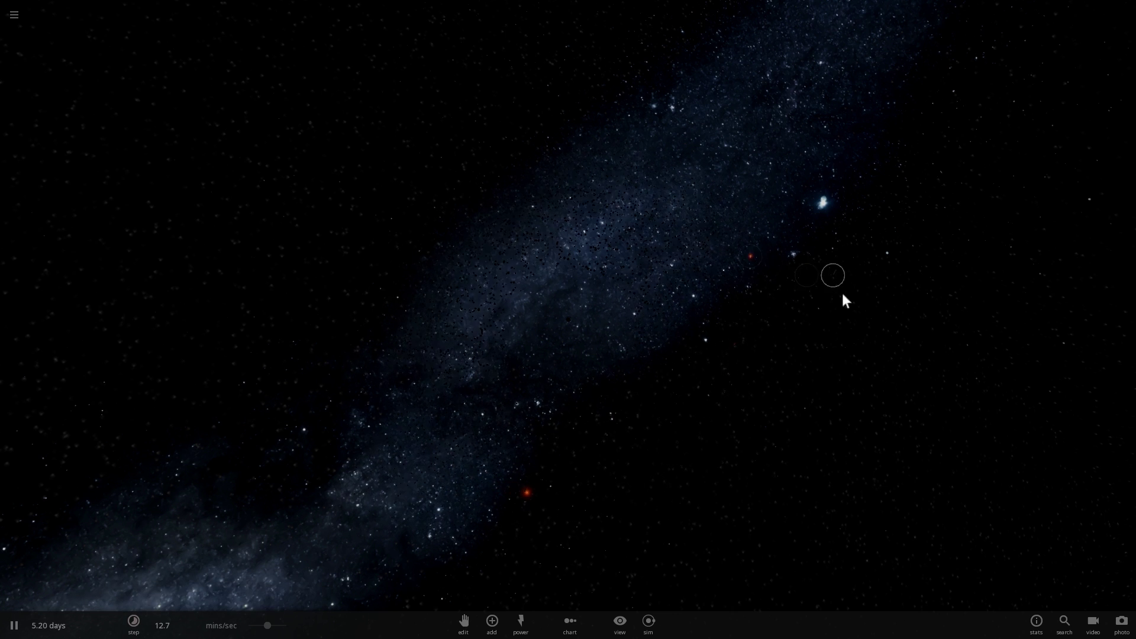
{"action": "left_click_drag", "start_coordinate": [267, 621], "coordinate": [278, 622]}
{"action": "left_click_drag", "start_coordinate": [266, 626], "coordinate": [278, 626]}
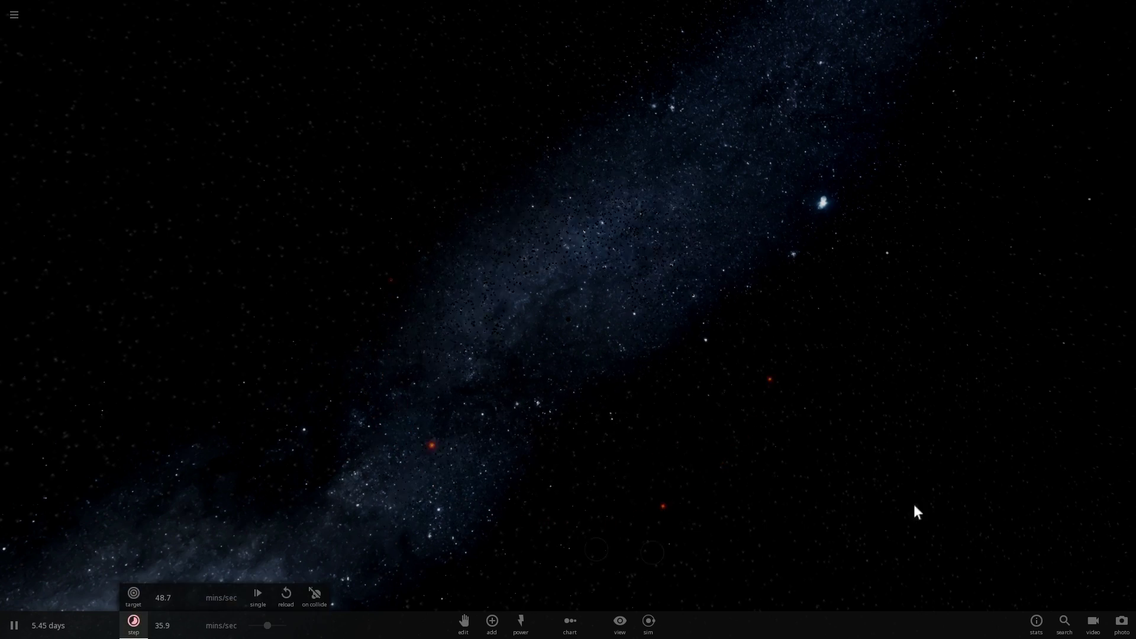
Check the orbit and basic properties of one of the red nova remnants, and deselect it
{"action": "left_click_drag", "start_coordinate": [1086, 395], "coordinate": [1057, 310]}
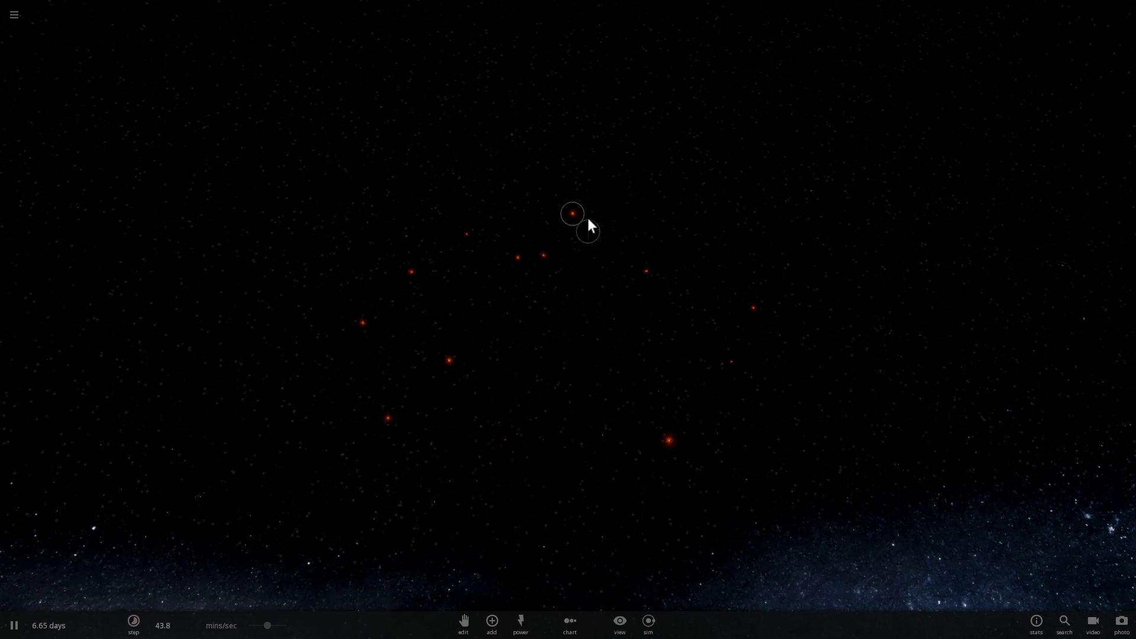
{"action": "left_click", "coordinate": [418, 255]}
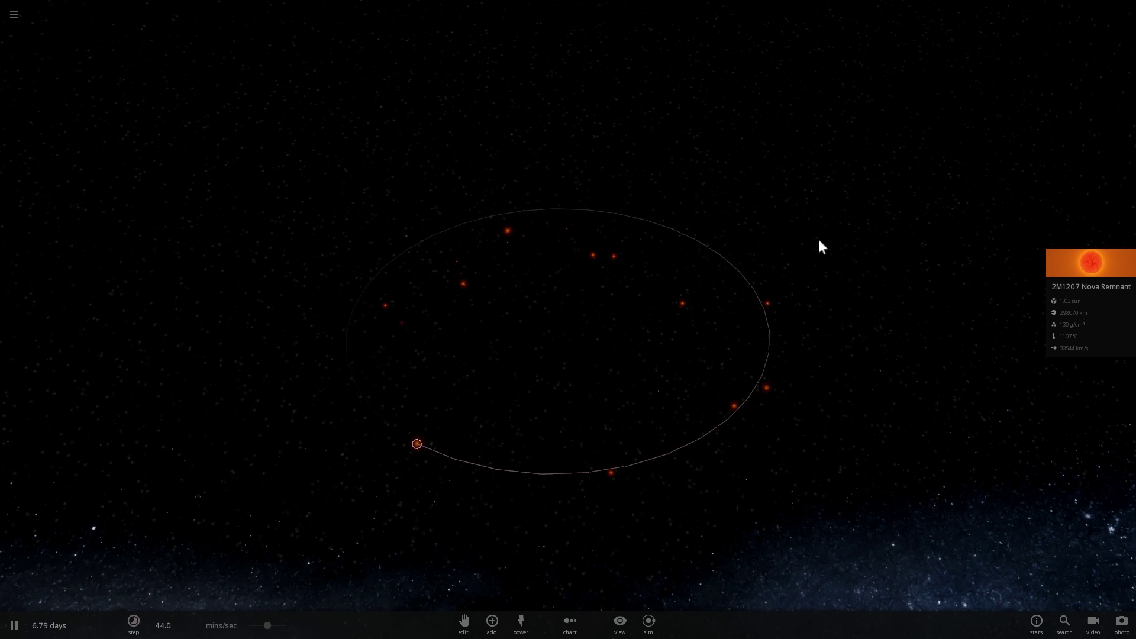
{"action": "left_click", "coordinate": [927, 197]}
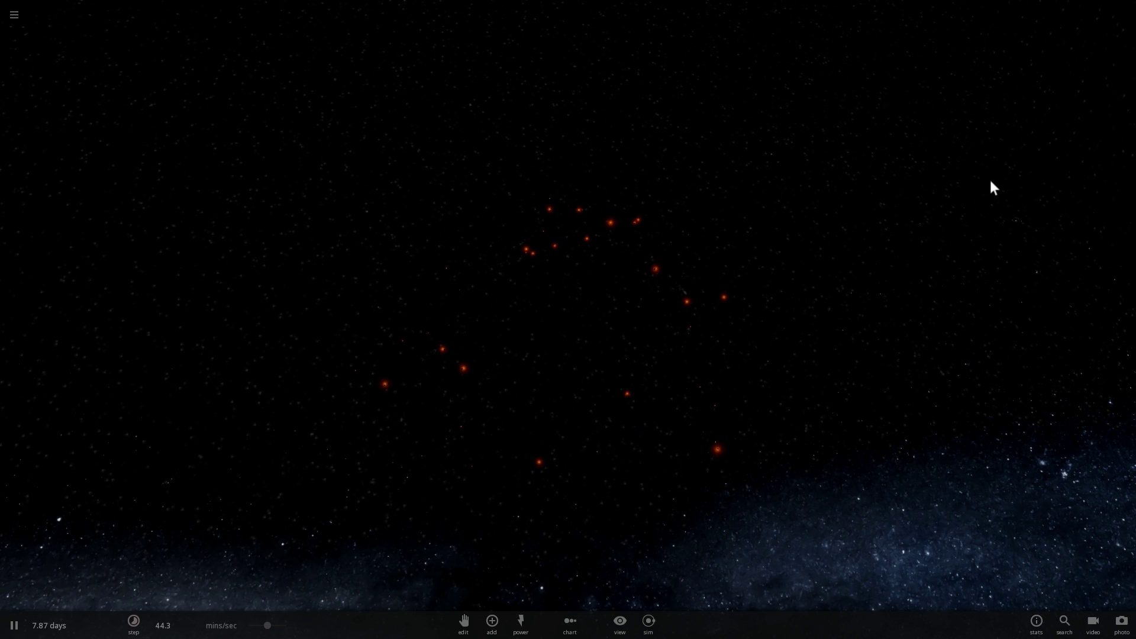
Pause the simulation, inspect the orbit of the bright elongated remnant, resume the run and clear the selection
{"action": "left_click_drag", "start_coordinate": [991, 181], "coordinate": [1003, 217]}
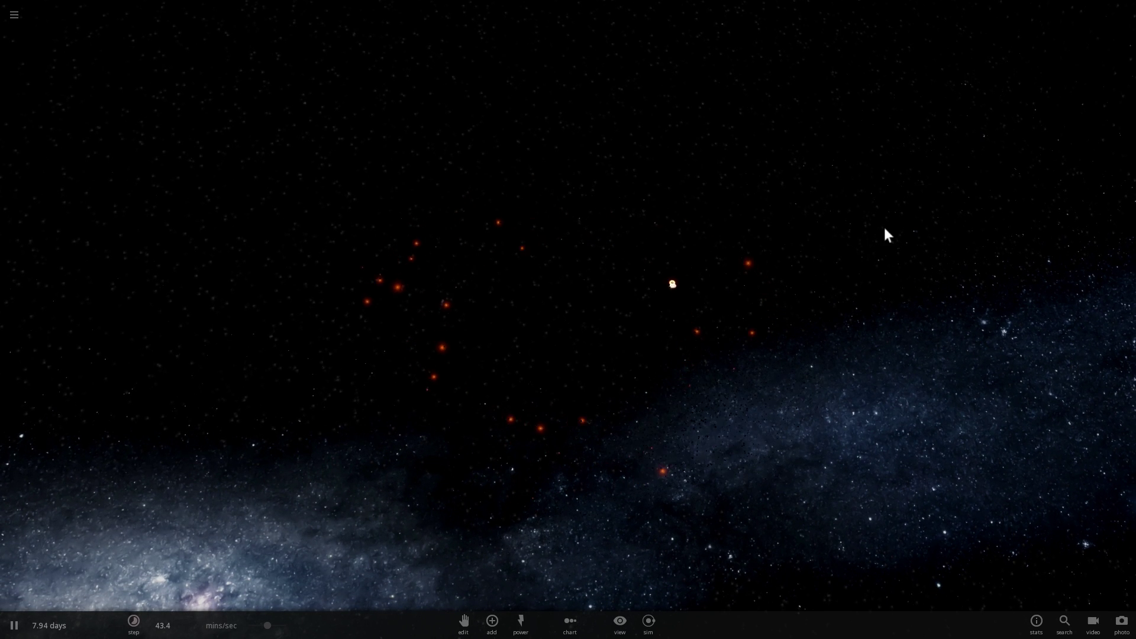
{"action": "key", "text": "space"}
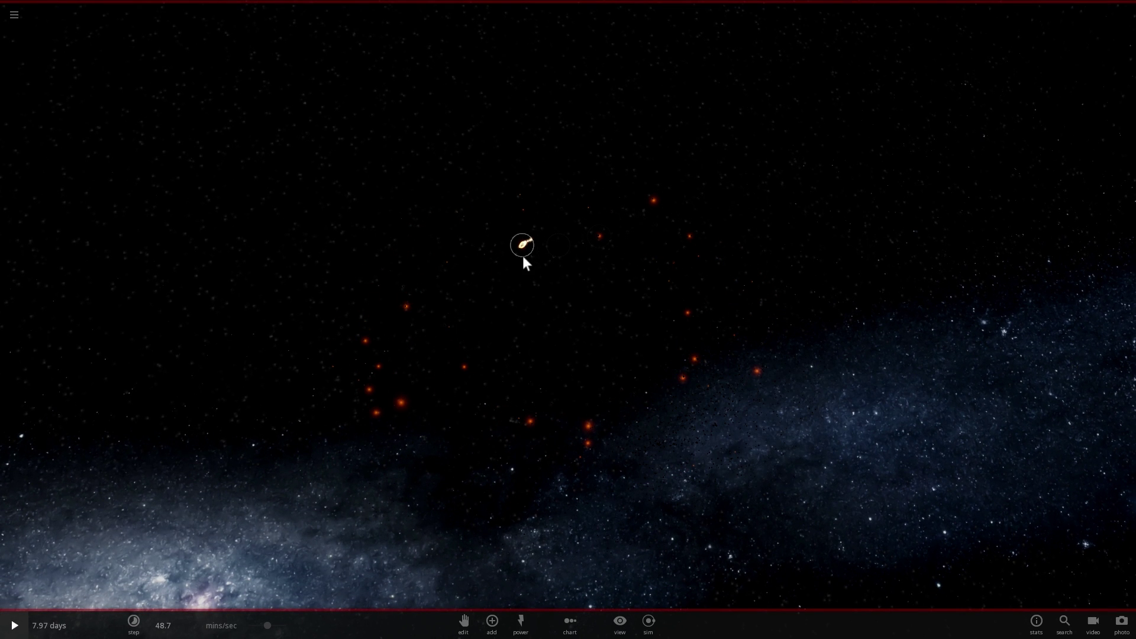
{"action": "left_click", "coordinate": [523, 245]}
{"action": "key", "text": "space"}
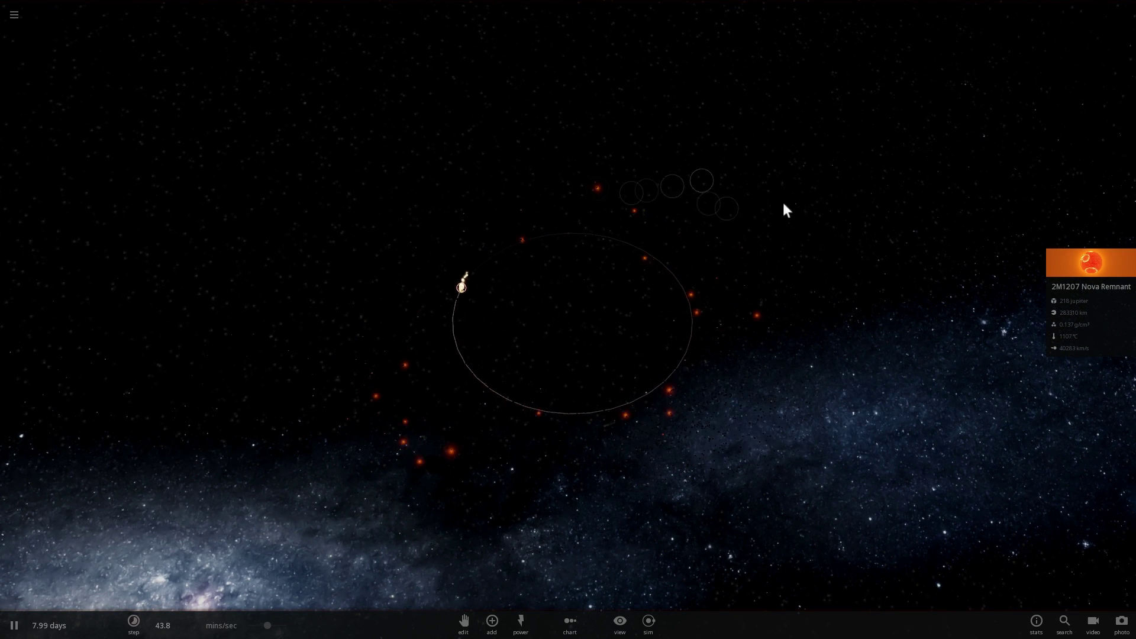
{"action": "left_click", "coordinate": [939, 172]}
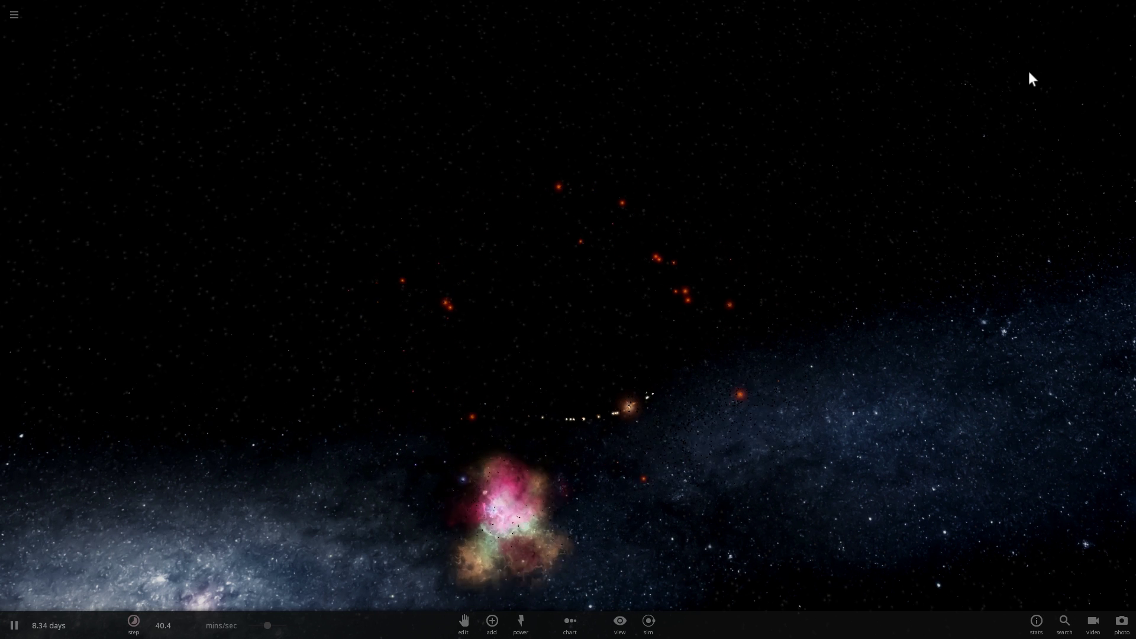
Examine the nebula, the blue remnants and the debris trail around the black hole from several angles
{"action": "left_click_drag", "start_coordinate": [980, 77], "coordinate": [874, 173]}
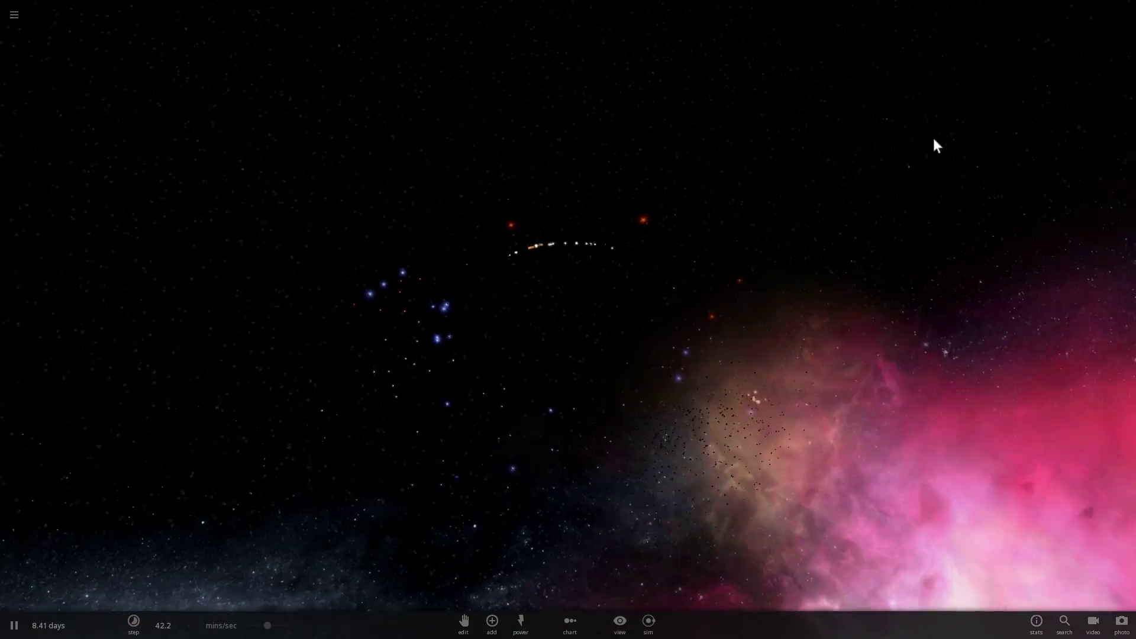
{"action": "left_click_drag", "start_coordinate": [933, 137], "coordinate": [532, 497]}
{"action": "left_click_drag", "start_coordinate": [644, 464], "coordinate": [1053, 410]}
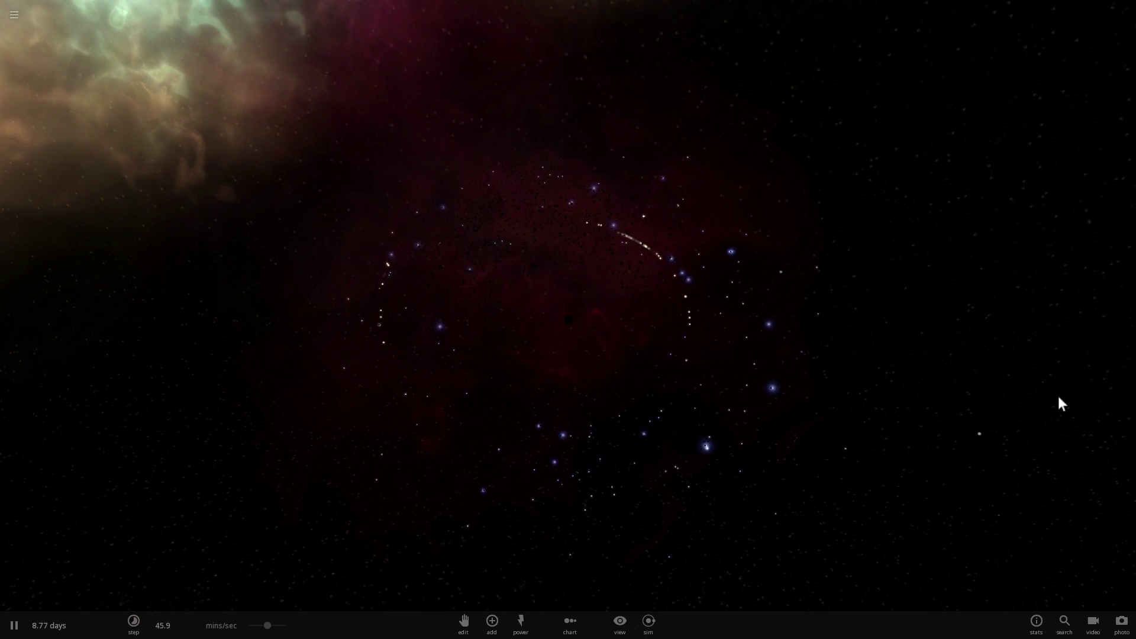
{"action": "left_click_drag", "start_coordinate": [1031, 379], "coordinate": [1020, 330]}
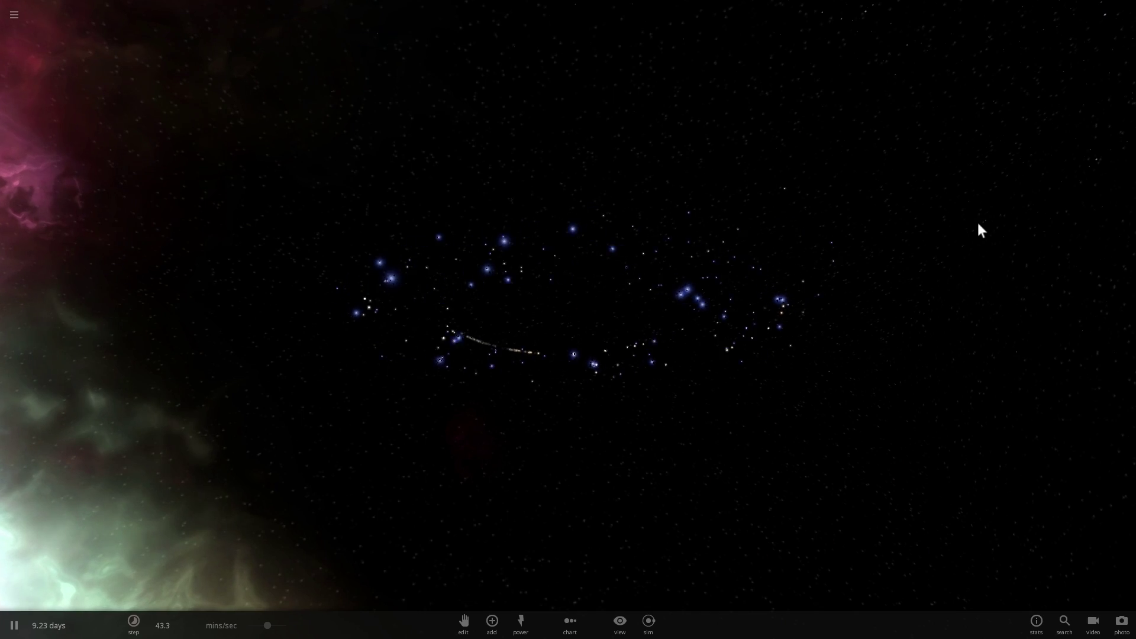
{"action": "left_click_drag", "start_coordinate": [977, 247], "coordinate": [1000, 466]}
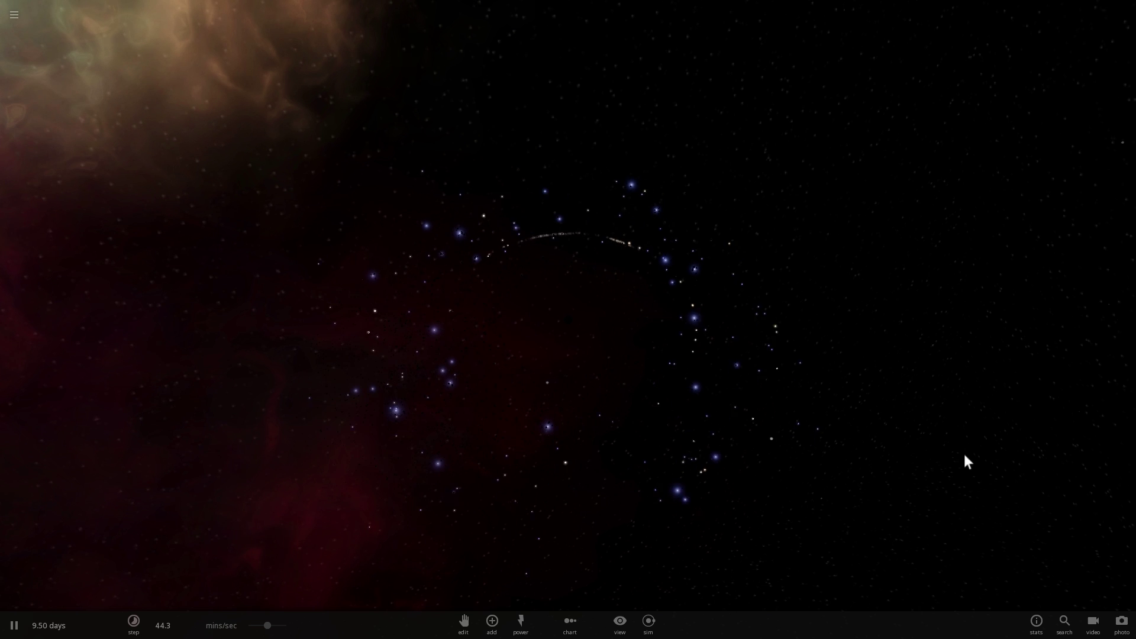
{"action": "left_click_drag", "start_coordinate": [964, 459], "coordinate": [886, 451]}
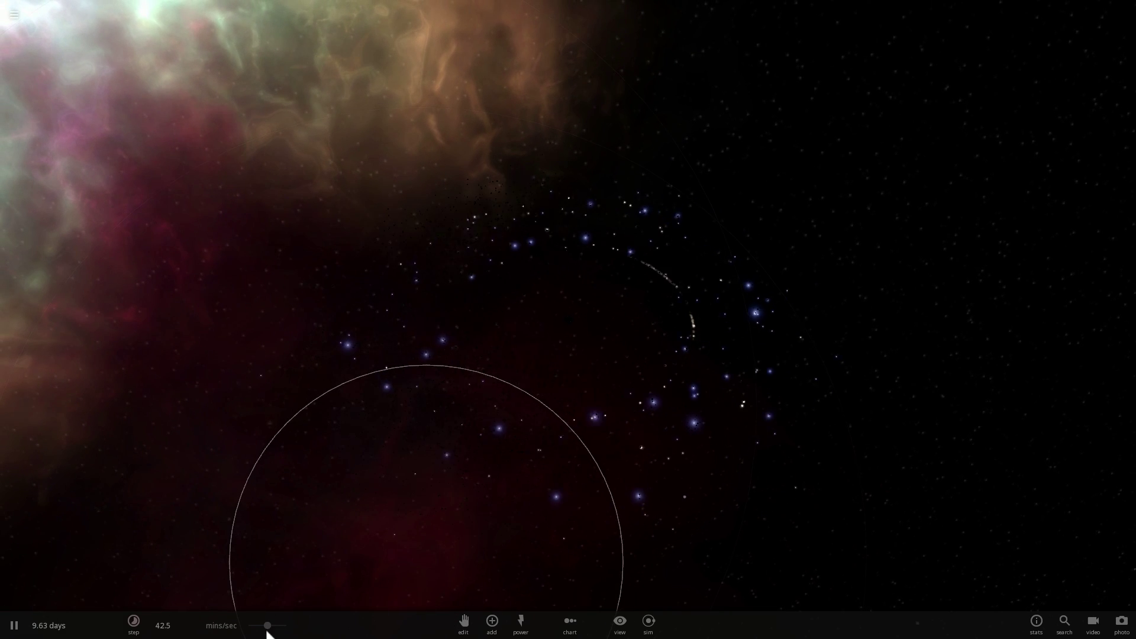
Raise the simulation speed to about 1.3 hours/sec and view the orbiting remnants from above
{"action": "left_click_drag", "start_coordinate": [267, 626], "coordinate": [284, 630]}
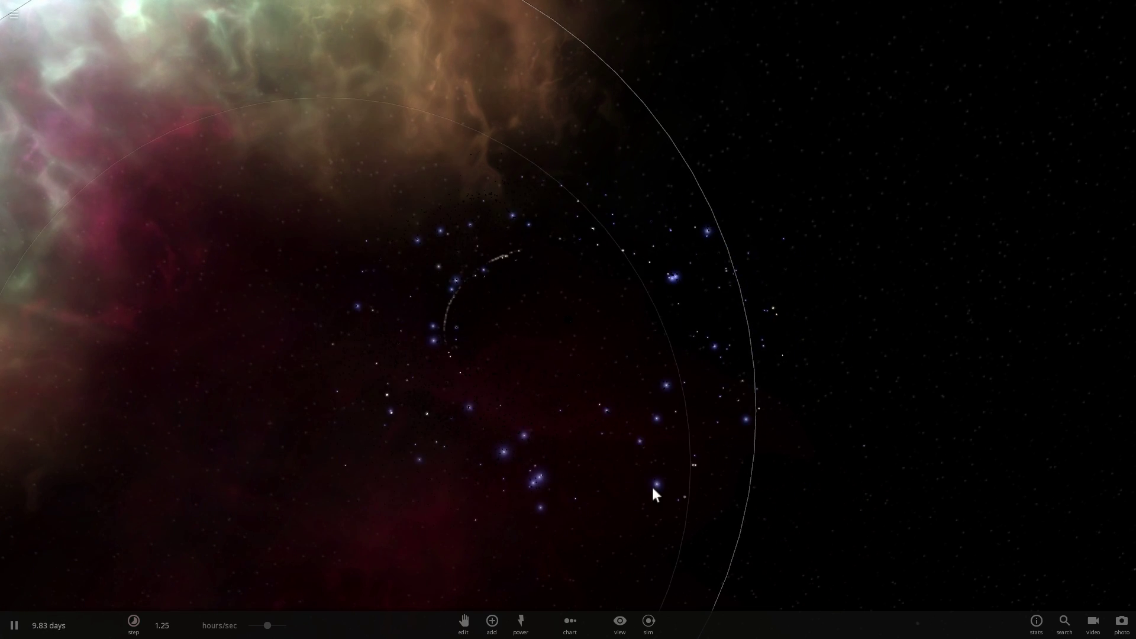
{"action": "left_click_drag", "start_coordinate": [1019, 381], "coordinate": [1073, 469]}
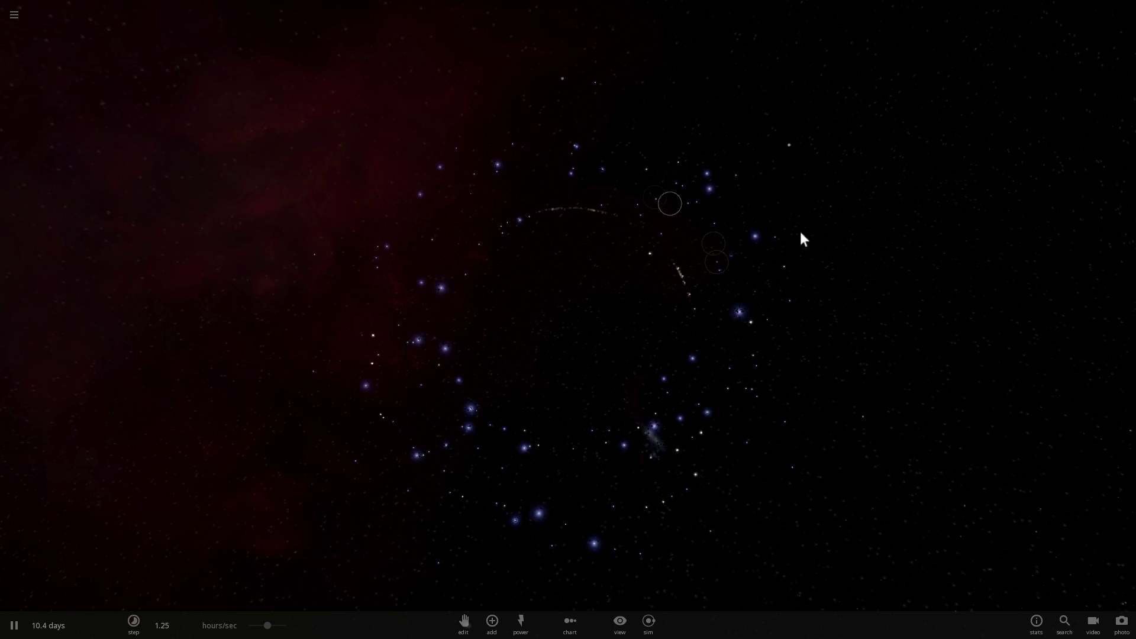
{"action": "left_click_drag", "start_coordinate": [921, 361], "coordinate": [916, 334]}
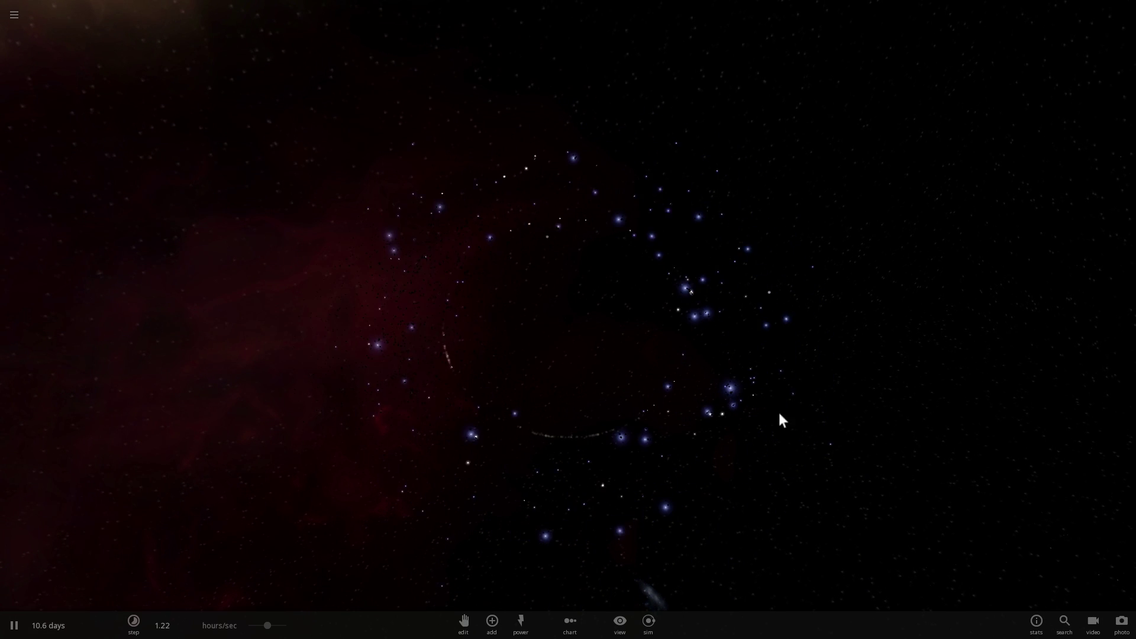
Slow the simulation to a minutes-per-second rate and select a blue nova remnant to show its orbit
{"action": "mouse_move", "coordinate": [258, 631]}
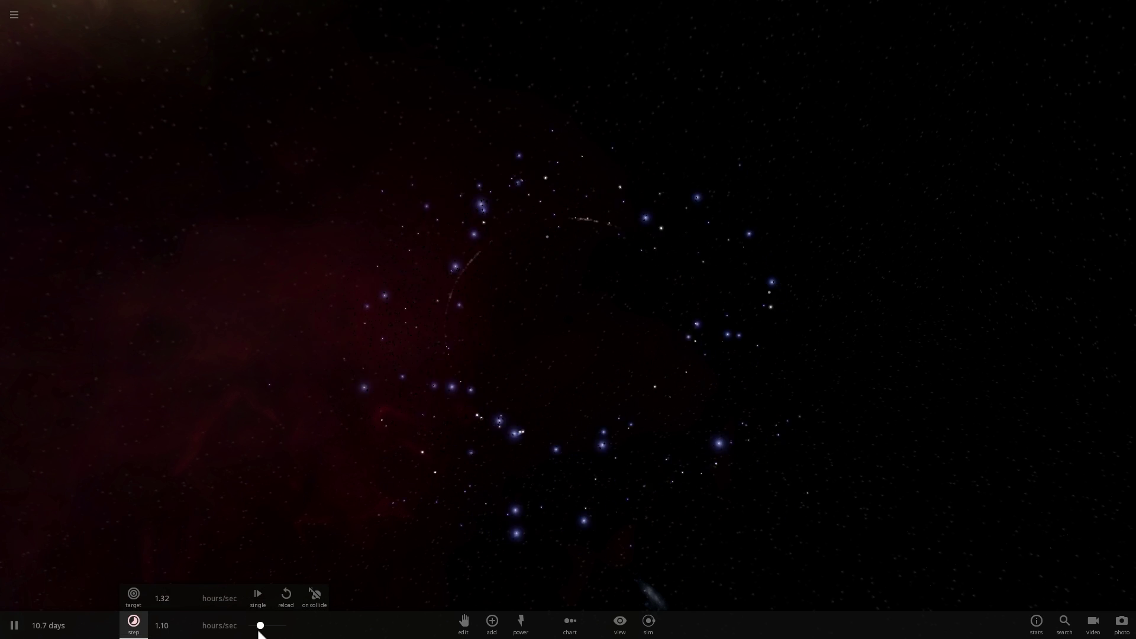
{"action": "left_click_drag", "start_coordinate": [258, 632], "coordinate": [259, 631]}
{"action": "left_click_drag", "start_coordinate": [295, 530], "coordinate": [317, 487]}
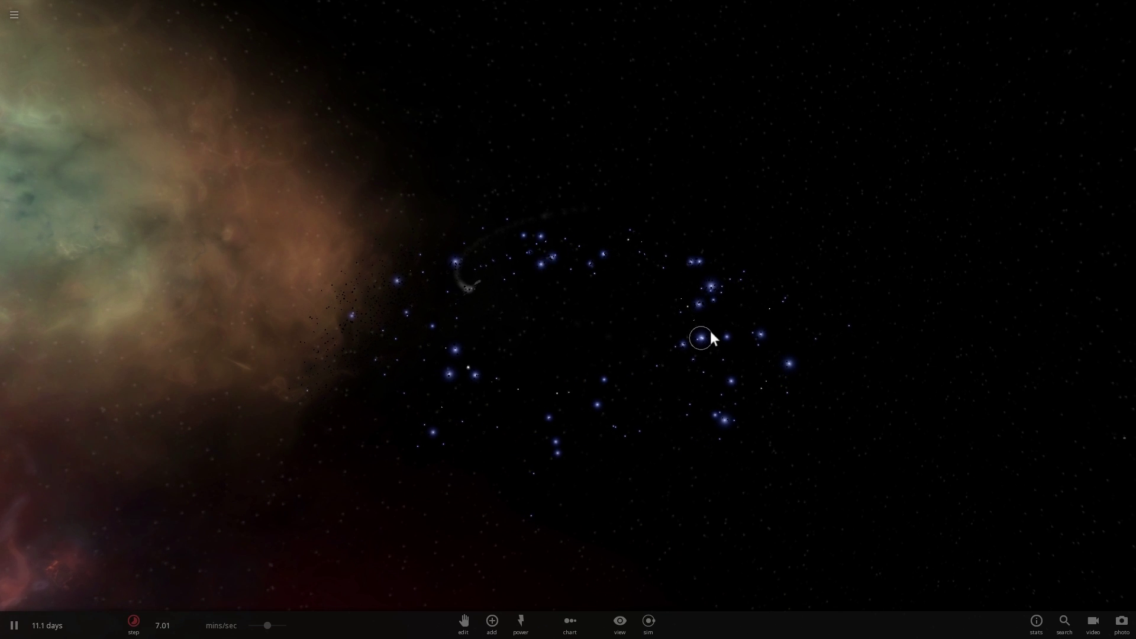
{"action": "left_click", "coordinate": [711, 333]}
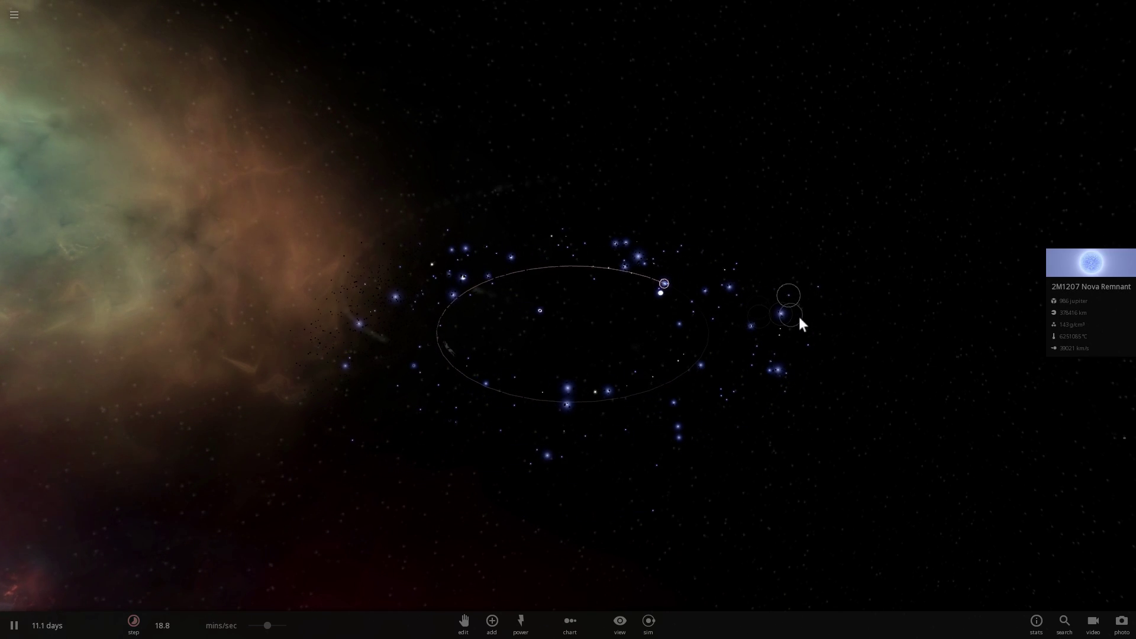
Deselect the remnant, pause the simulation and delete one of the supernova clouds behind the orbiting remnants
{"action": "left_click", "coordinate": [800, 320]}
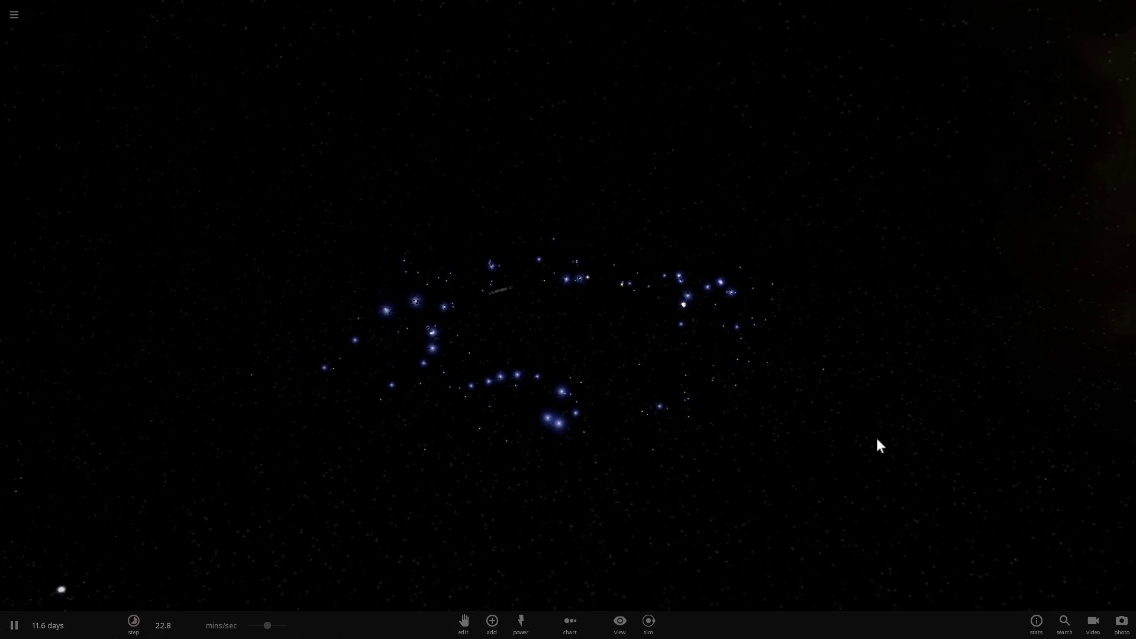
{"action": "left_click_drag", "start_coordinate": [877, 438], "coordinate": [998, 428]}
{"action": "key", "text": "space"}
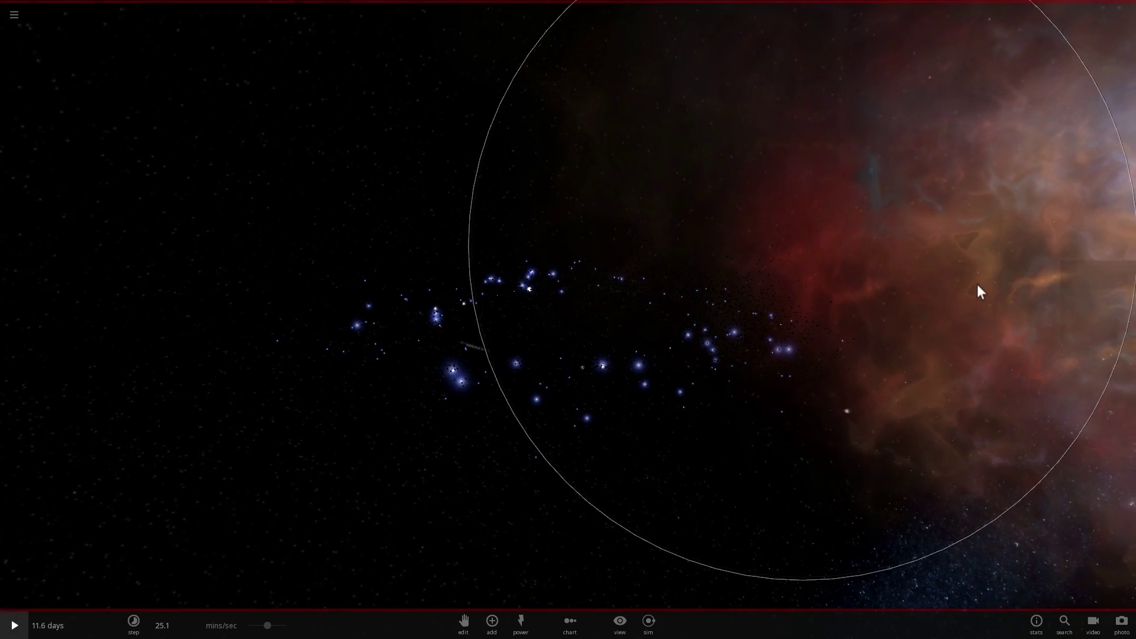
{"action": "mouse_move", "coordinate": [1076, 312]}
{"action": "left_click", "coordinate": [1089, 272]}
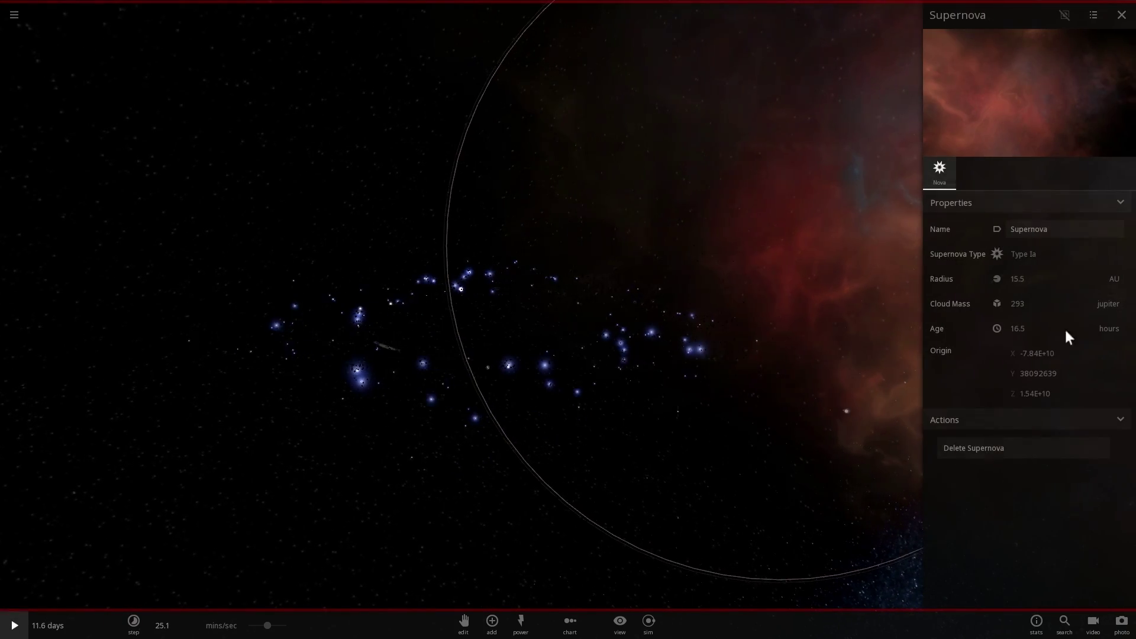
{"action": "left_click", "coordinate": [992, 450]}
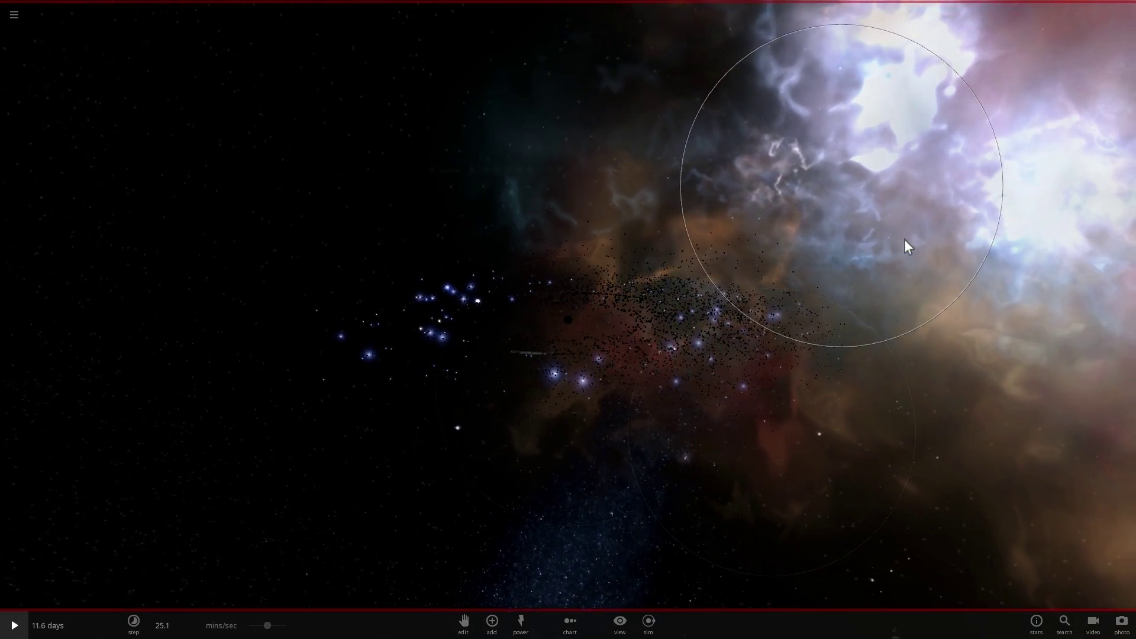
Delete the remaining supernova clouds so only the ring of blue nova remnants is left against the starfield
{"action": "mouse_move", "coordinate": [1079, 348]}
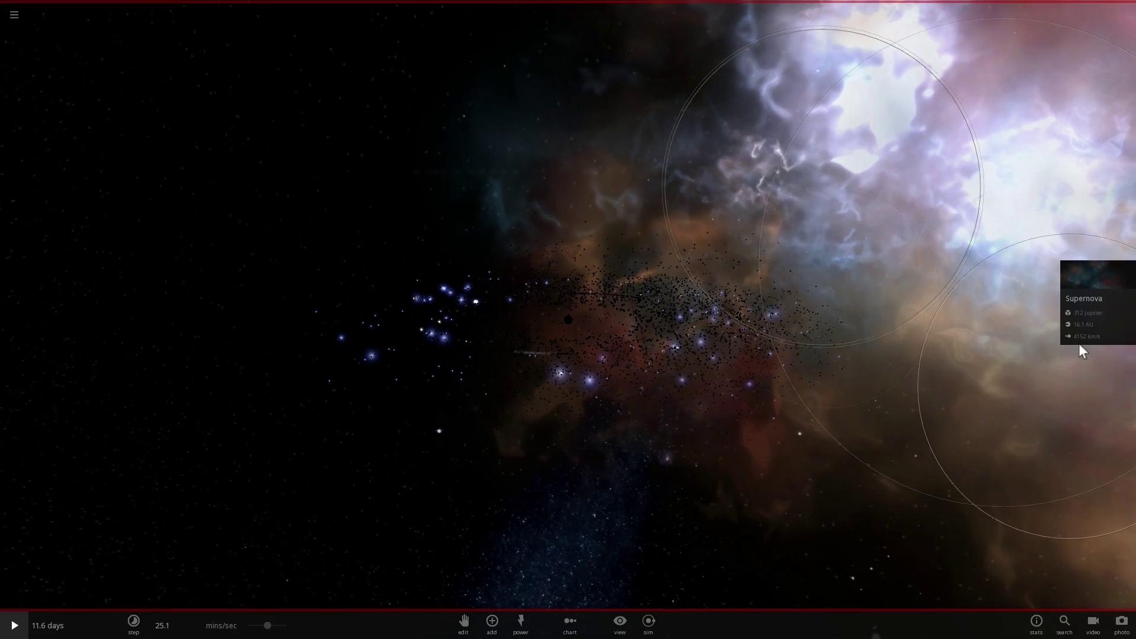
{"action": "left_click", "coordinate": [1102, 278]}
{"action": "left_click", "coordinate": [1029, 448]}
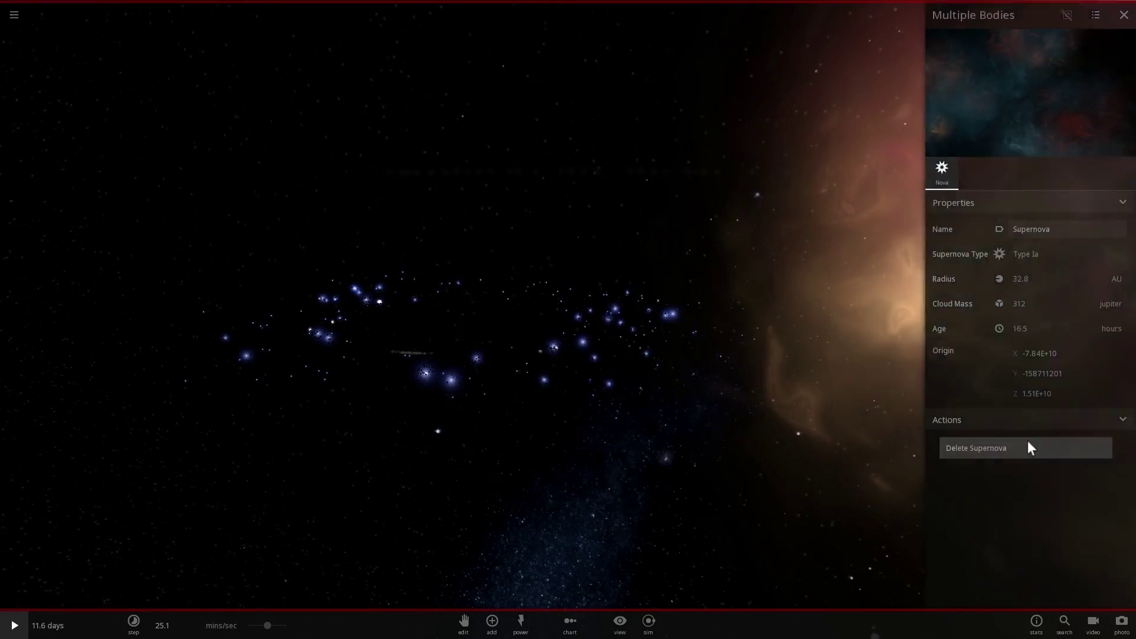
{"action": "left_click_drag", "start_coordinate": [1038, 392], "coordinate": [779, 311]}
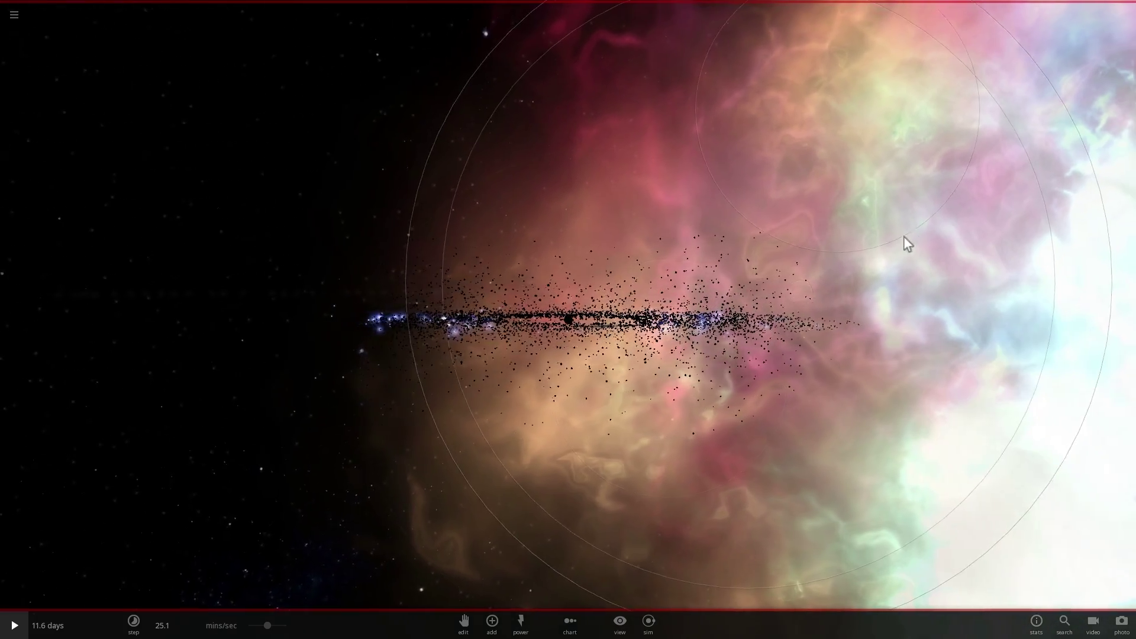
{"action": "left_click", "coordinate": [968, 236]}
{"action": "left_click", "coordinate": [1099, 278]}
{"action": "left_click", "coordinate": [1029, 448]}
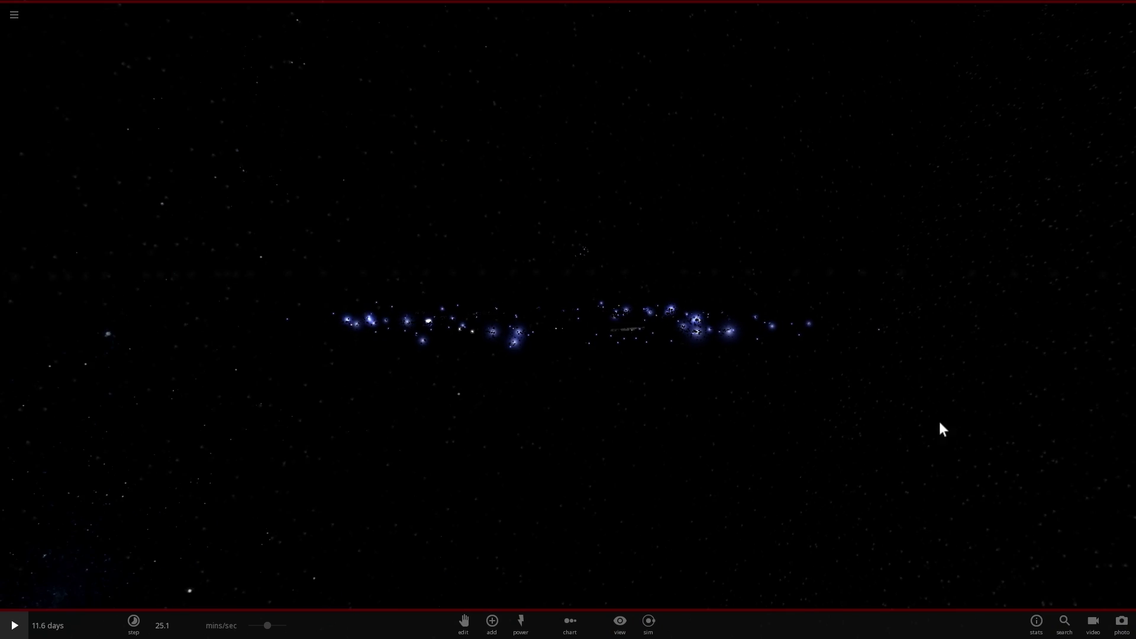
{"action": "left_click_drag", "start_coordinate": [939, 419], "coordinate": [587, 496]}
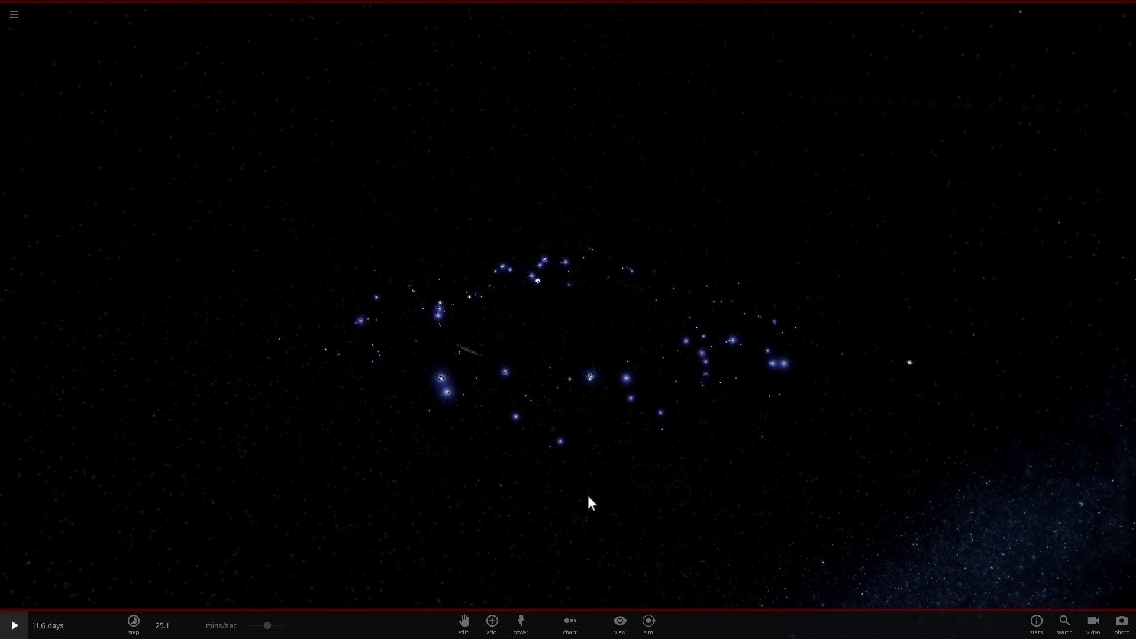
Run the Delete All Fragments simulation action to clear the fragments around the black hole
{"action": "left_click", "coordinate": [520, 622]}
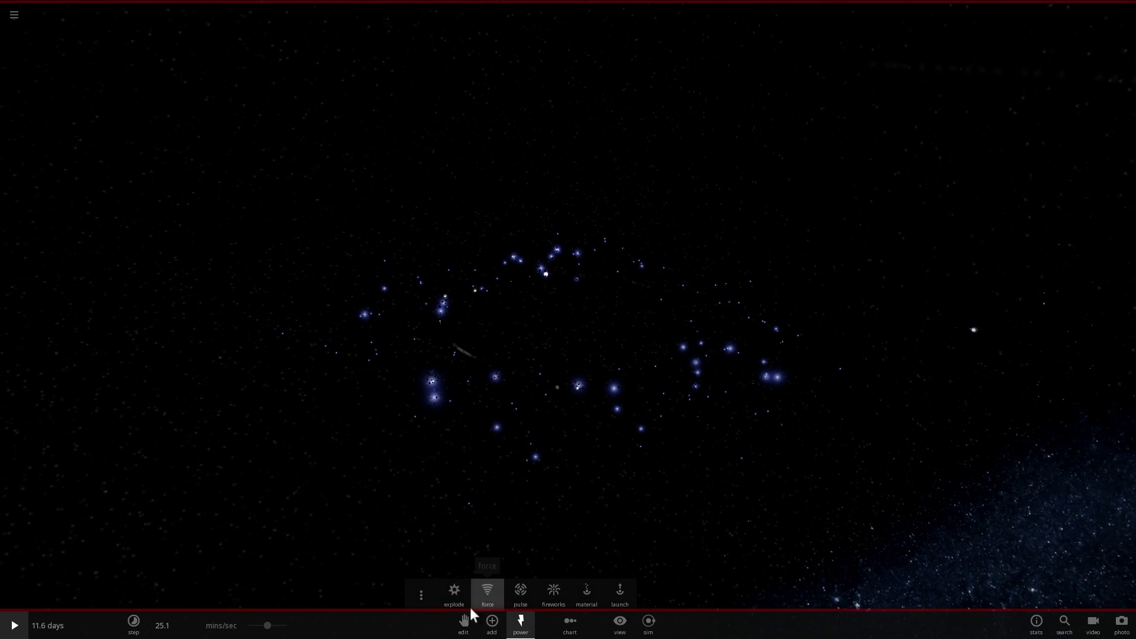
{"action": "left_click", "coordinate": [423, 595]}
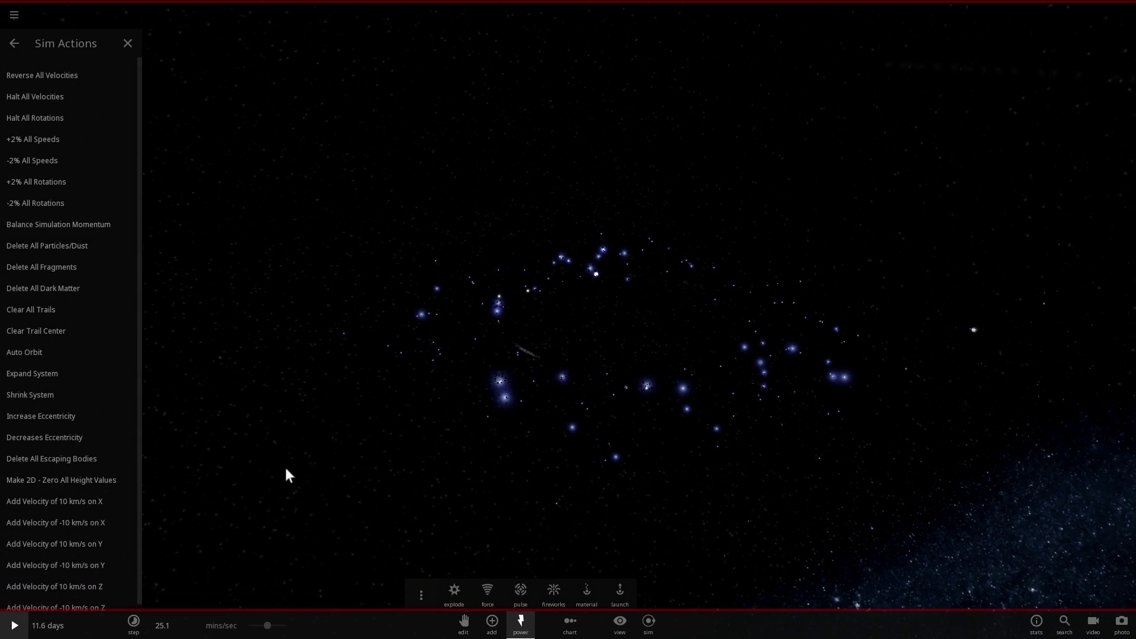
{"action": "left_click", "coordinate": [68, 269]}
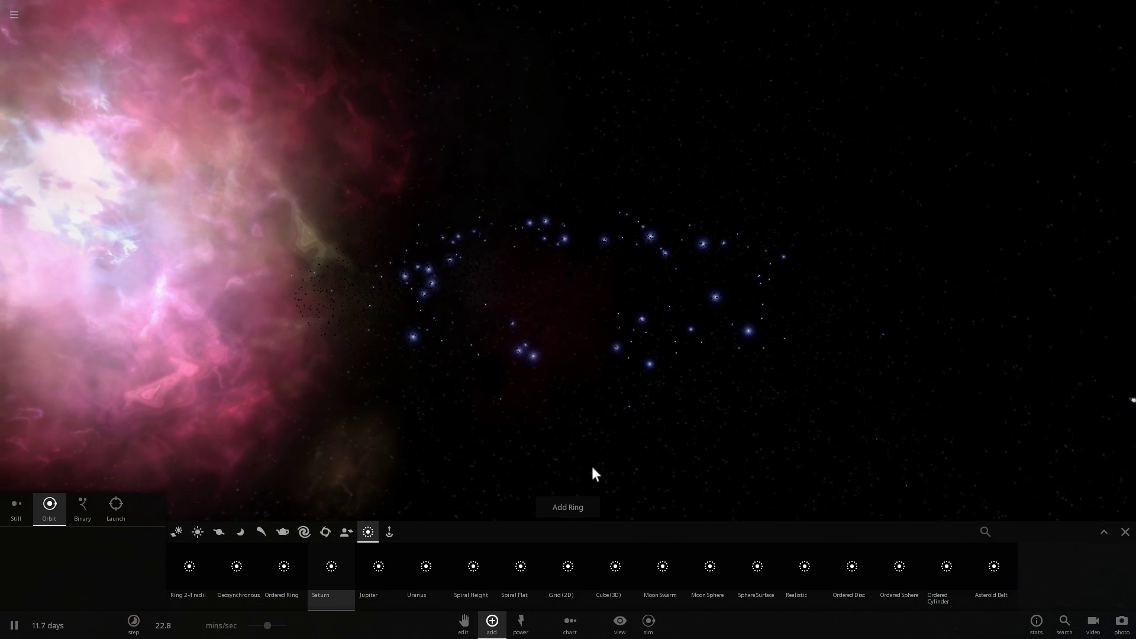
Delete the newly formed supernova clouds while the simulation runs and close the Add Ring options
{"action": "left_click", "coordinate": [137, 272]}
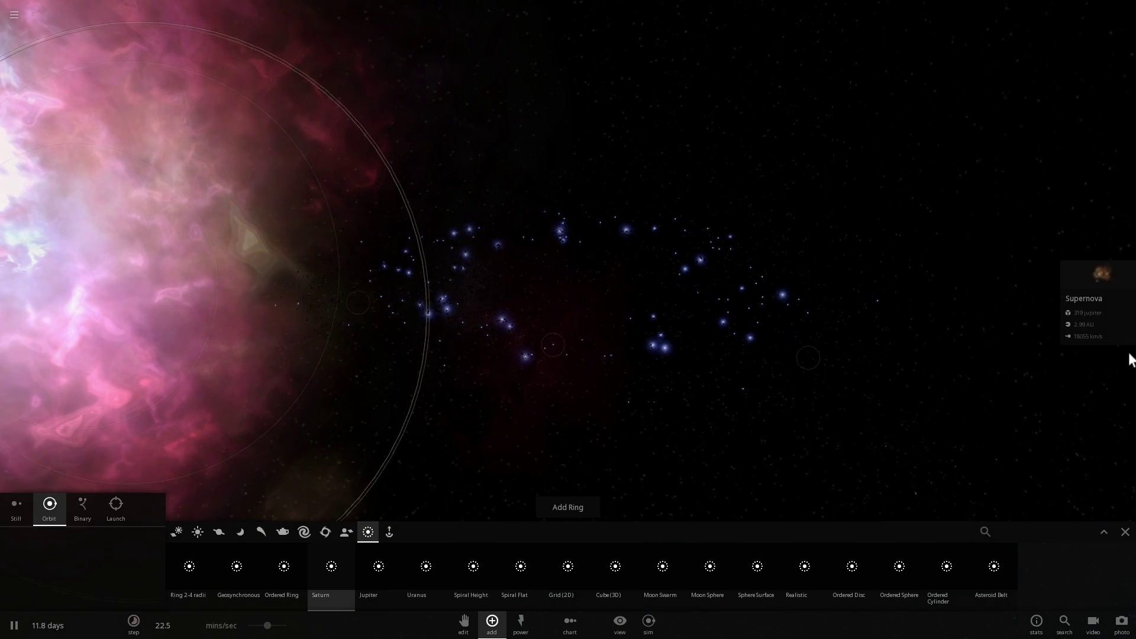
{"action": "left_click", "coordinate": [1102, 288]}
{"action": "left_click", "coordinate": [1024, 449]}
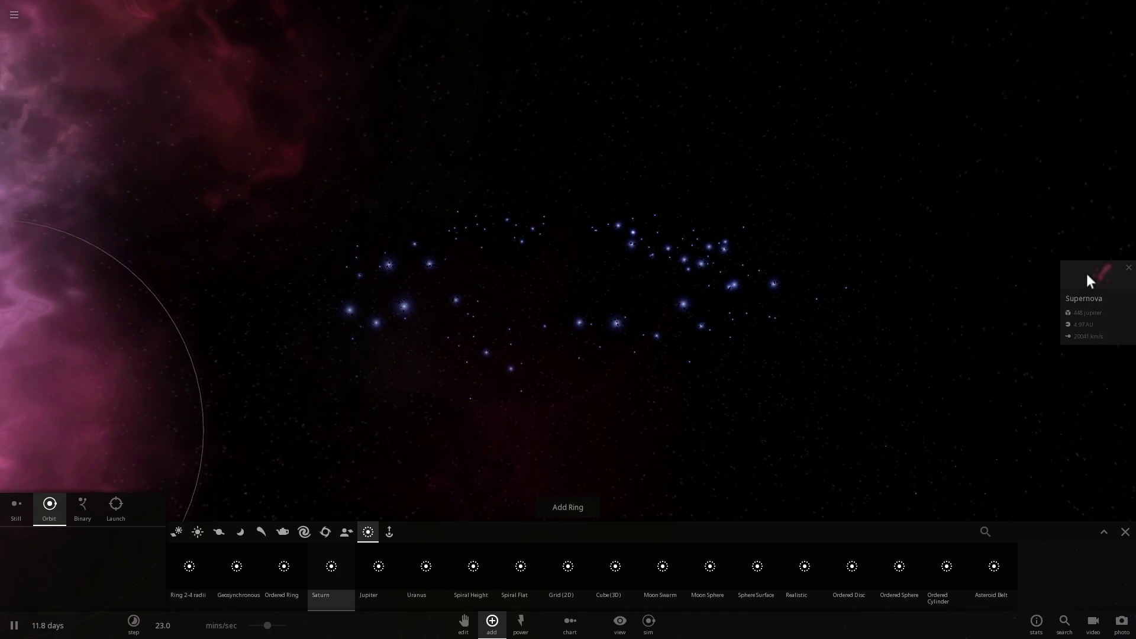
{"action": "left_click", "coordinate": [1087, 273]}
{"action": "left_click", "coordinate": [1036, 447]}
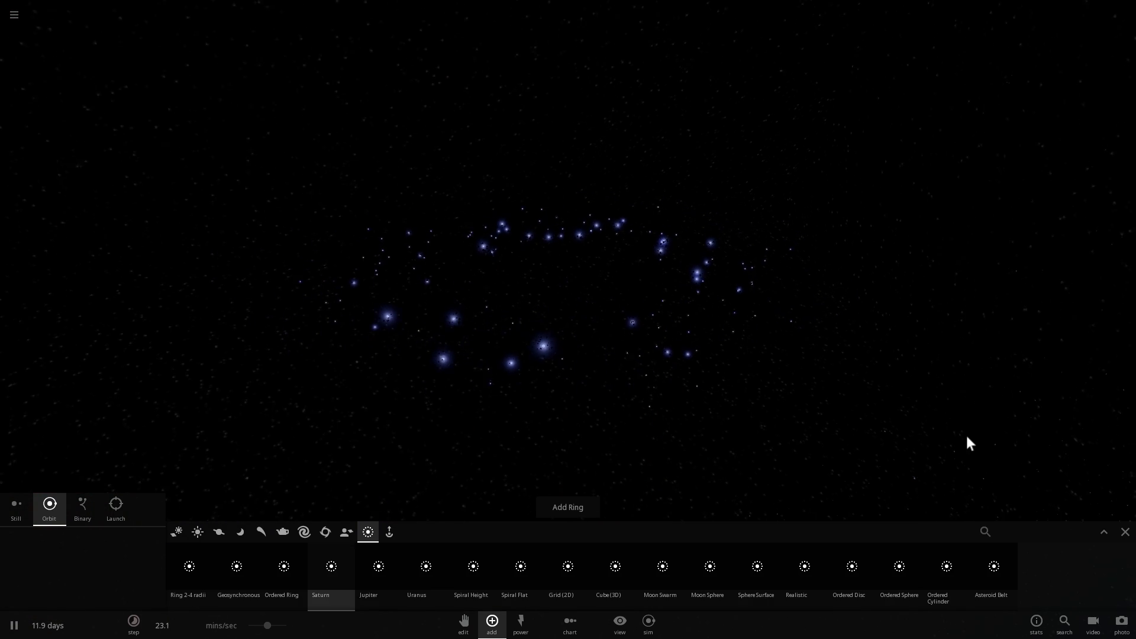
{"action": "left_click", "coordinate": [1124, 532]}
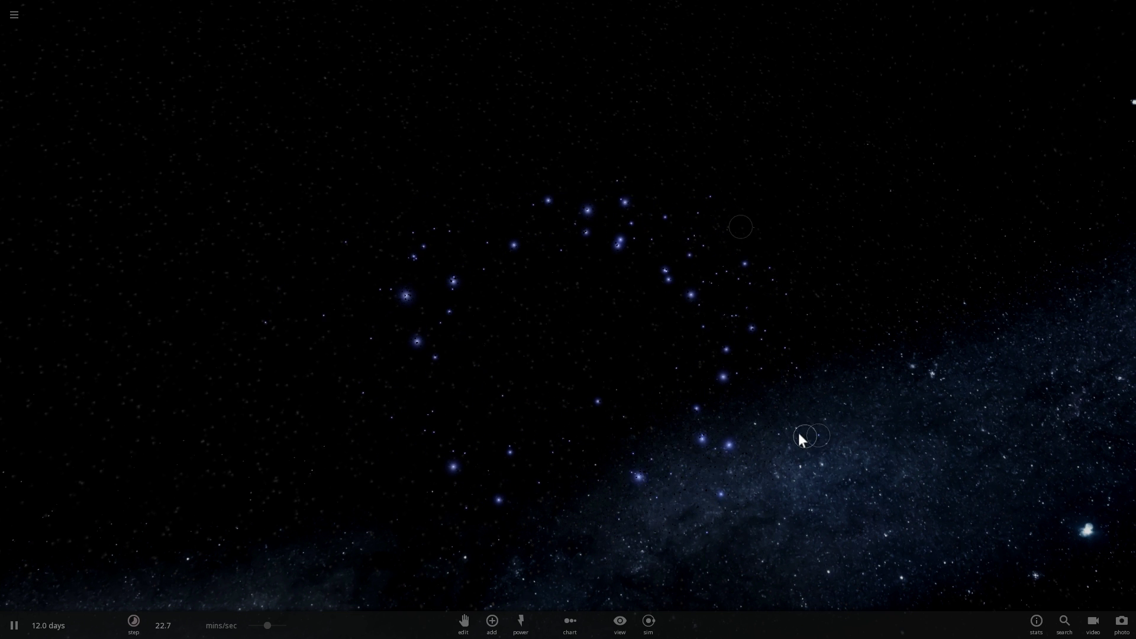
Examine the cleared ring of orbiting blue remnants from several angles at the minutes-per-second rate
{"action": "left_click_drag", "start_coordinate": [798, 432], "coordinate": [837, 386]}
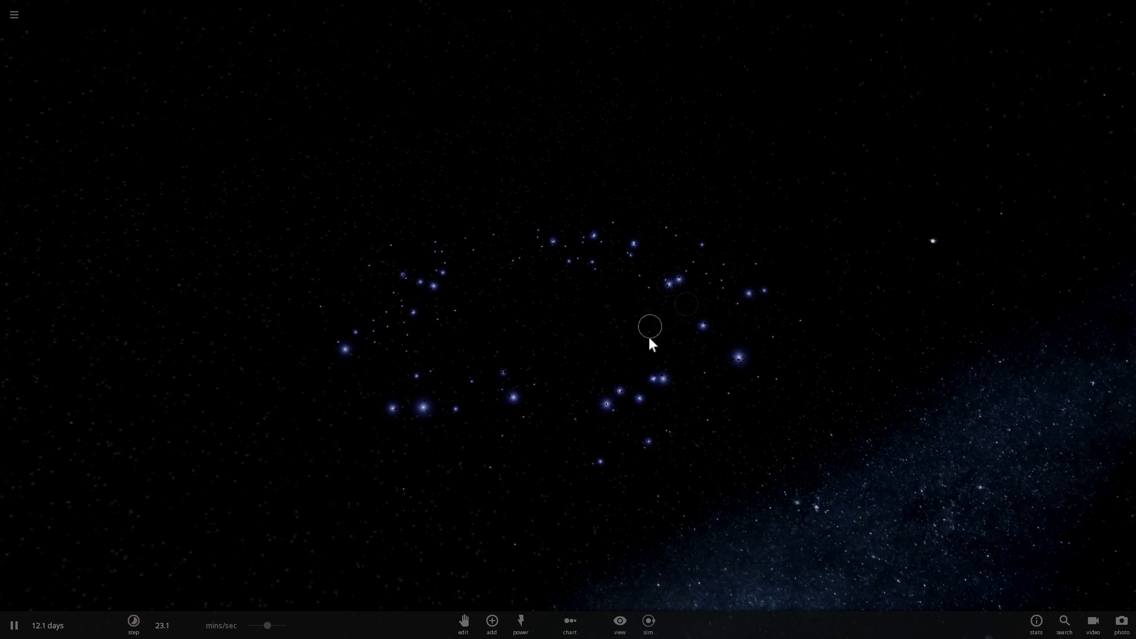
{"action": "left_click_drag", "start_coordinate": [649, 340], "coordinate": [923, 340]}
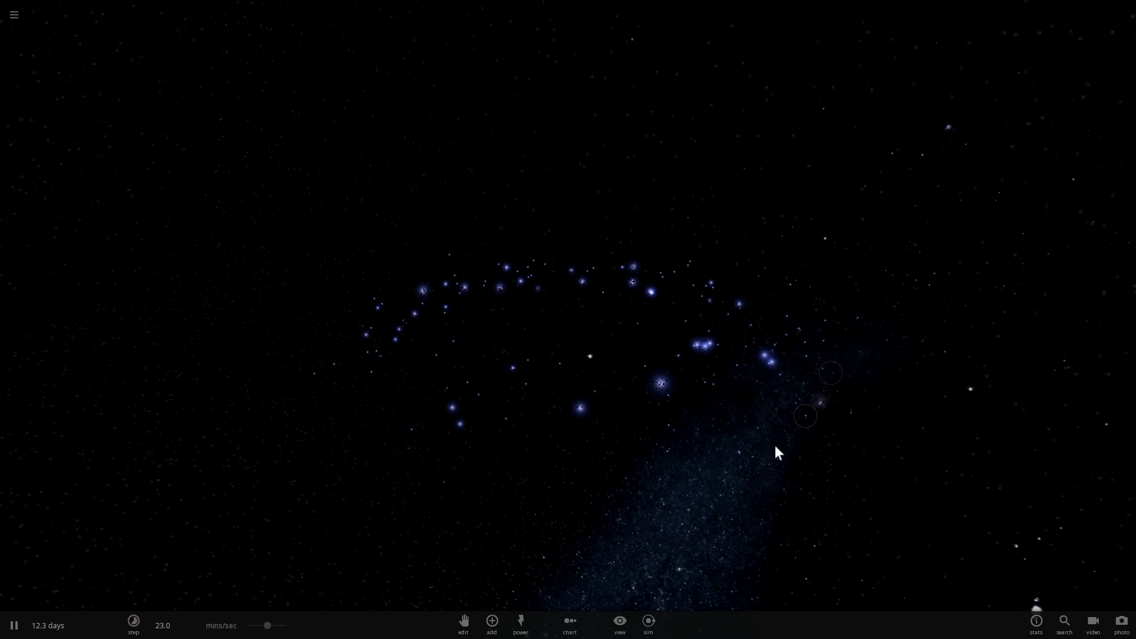
{"action": "left_click_drag", "start_coordinate": [710, 471], "coordinate": [730, 478]}
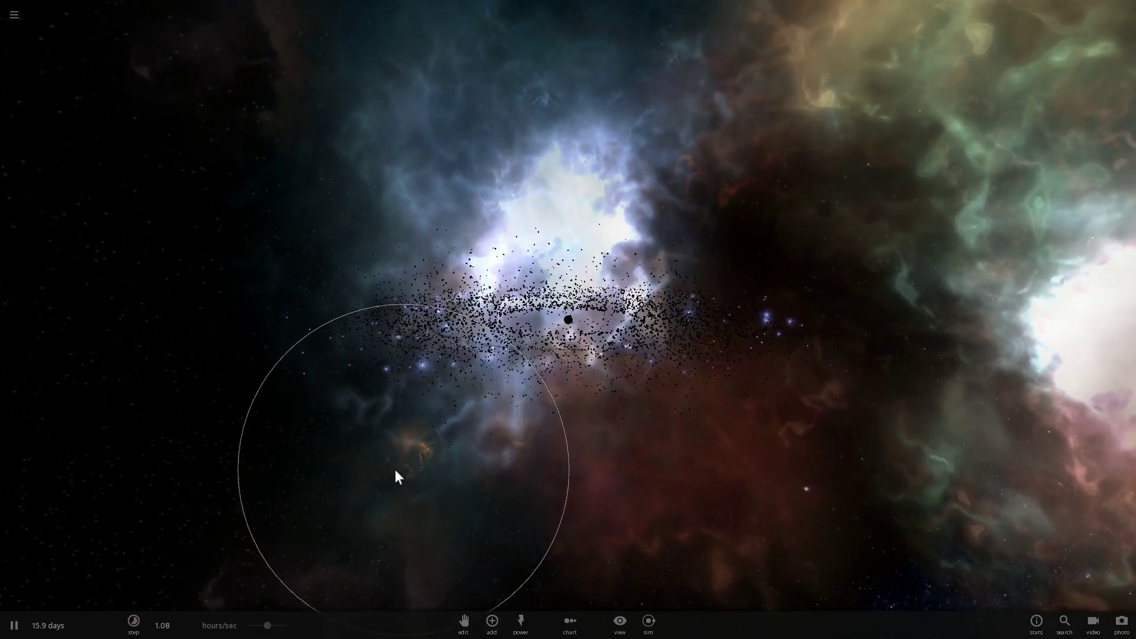
Examine the new nebulae, dark particles and blue remnants around the black hole from the side, from above and close up
{"action": "left_click_drag", "start_coordinate": [395, 470], "coordinate": [585, 491]}
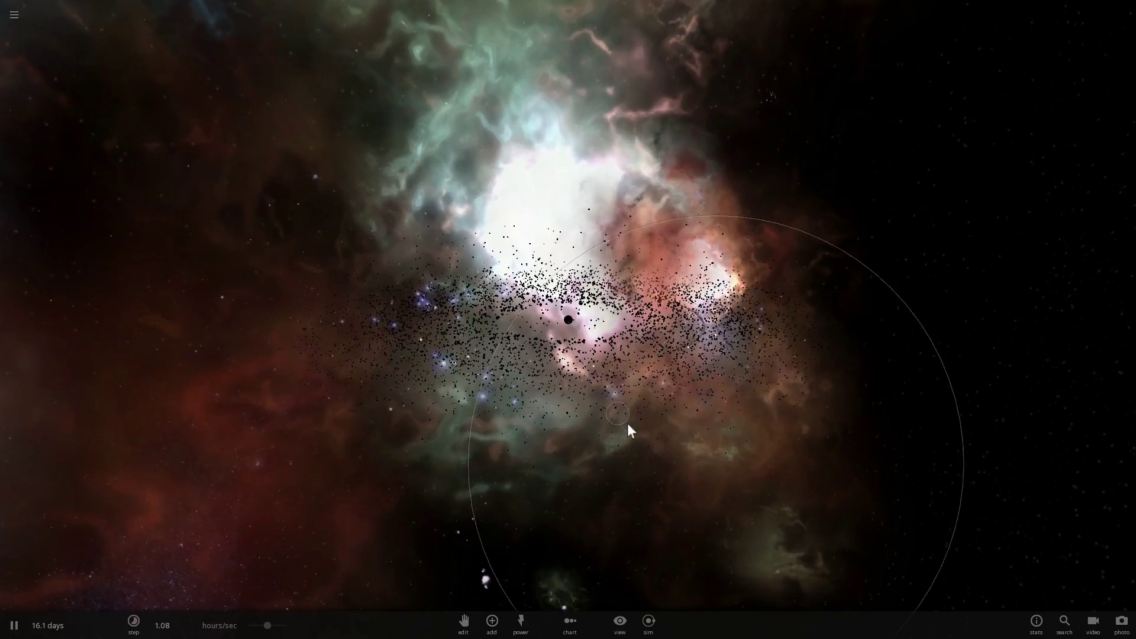
{"action": "left_click_drag", "start_coordinate": [629, 427], "coordinate": [665, 435]}
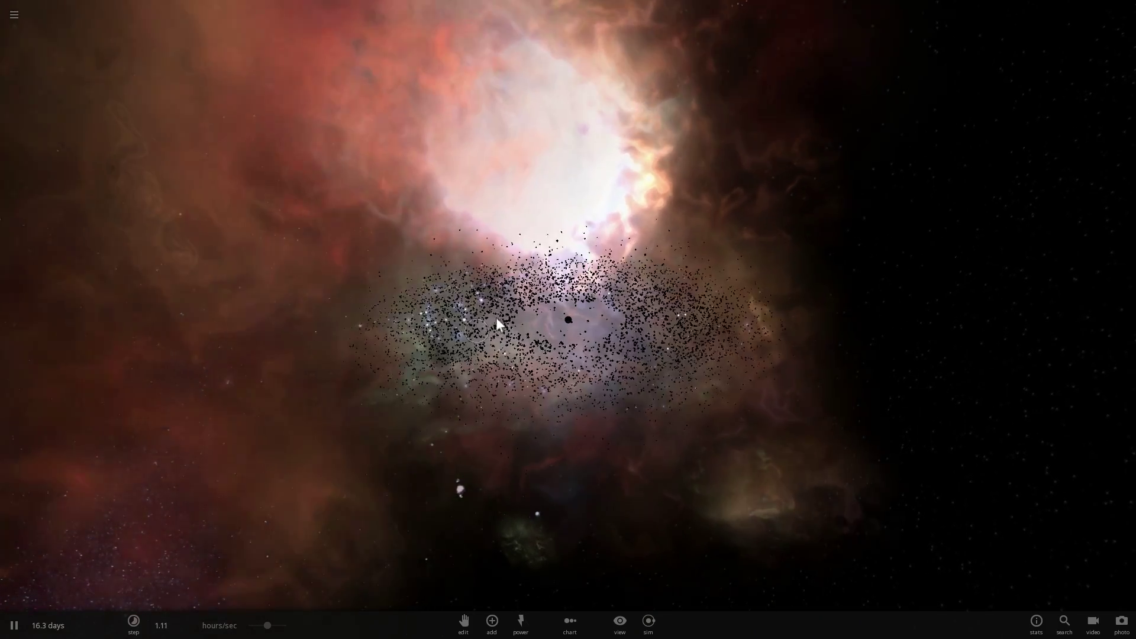
{"action": "left_click_drag", "start_coordinate": [497, 321], "coordinate": [788, 386]}
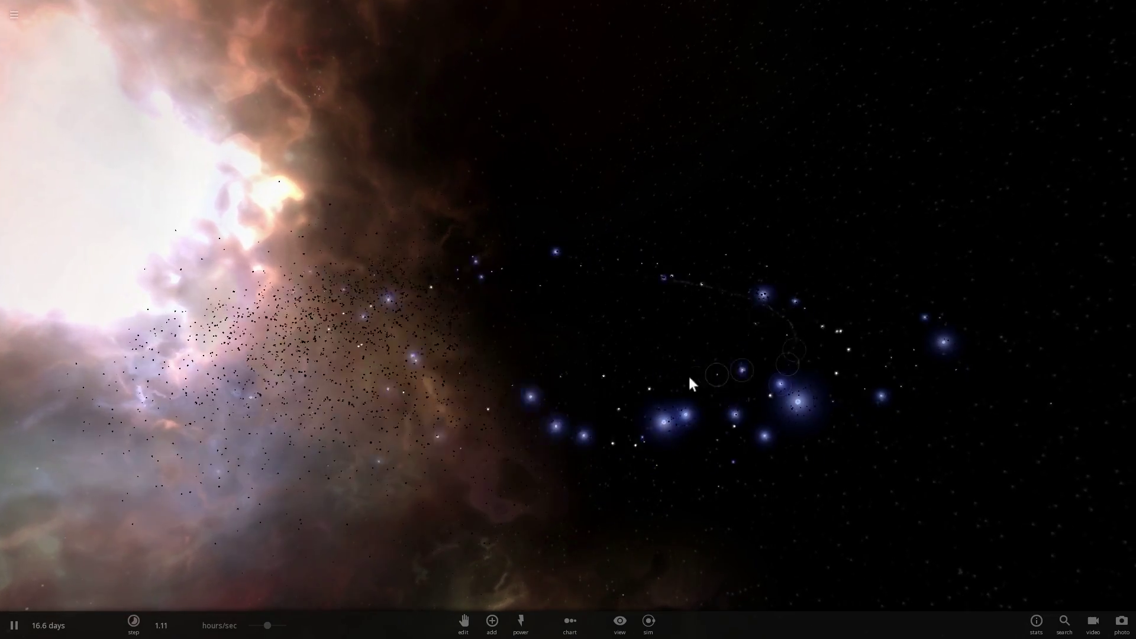
{"action": "left_click_drag", "start_coordinate": [552, 374], "coordinate": [492, 481]}
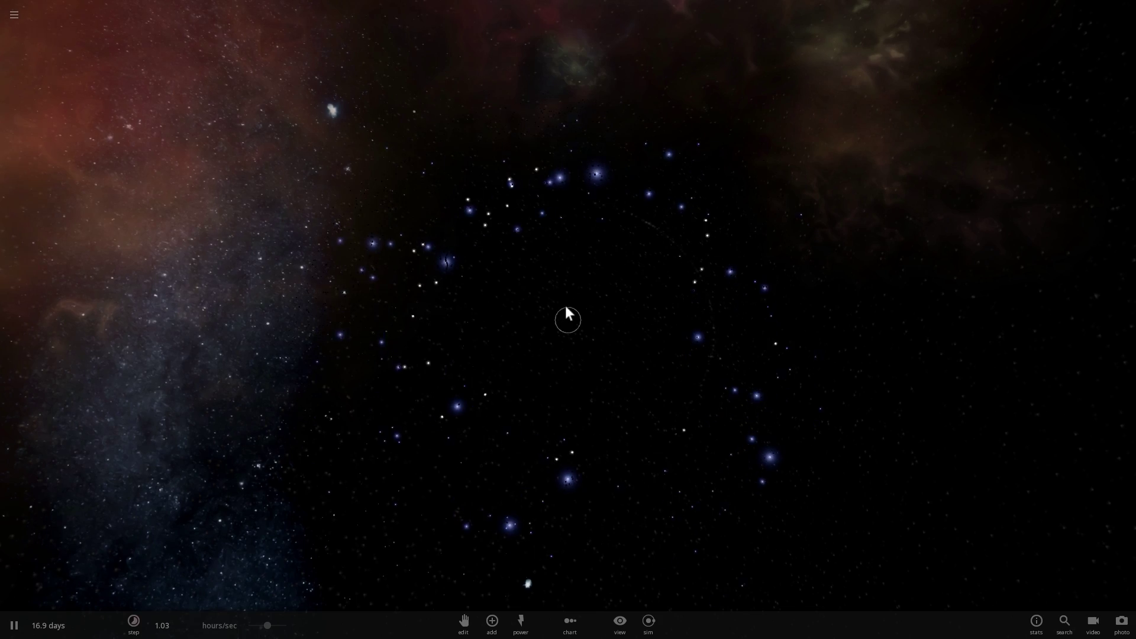
{"action": "left_click_drag", "start_coordinate": [618, 405], "coordinate": [734, 113]}
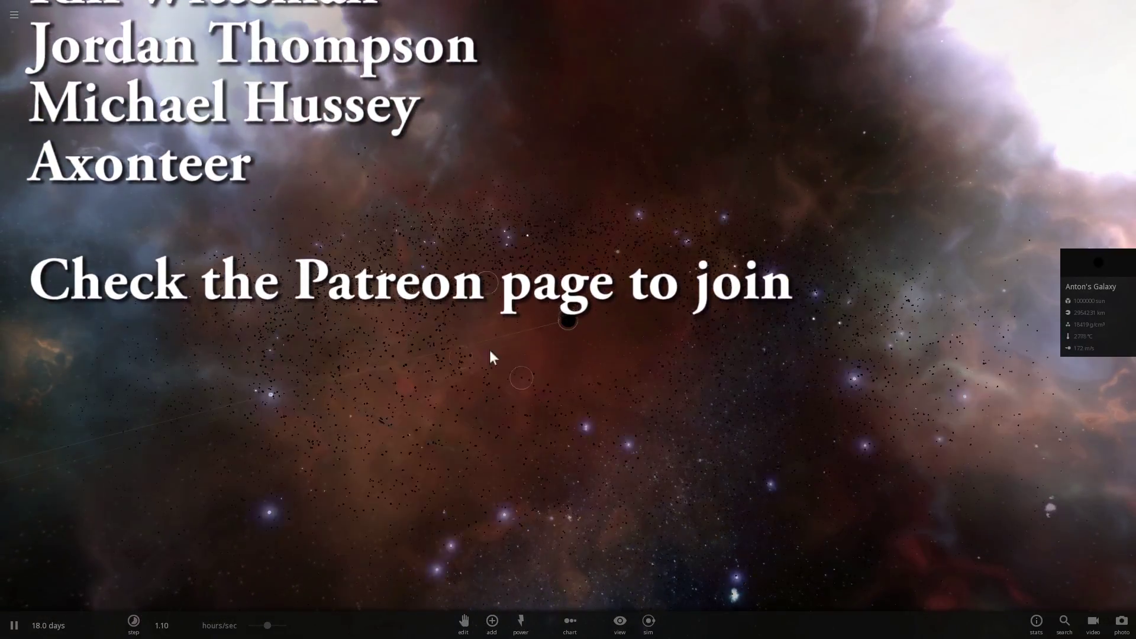
{"action": "left_click_drag", "start_coordinate": [748, 334], "coordinate": [564, 313]}
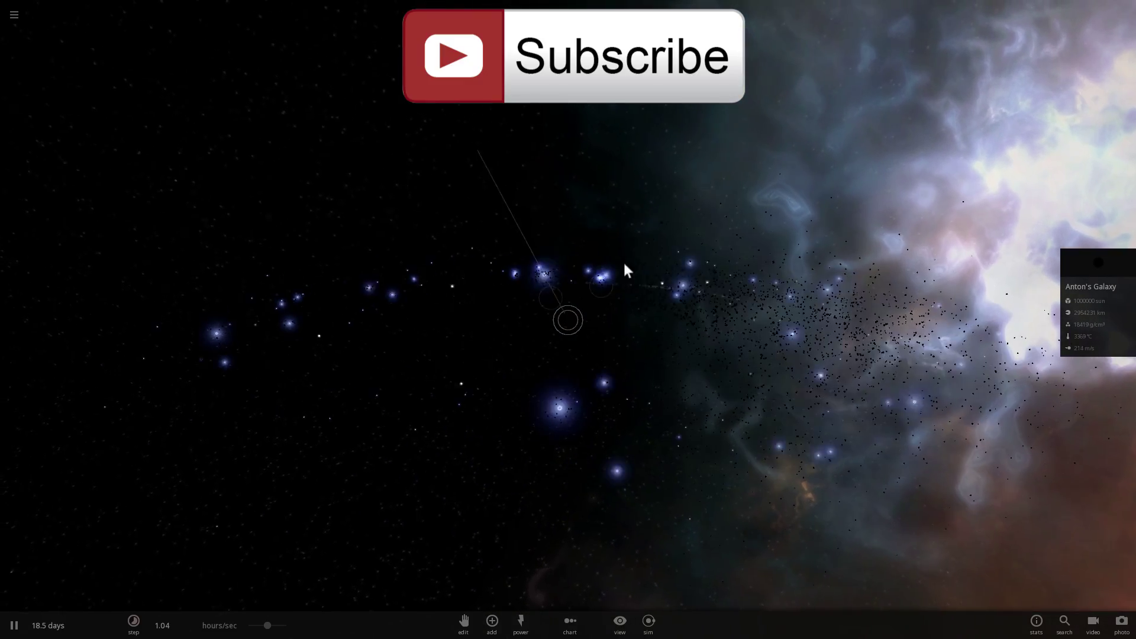
{"action": "scroll", "coordinate": [724, 209], "scroll_direction": "down", "scroll_amount": 2}
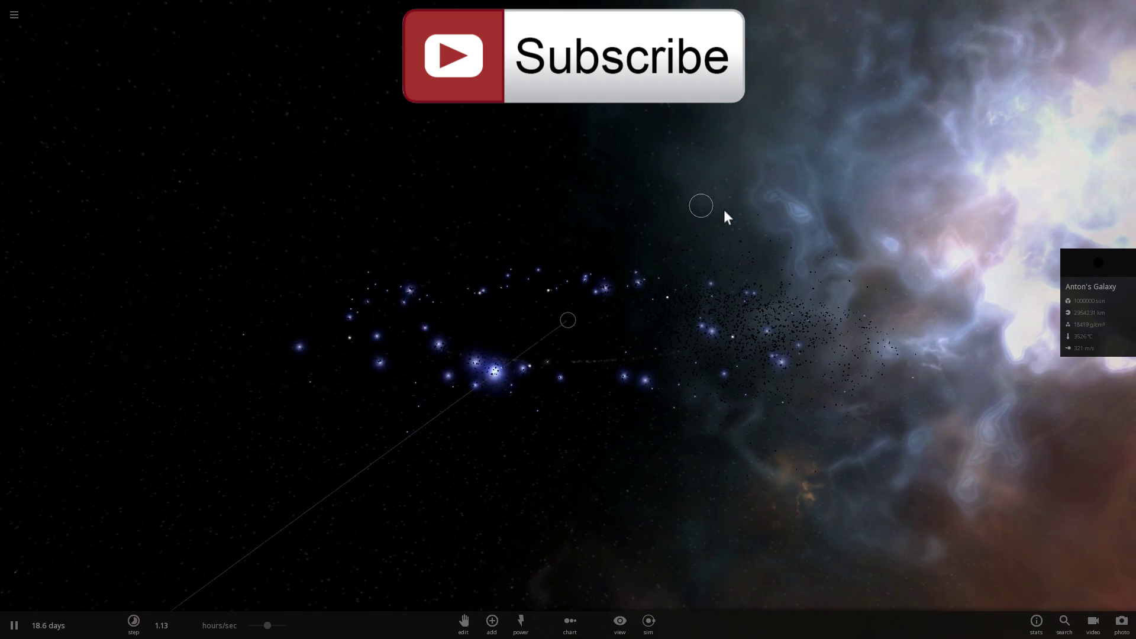